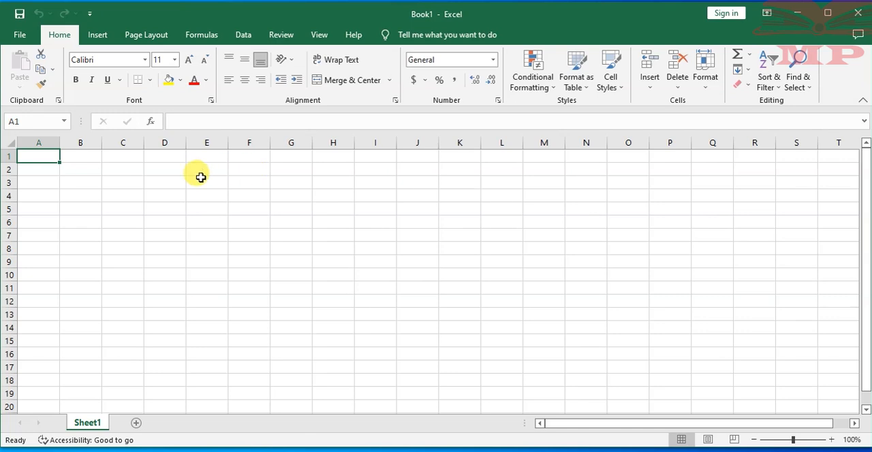
- Examine the sheet's extent by jumping to its last column and last row, returning to cell A1
click(283, 186)
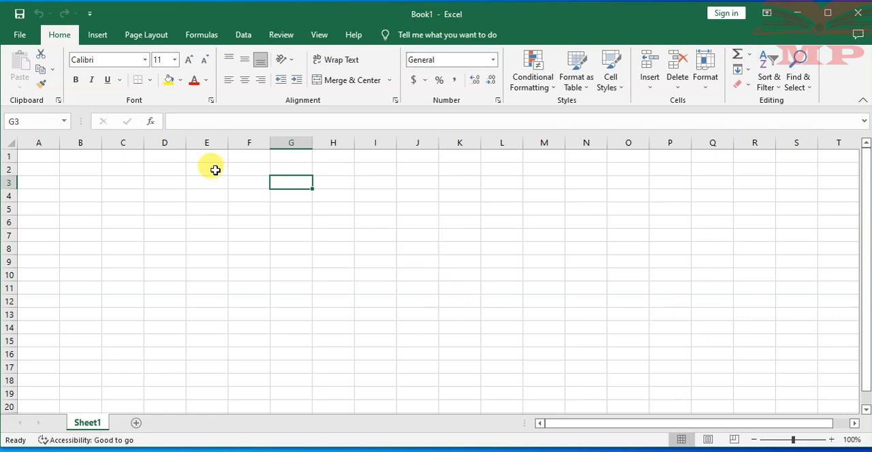
click(214, 169)
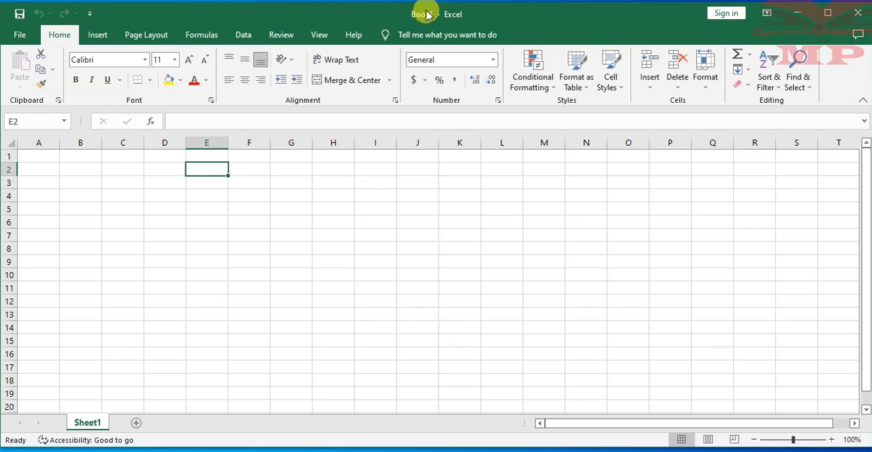
click(162, 158)
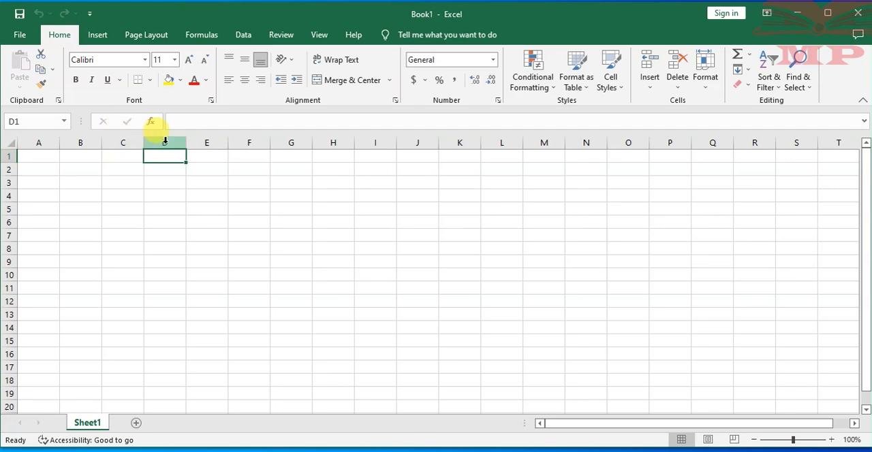
key(ctrl+Right)
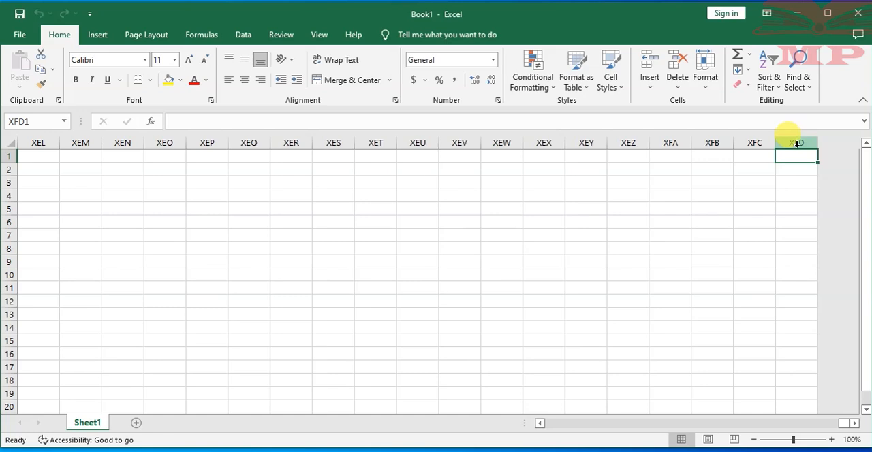
key(ctrl+Left)
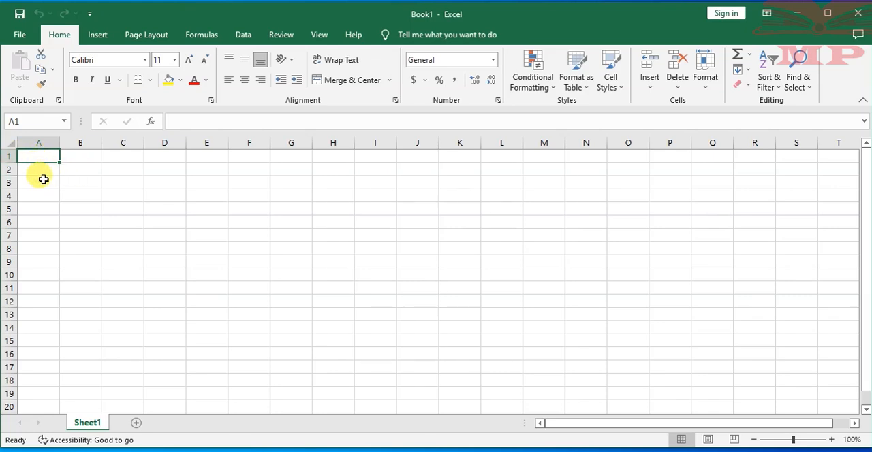
key(ctrl+Down)
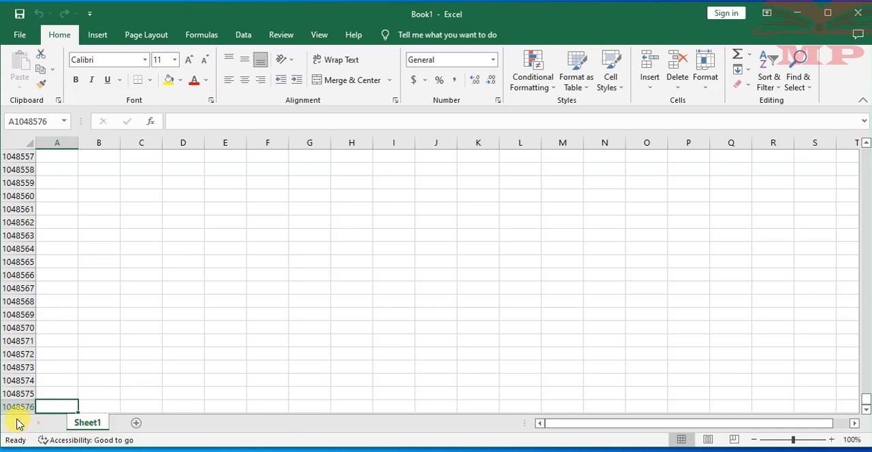
click(183, 366)
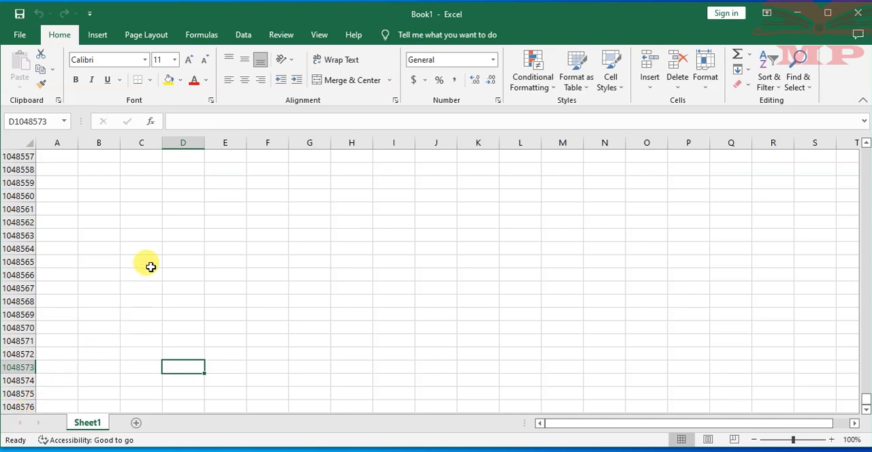
key(ctrl+Up)
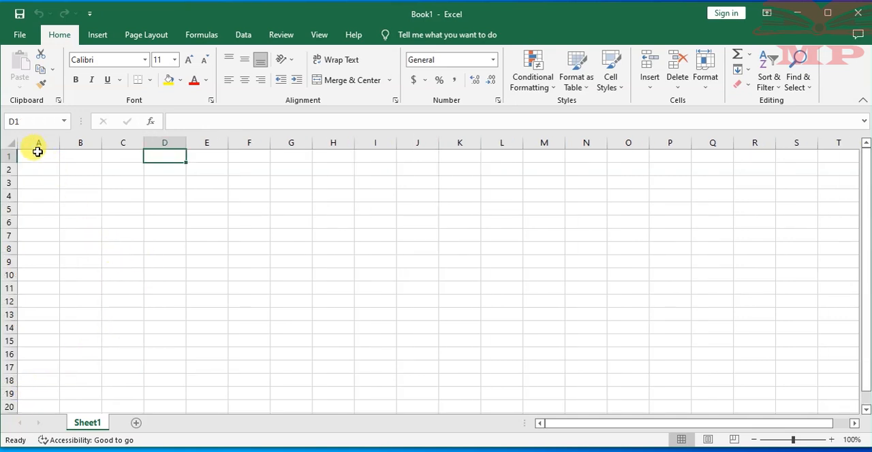
click(37, 153)
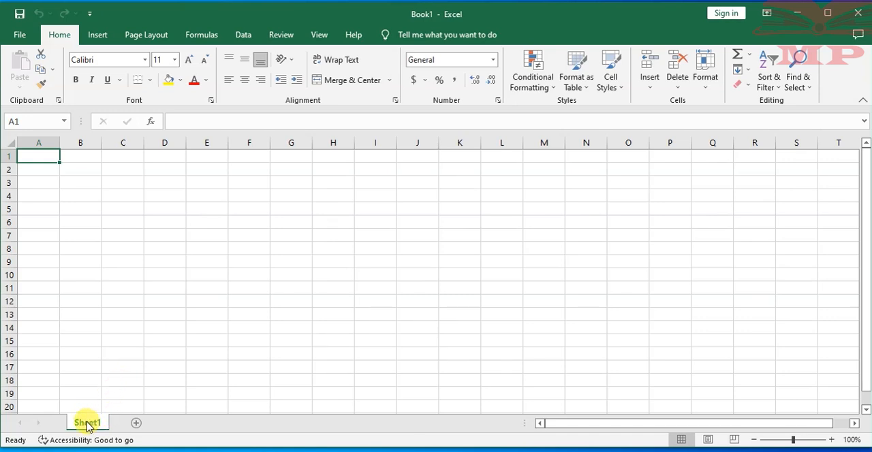
click(145, 235)
click(36, 156)
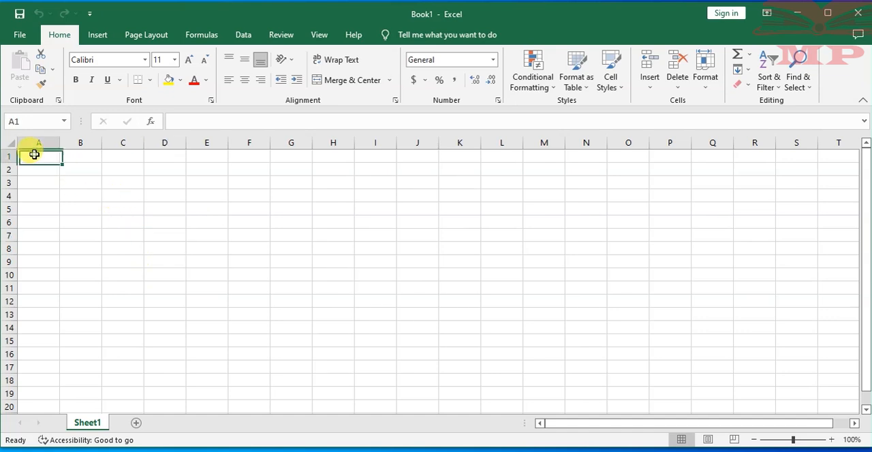
click(75, 158)
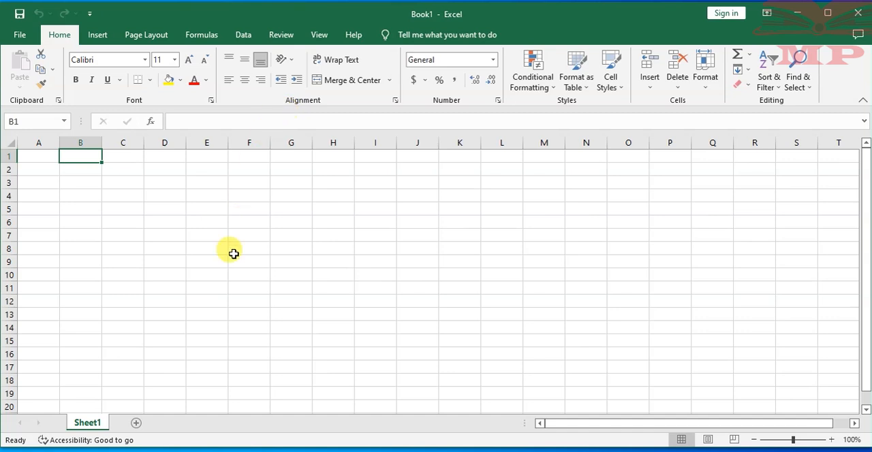
- Add two new worksheets after Sheet1 and delete both of them again
click(133, 425)
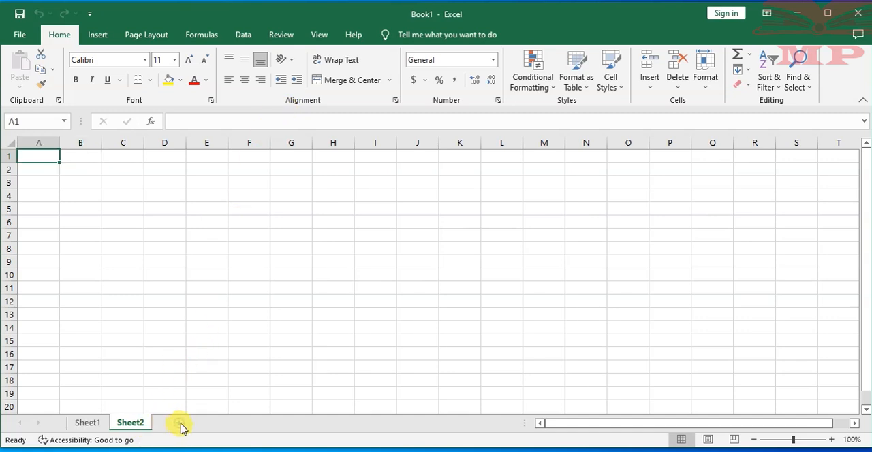
click(179, 426)
right_click(183, 427)
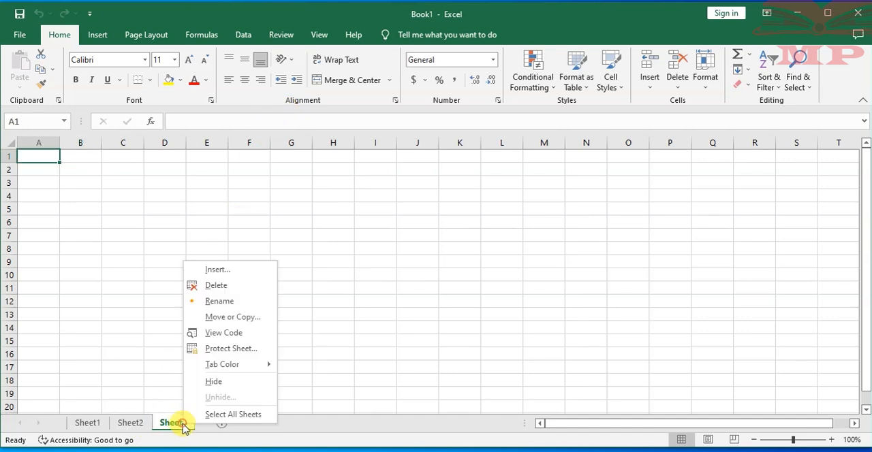
click(213, 288)
right_click(130, 421)
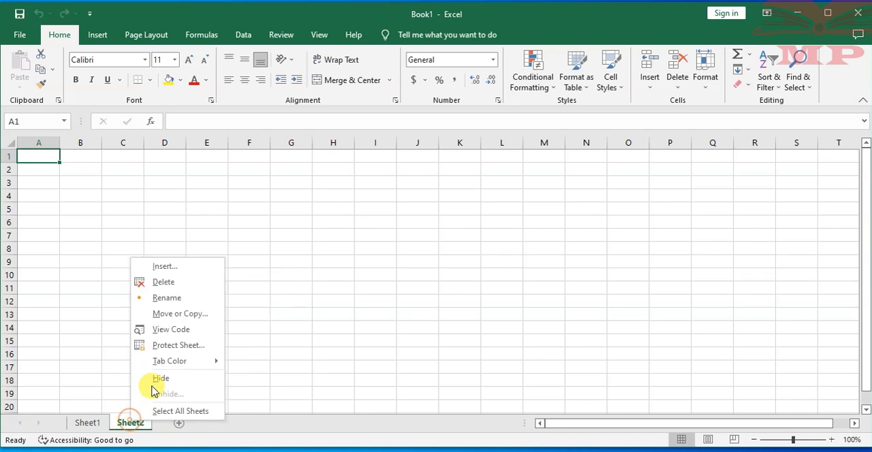
click(169, 282)
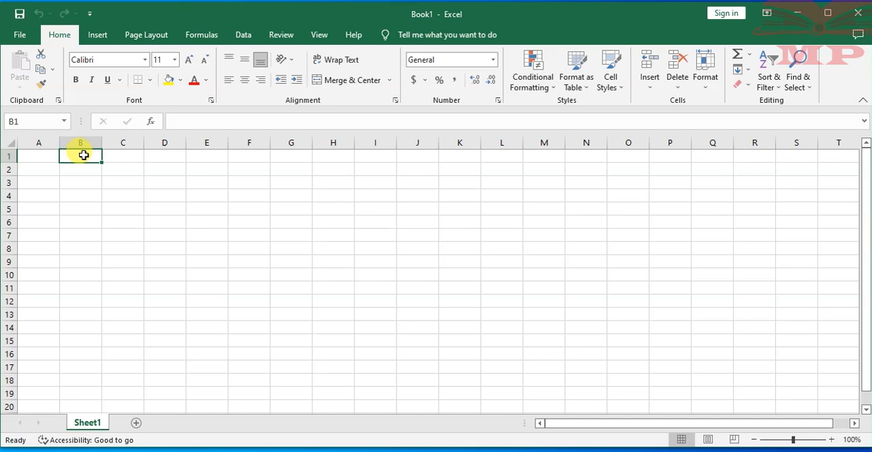
click(194, 167)
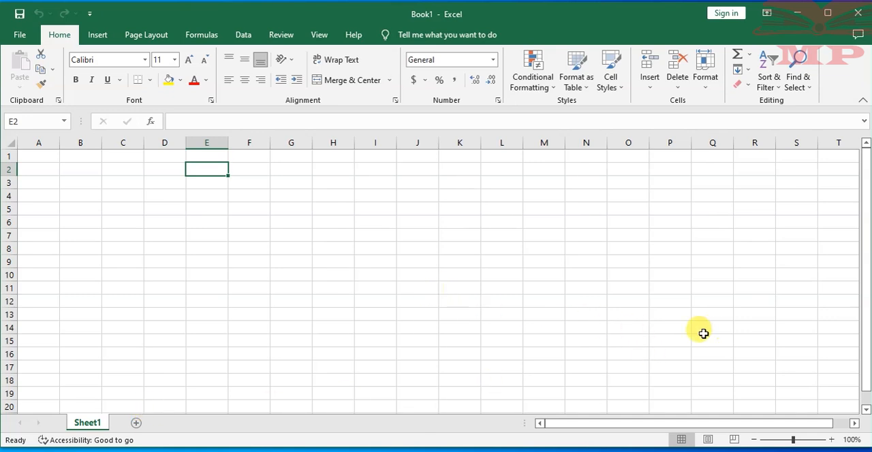
click(43, 156)
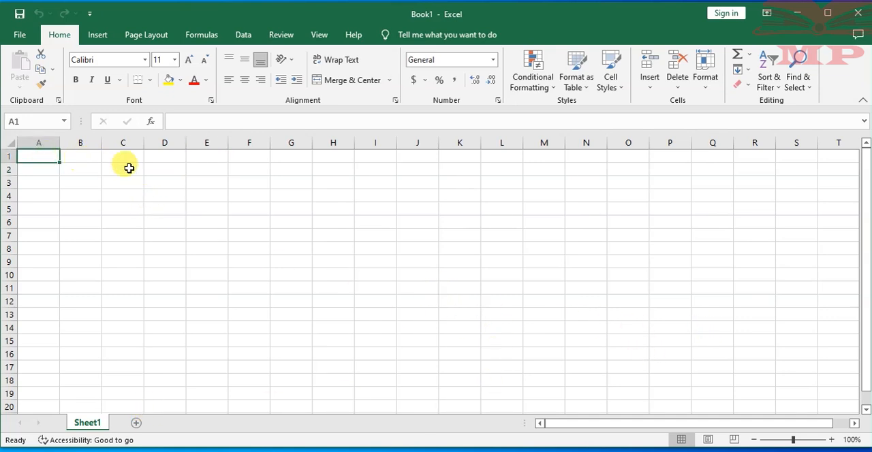
click(79, 157)
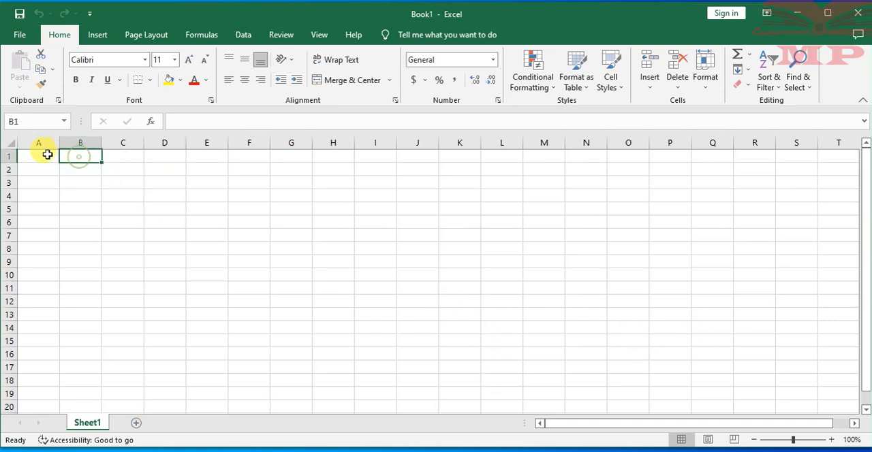
click(42, 155)
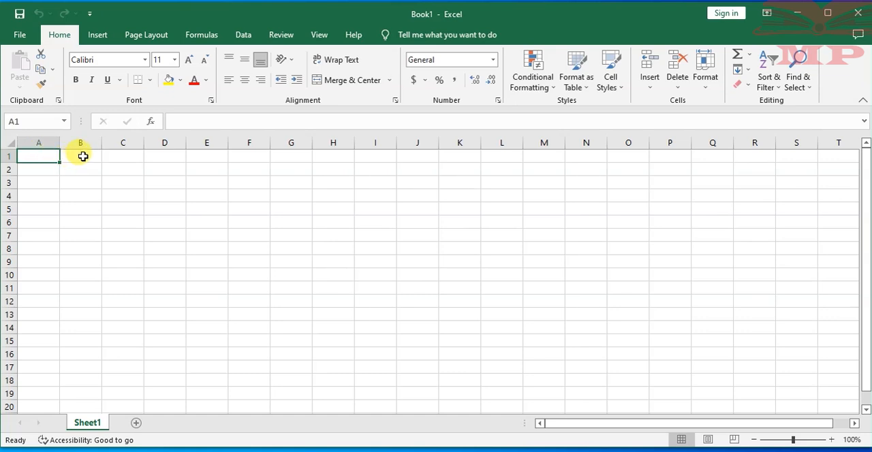
click(82, 156)
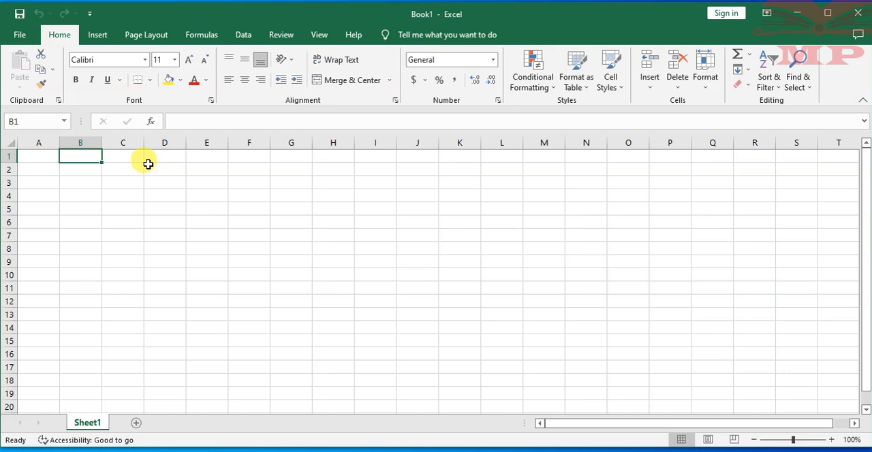
click(39, 157)
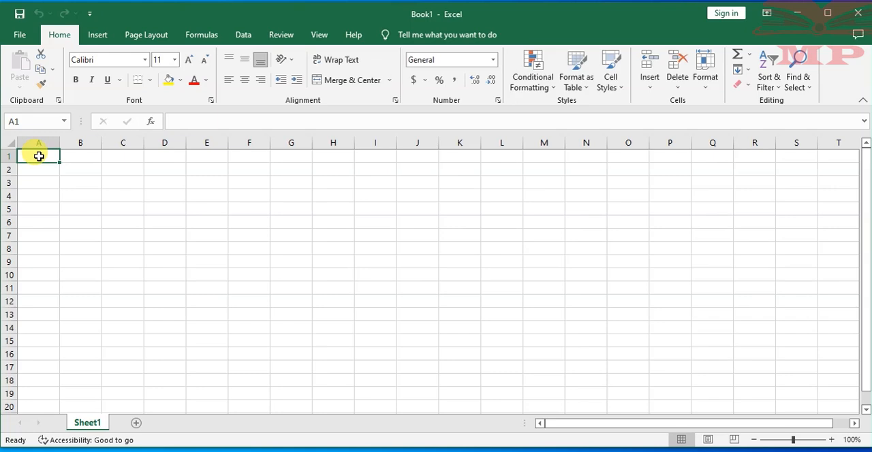
- Start saving the workbook and open the Save As dialog to browse for a location
click(17, 33)
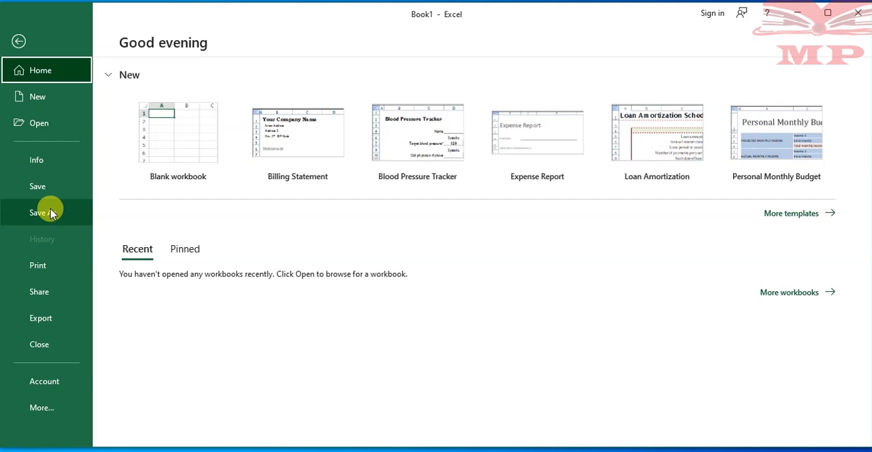
click(16, 40)
click(17, 32)
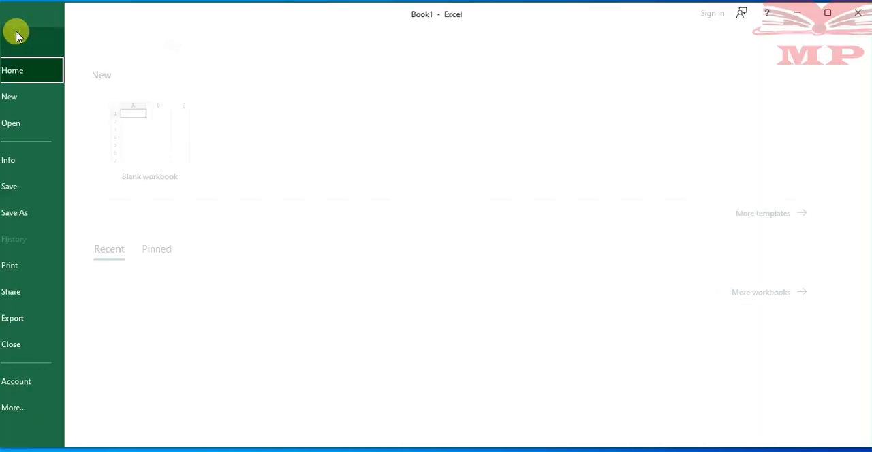
click(54, 187)
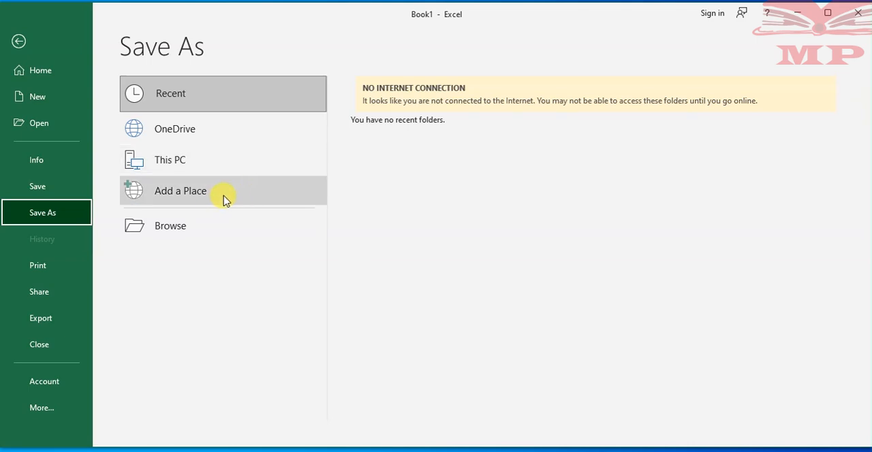
click(197, 230)
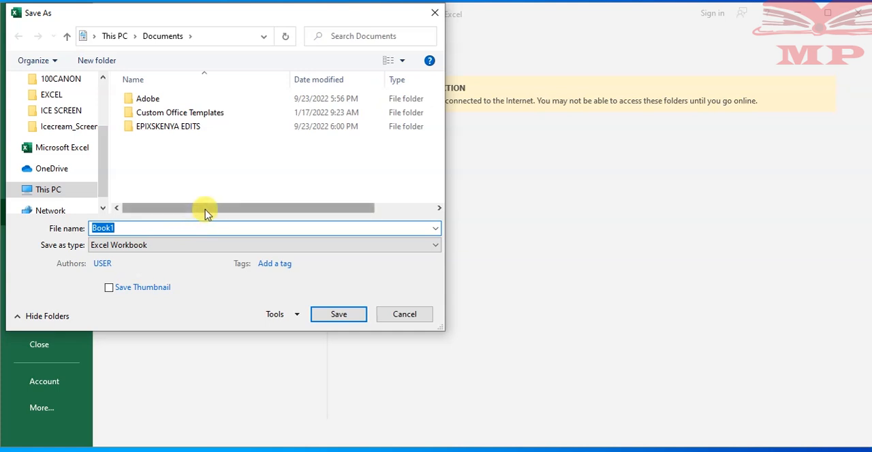
- Choose the Desktop as the workbook's save location and look through its existing folders
drag(105, 146, 105, 105)
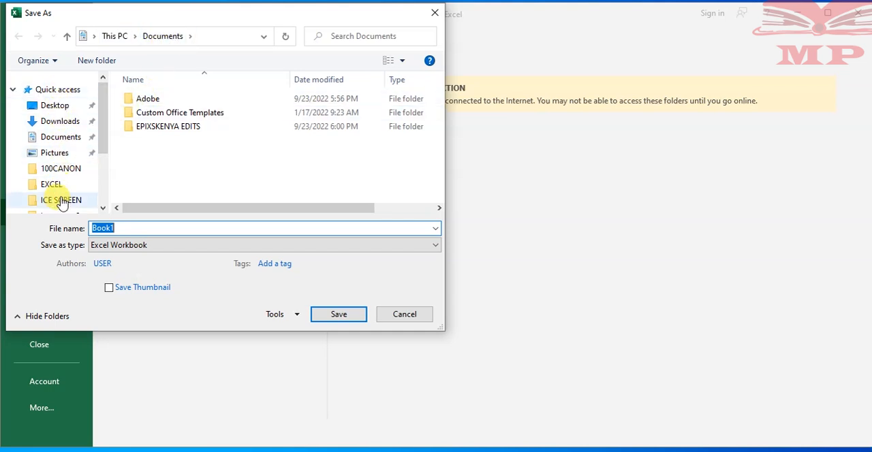
scroll(101, 129, down, 2)
scroll(111, 145, up, 2)
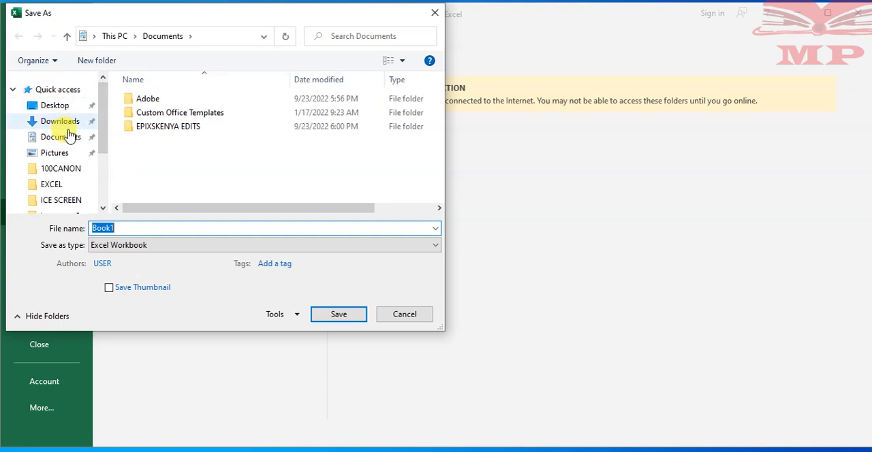
mouse_move(102, 134)
mouse_down()
mouse_move(107, 184)
mouse_move(107, 134)
mouse_up()
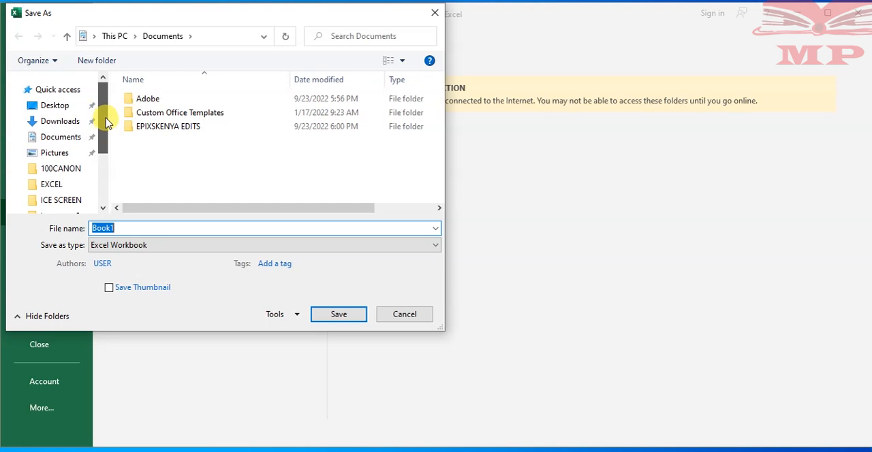
click(55, 107)
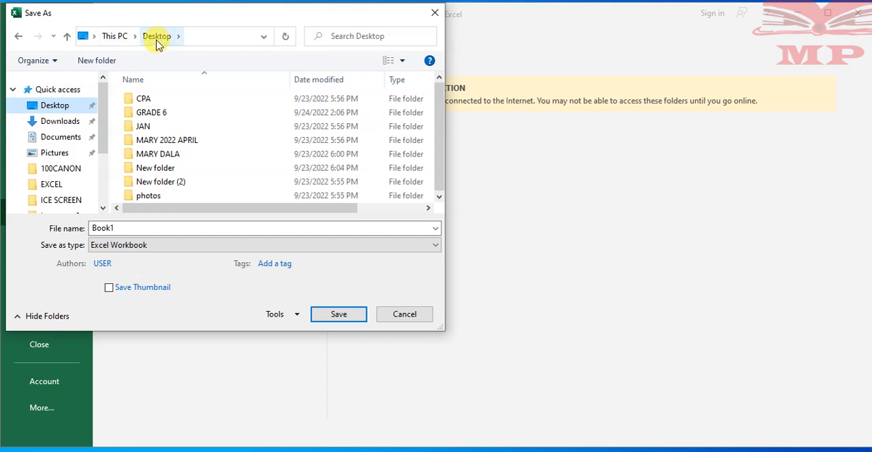
drag(441, 120, 454, 162)
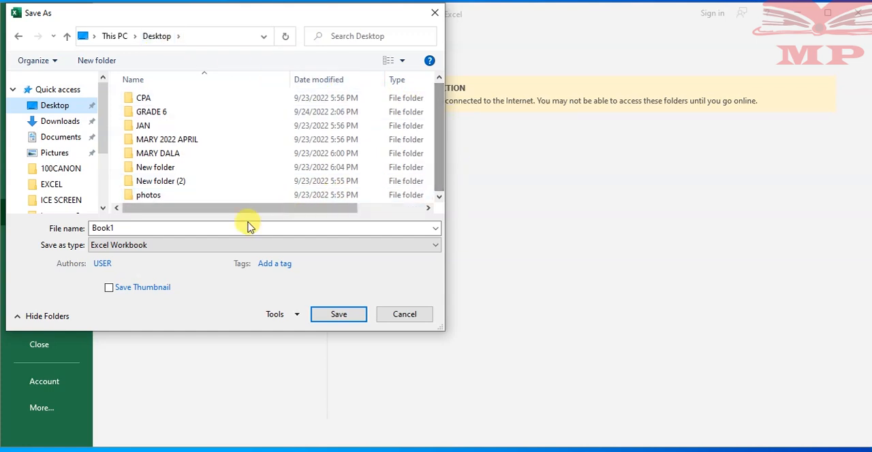
click(229, 227)
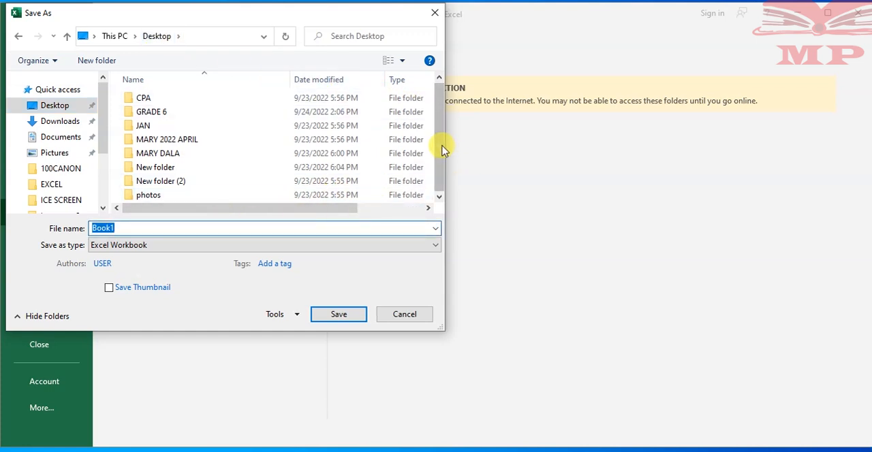
drag(437, 142, 440, 89)
click(440, 75)
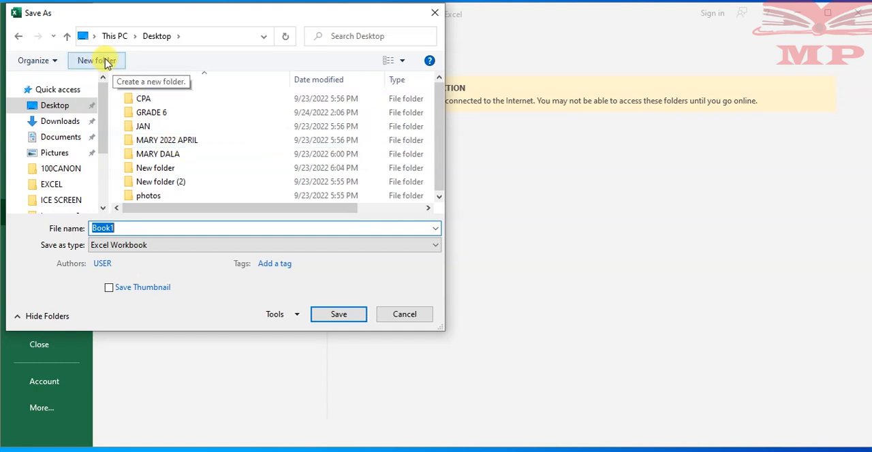
- Create a new folder on the Desktop and enter the name Introduction to ms Excel
click(105, 62)
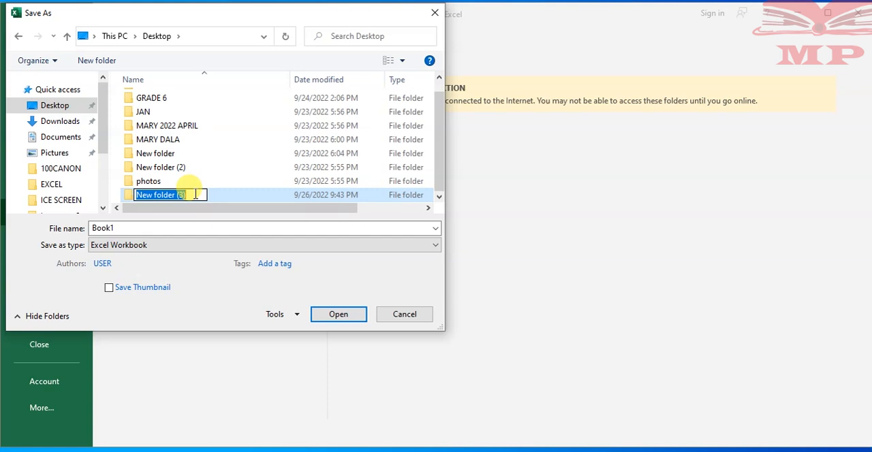
text(i)
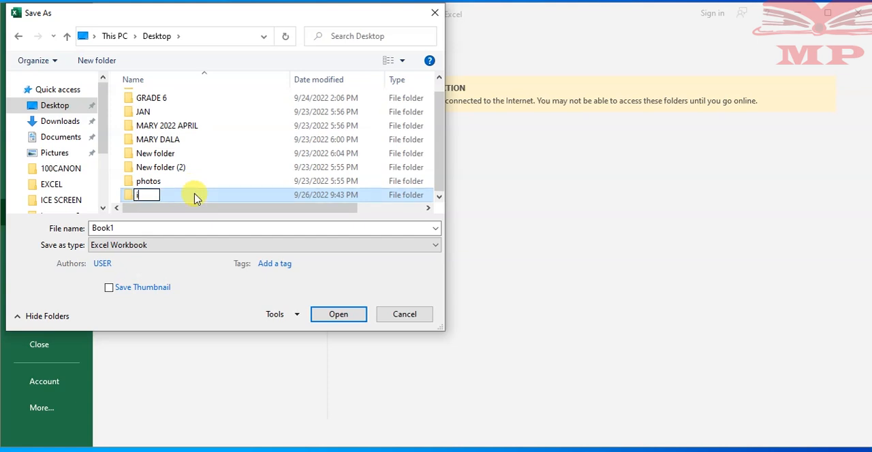
text(NTRODUCTION)
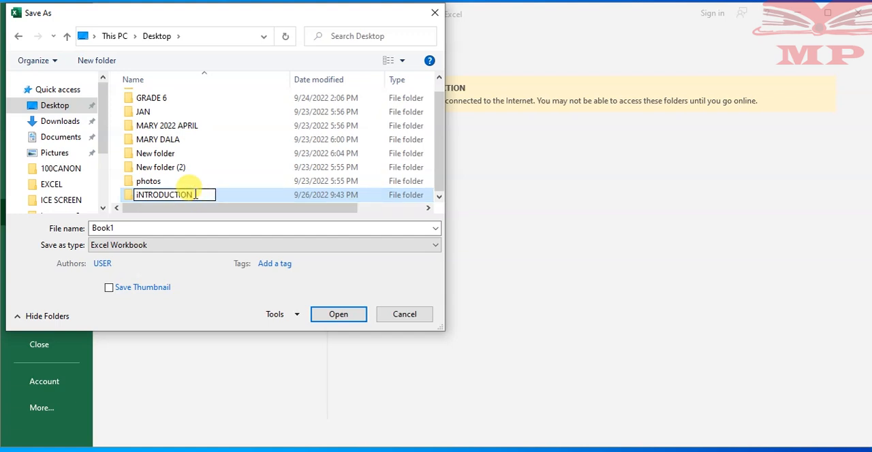
key(ctrl+a)
key(BackSpace)
text(iN)
key(BackSpace)
key(BackSpace)
text(Introdu)
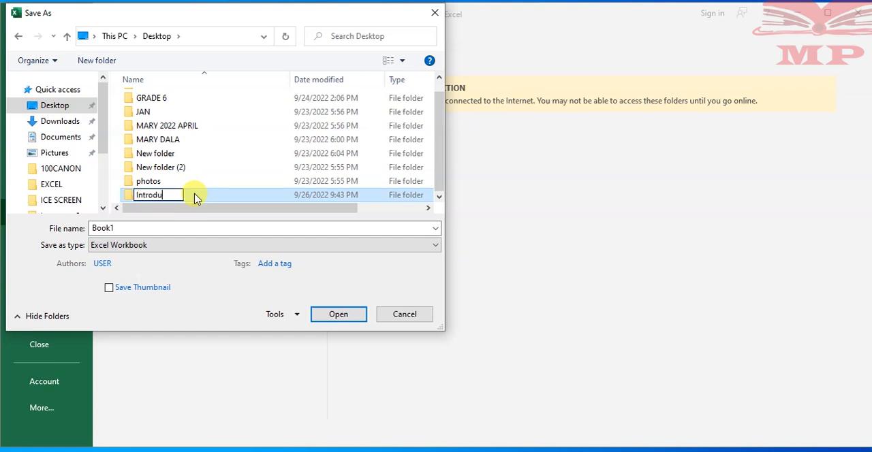
text(ction to)
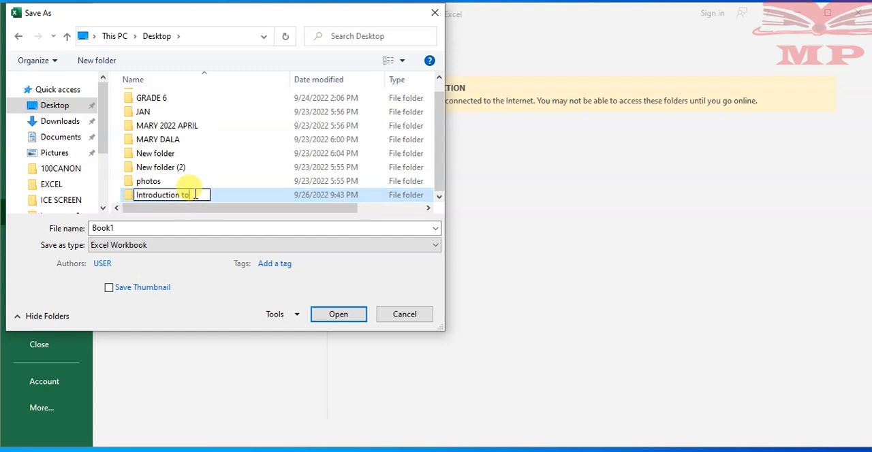
text( ms Excel)
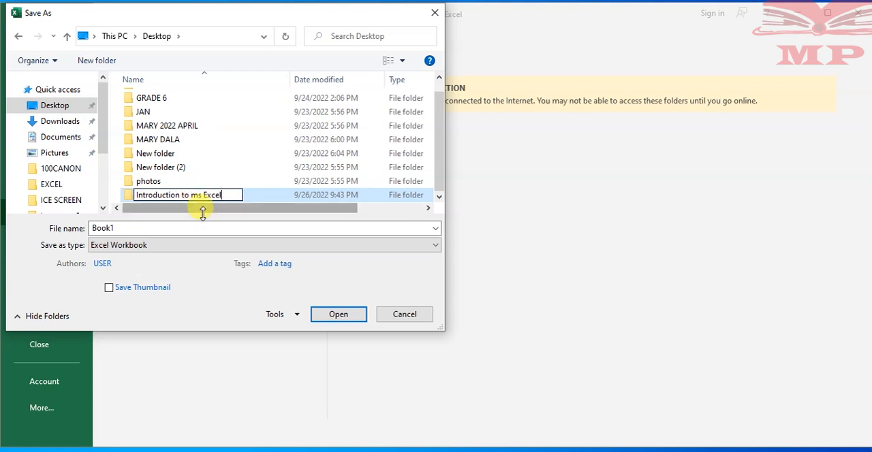
- Correct the new folder's name to Introduction to Ms Excel and open it as the save location
click(195, 195)
key(BackSpace)
text(M)
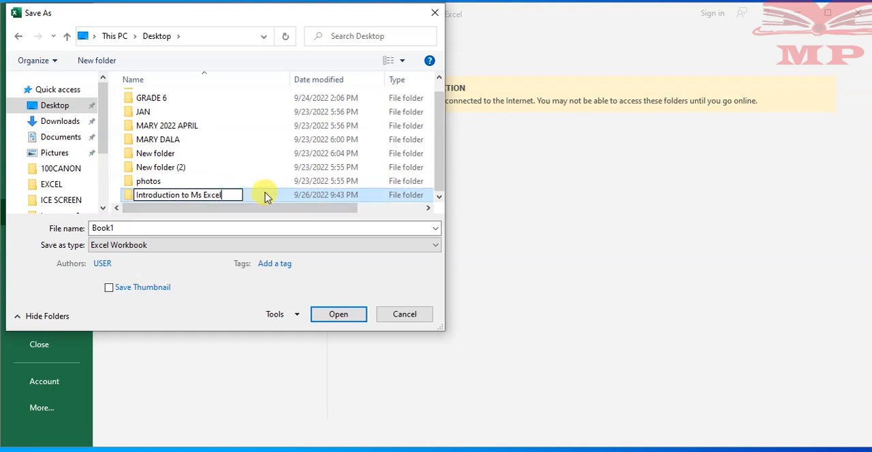
click(339, 315)
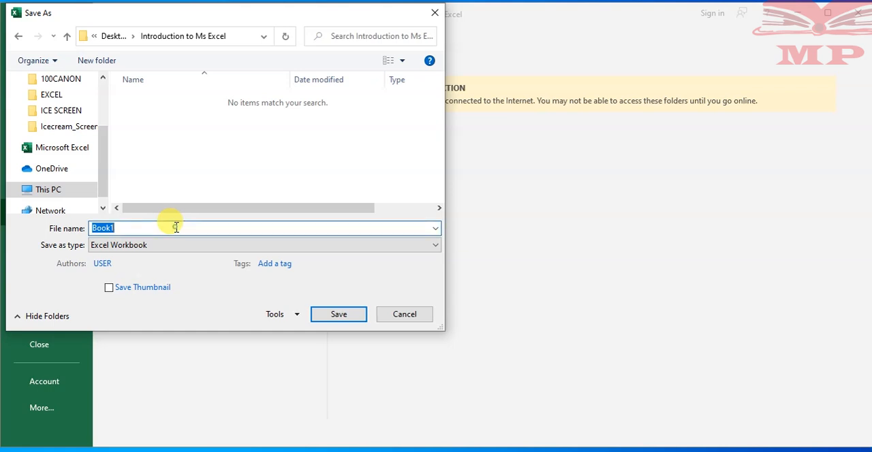
- Save the workbook as Excel practice in the Introduction to Ms Excel folder
text(eE)
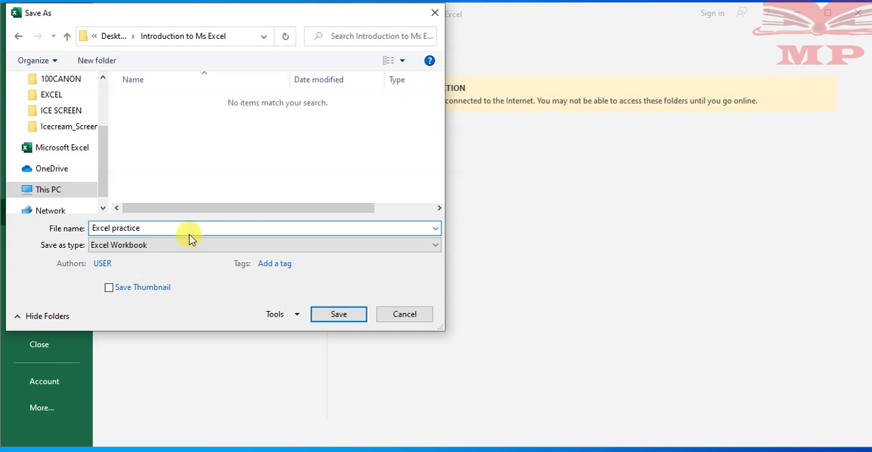
drag(151, 228, 89, 224)
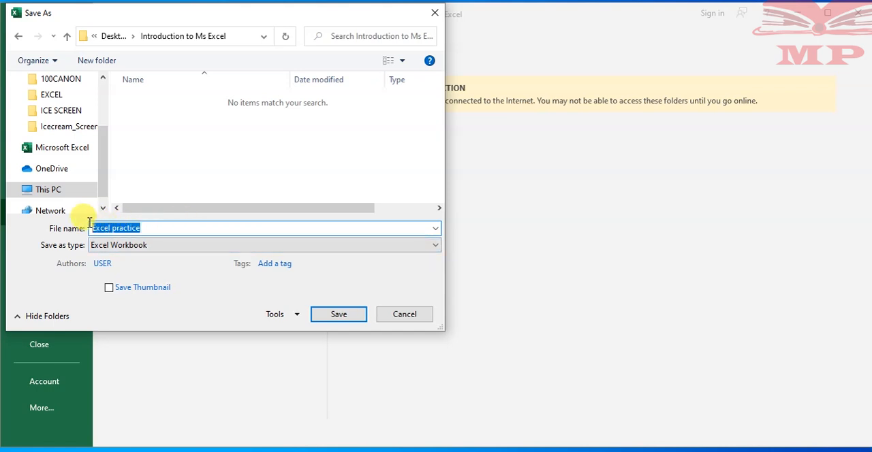
click(167, 229)
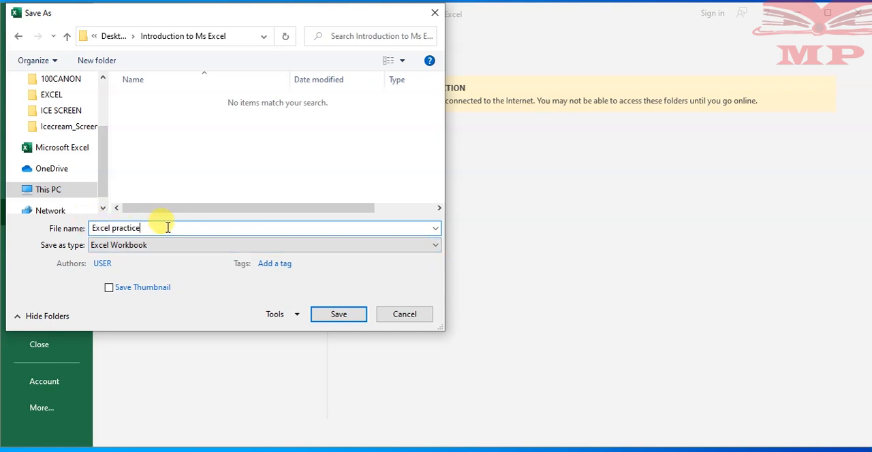
click(338, 315)
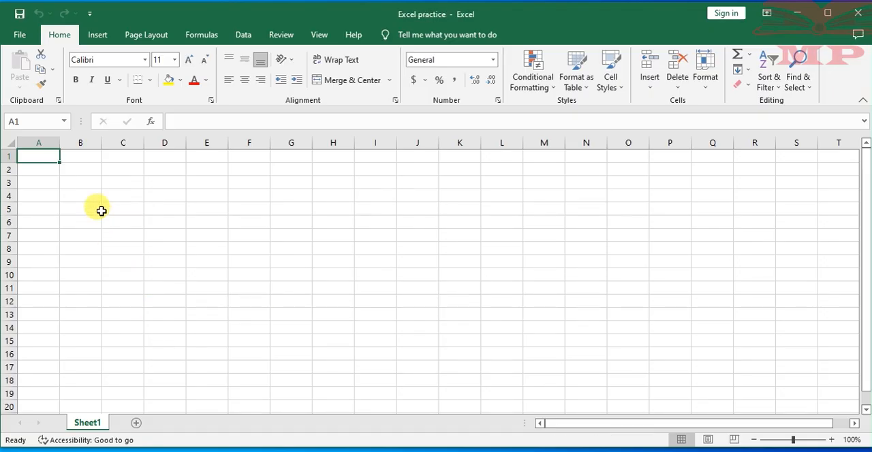
click(74, 154)
click(50, 158)
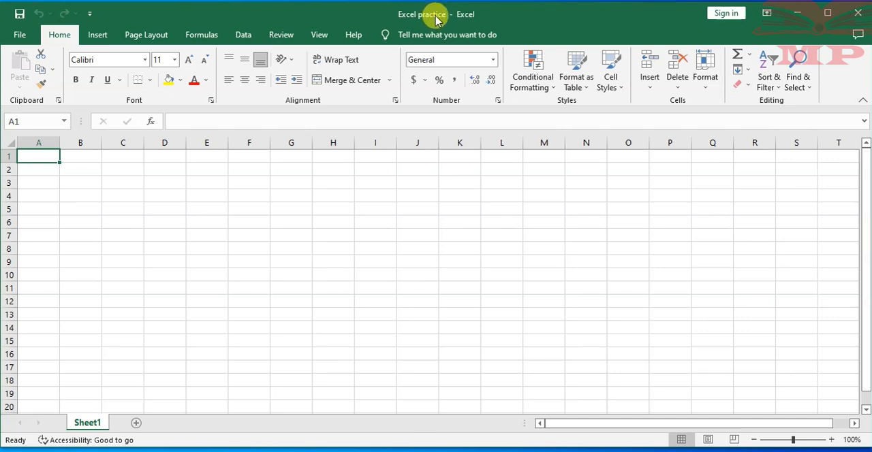
click(113, 159)
click(77, 167)
click(48, 156)
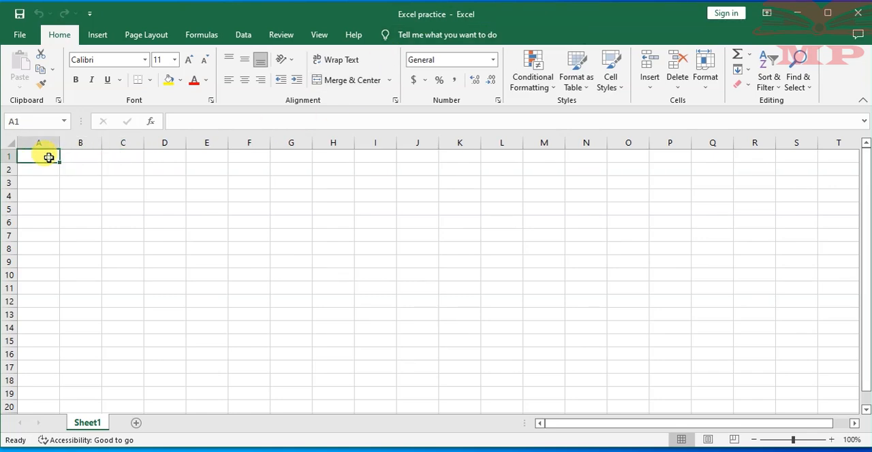
click(49, 172)
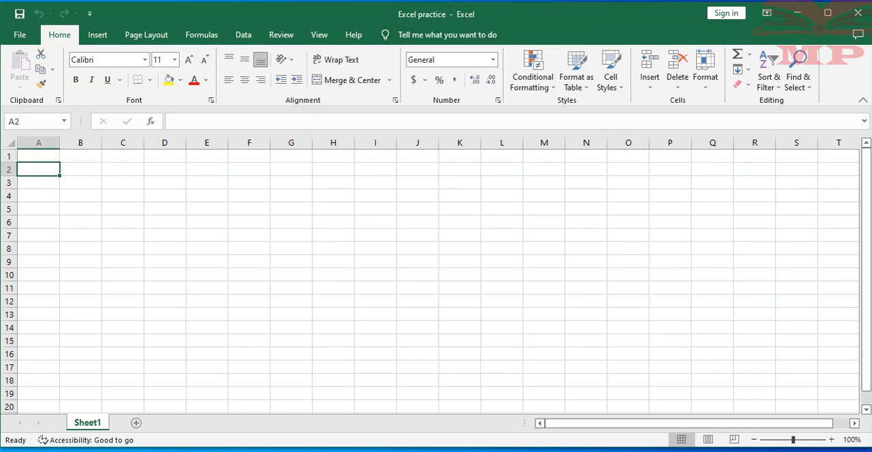
- Close the workbook and reopen Excel practice from the Introduction to Ms Excel folder on the Desktop
click(852, 13)
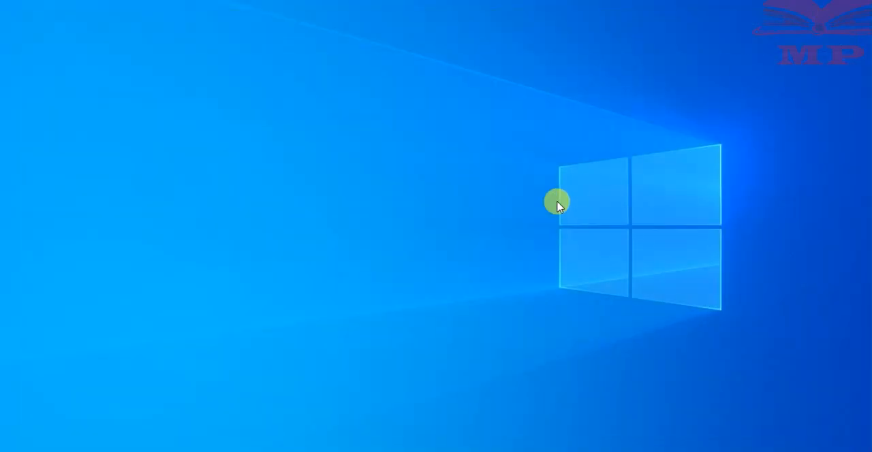
mouse_move(371, 451)
click(371, 451)
double_click(356, 124)
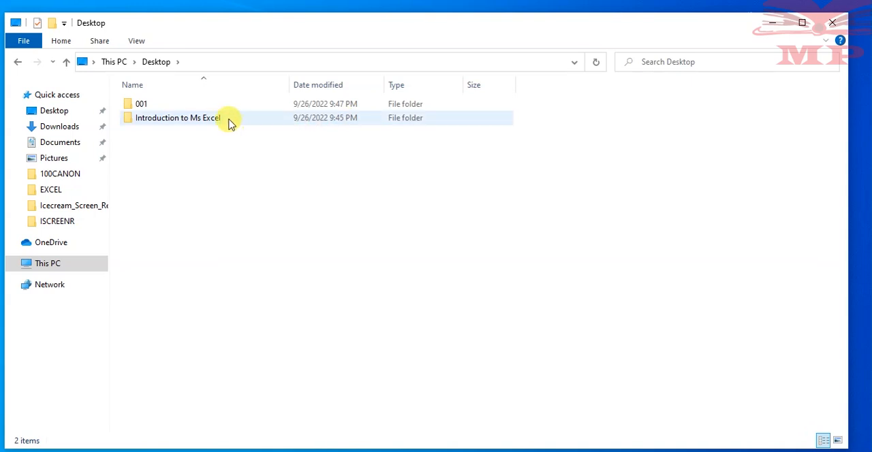
mouse_move(229, 123)
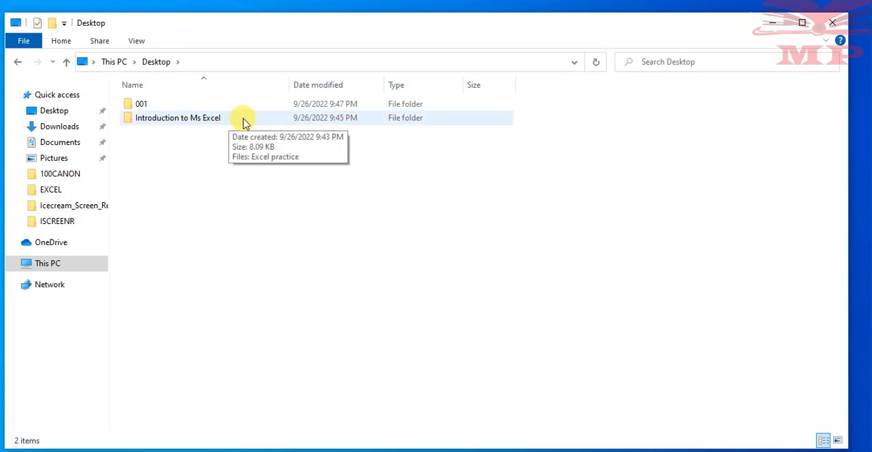
double_click(245, 120)
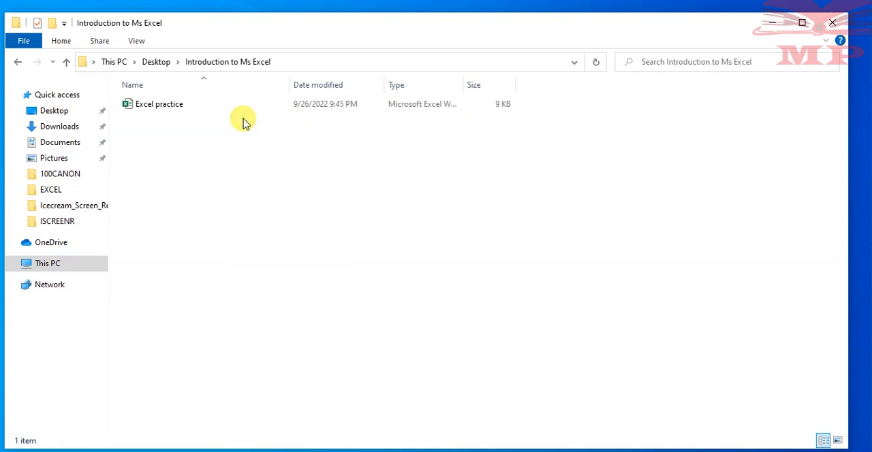
mouse_move(171, 110)
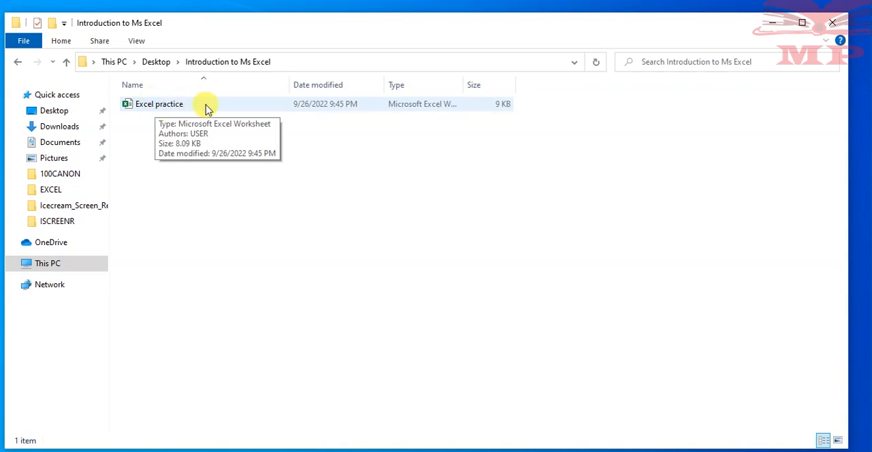
double_click(243, 104)
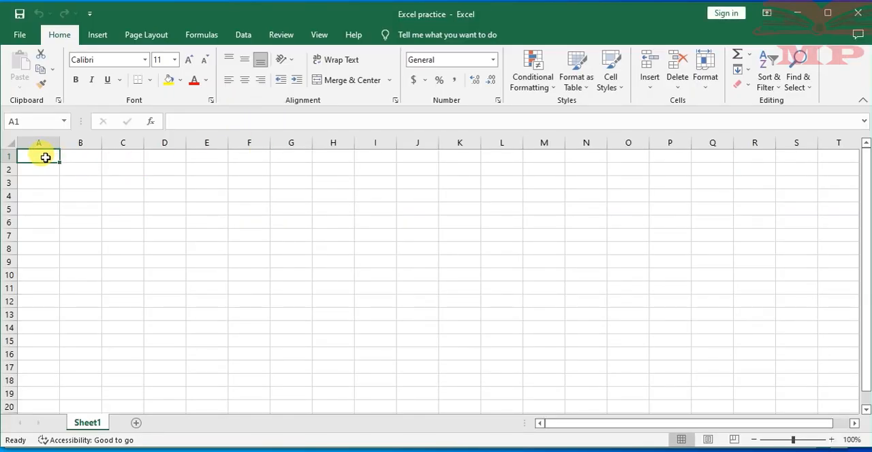
click(92, 156)
click(125, 156)
click(63, 157)
click(38, 156)
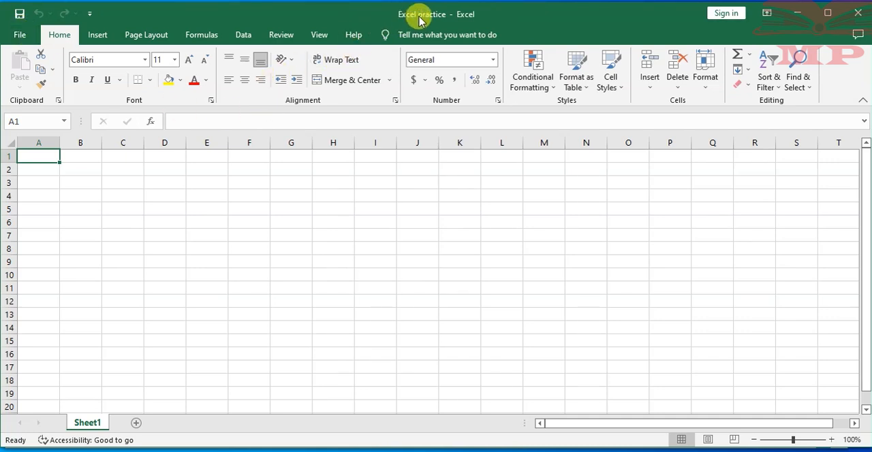
- Save the reopened Excel practice workbook under its existing name
click(18, 37)
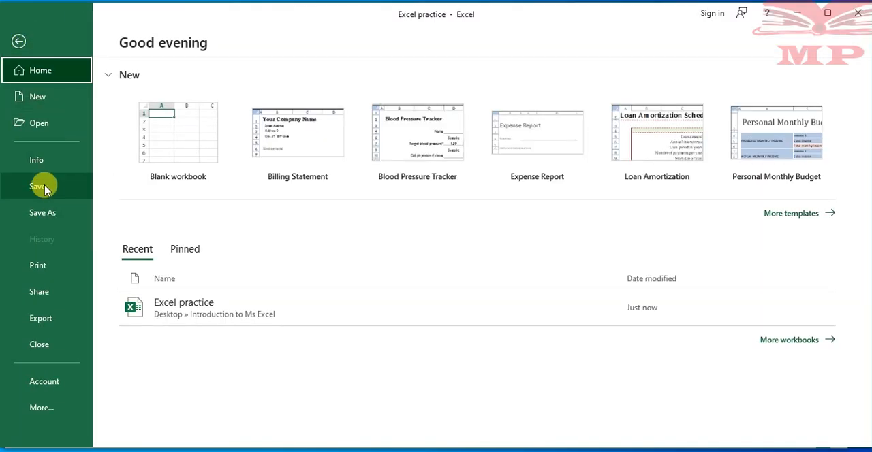
click(42, 188)
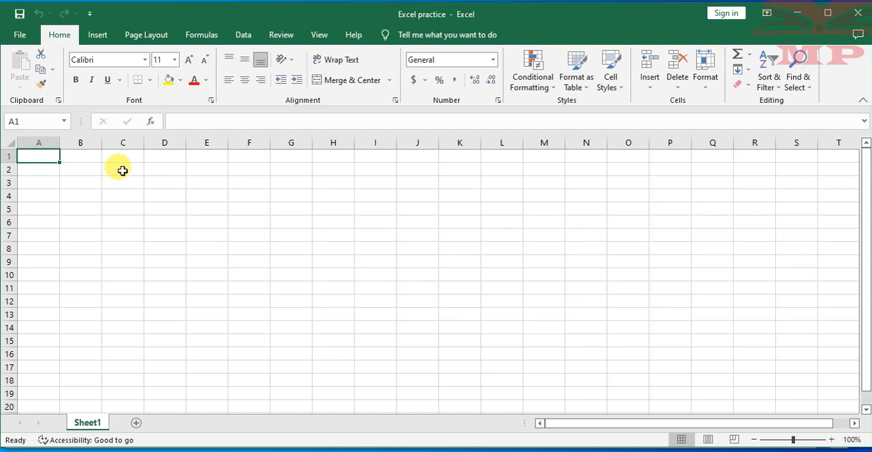
- Open the Save As dialog for the Introduction to Ms Excel folder, then cancel it and return to the worksheet
click(16, 35)
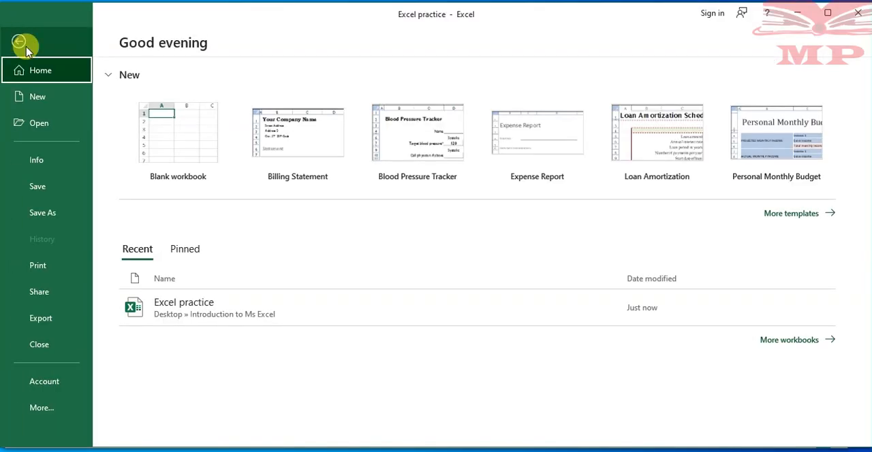
click(44, 215)
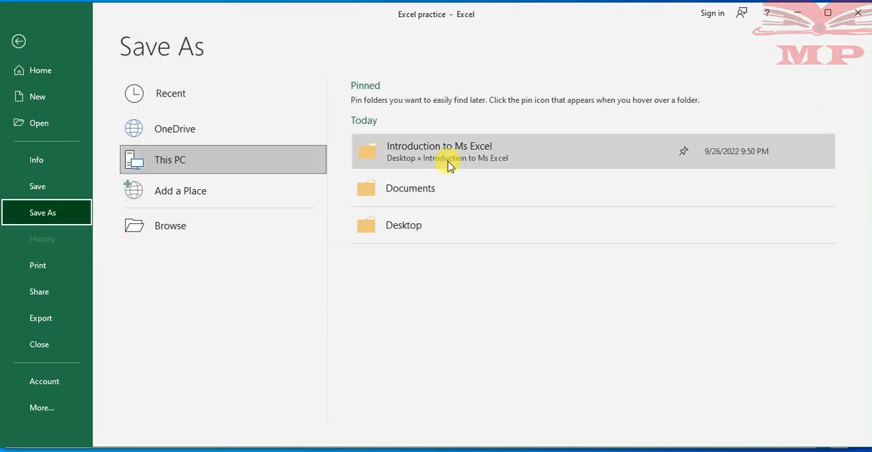
click(506, 153)
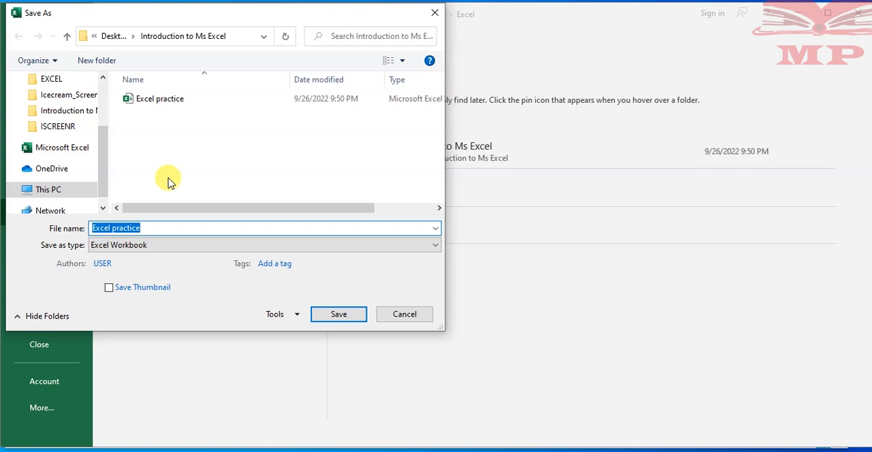
click(169, 232)
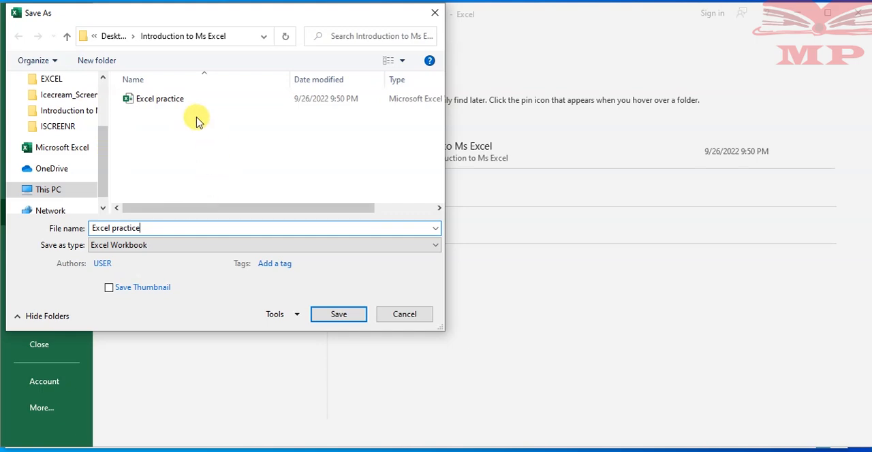
click(410, 314)
click(17, 40)
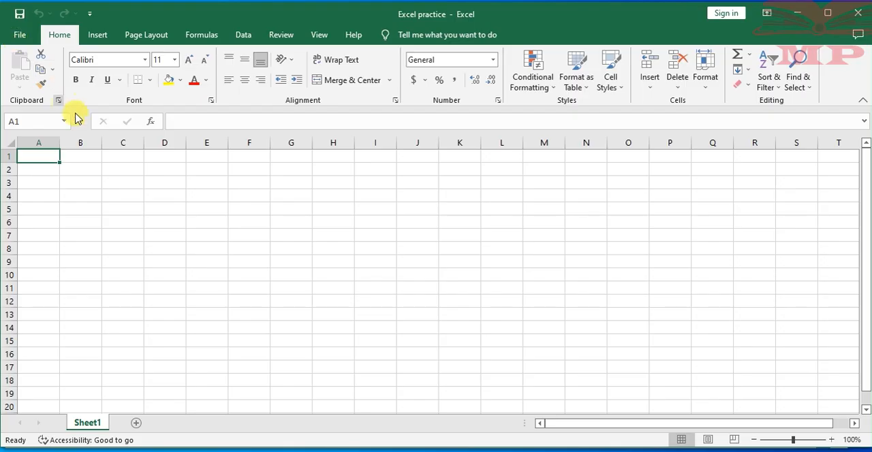
click(166, 167)
click(116, 168)
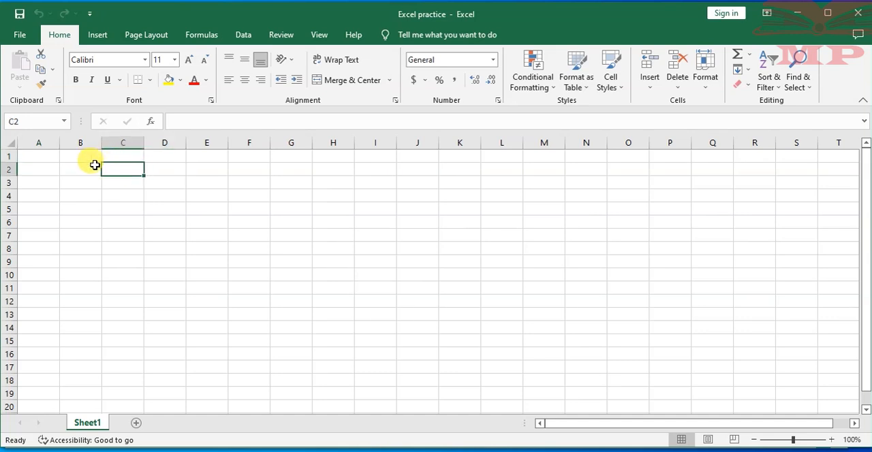
click(94, 166)
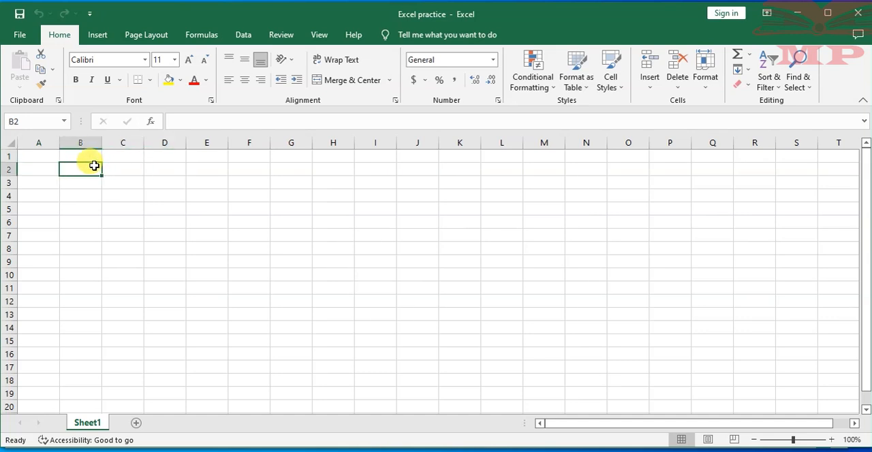
click(40, 156)
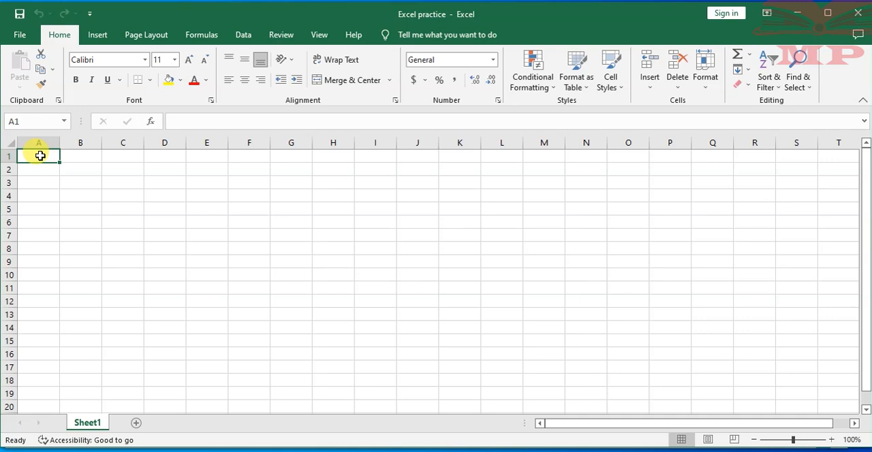
click(78, 156)
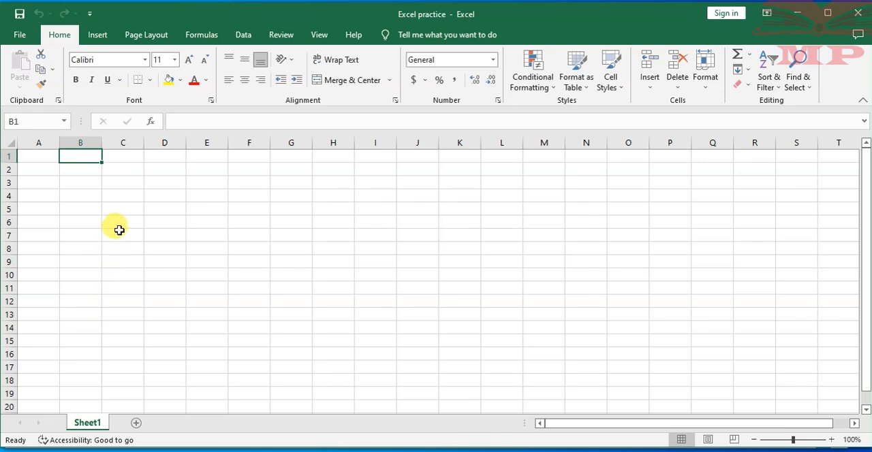
click(36, 156)
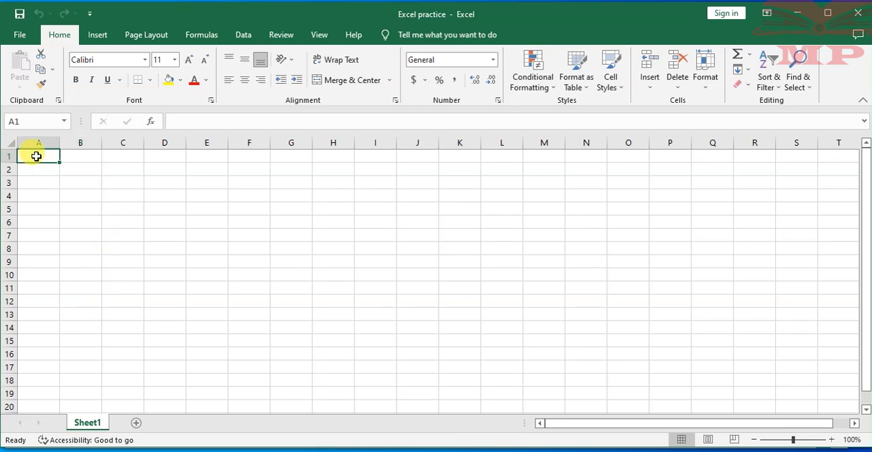
click(80, 156)
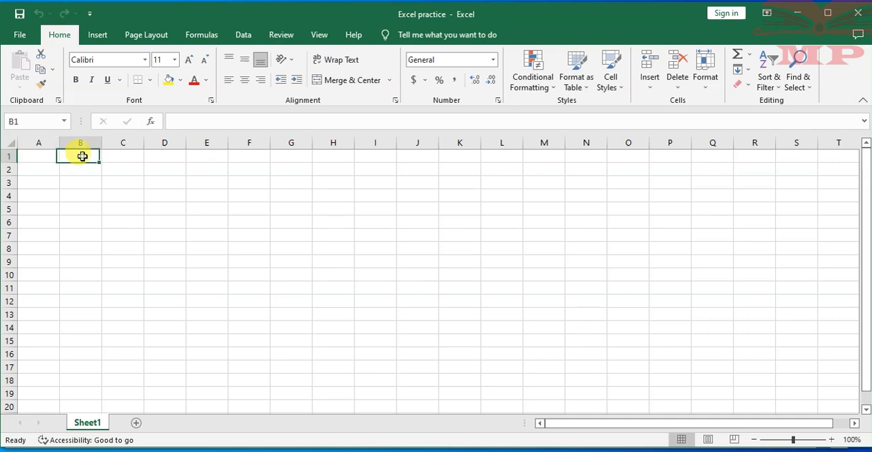
- Select individual cells B2, B3, A3, A1, B1, C5 and F3 in turn to examine their cell addresses
click(81, 172)
click(78, 184)
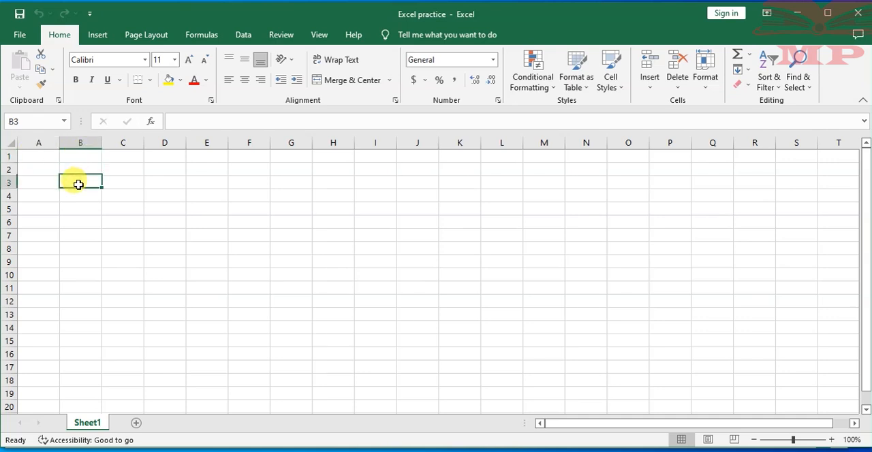
click(43, 182)
click(34, 155)
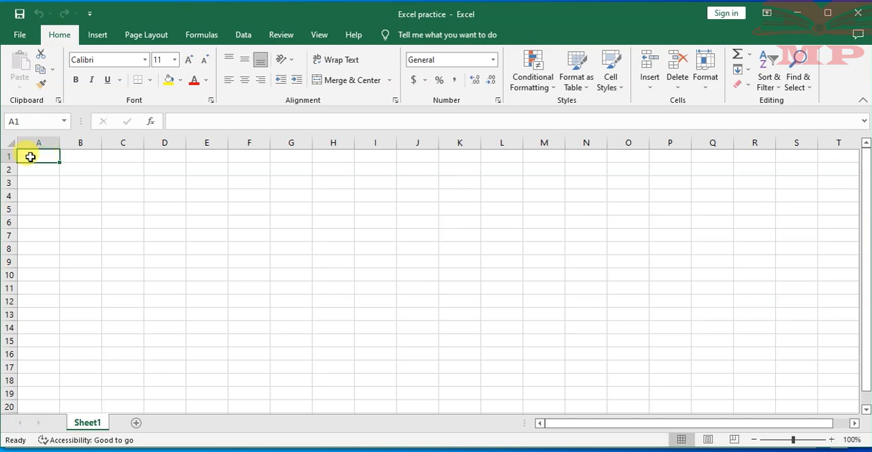
click(31, 121)
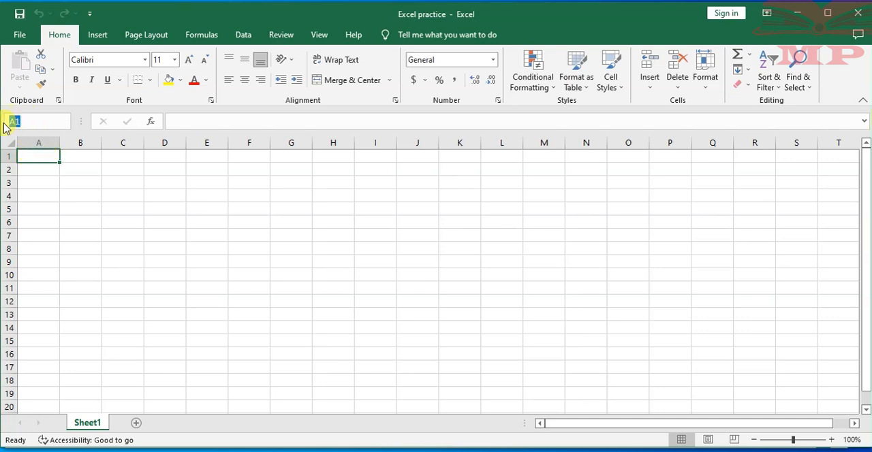
click(86, 156)
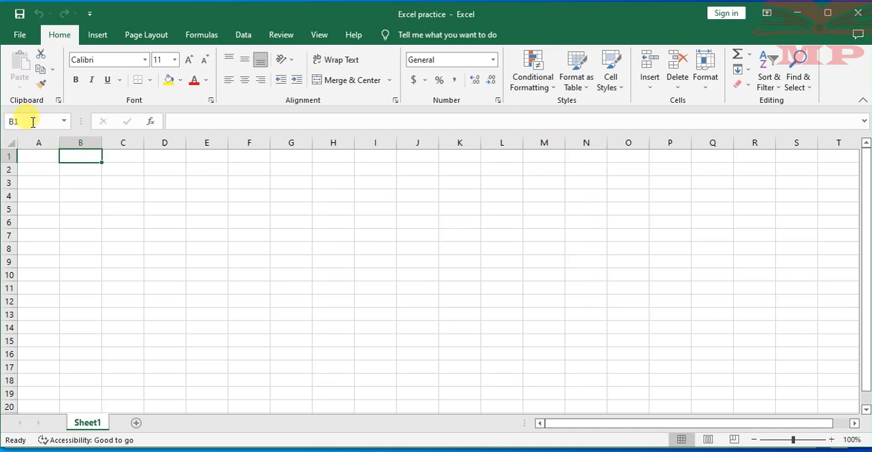
click(118, 208)
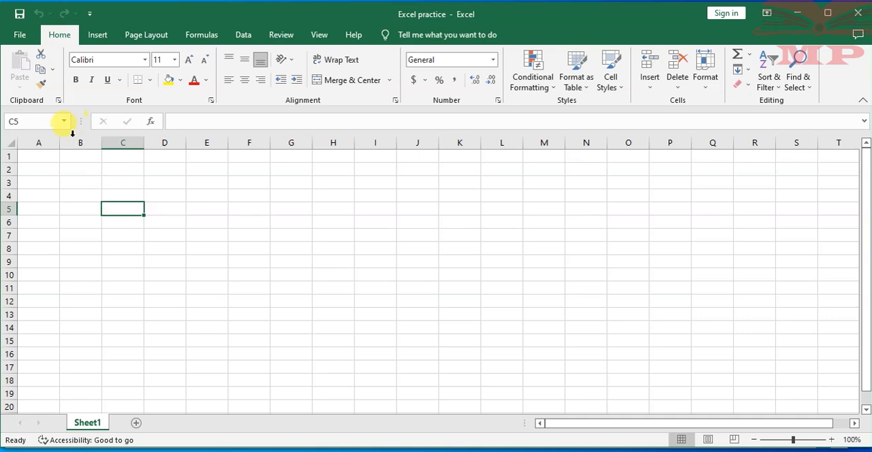
click(30, 116)
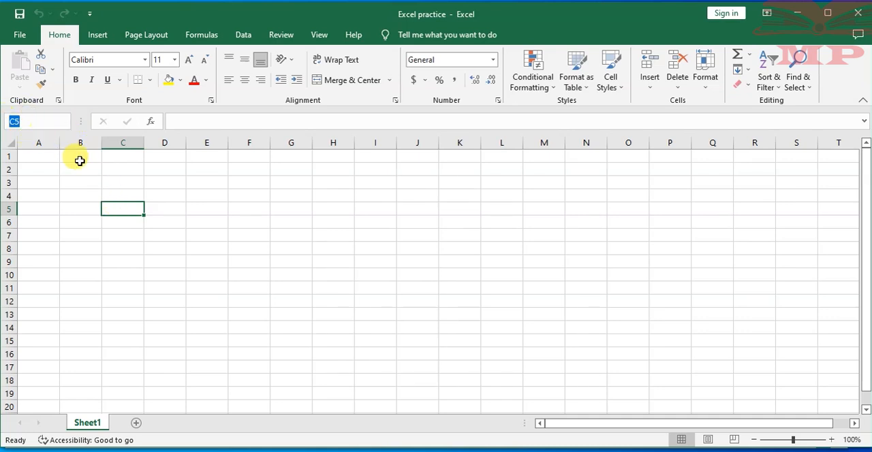
click(243, 182)
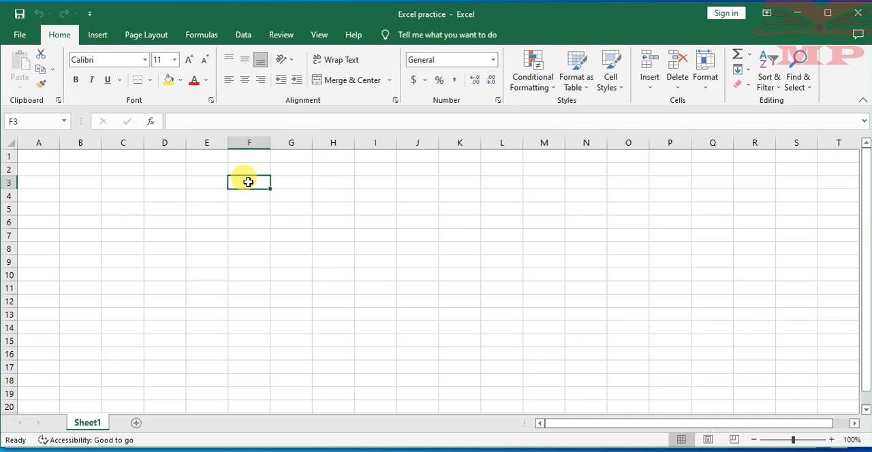
- Select cell D2, the whole of row 2, and cells S5, T20 and A1 to examine how rows and columns identify them
click(159, 170)
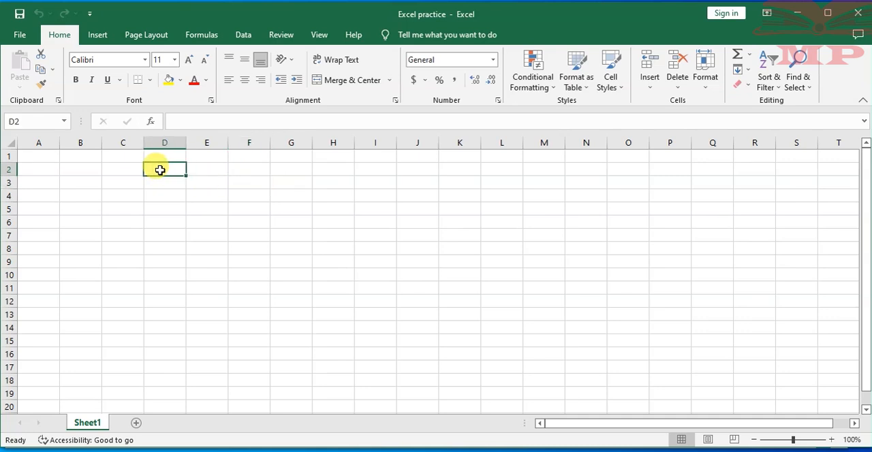
click(9, 170)
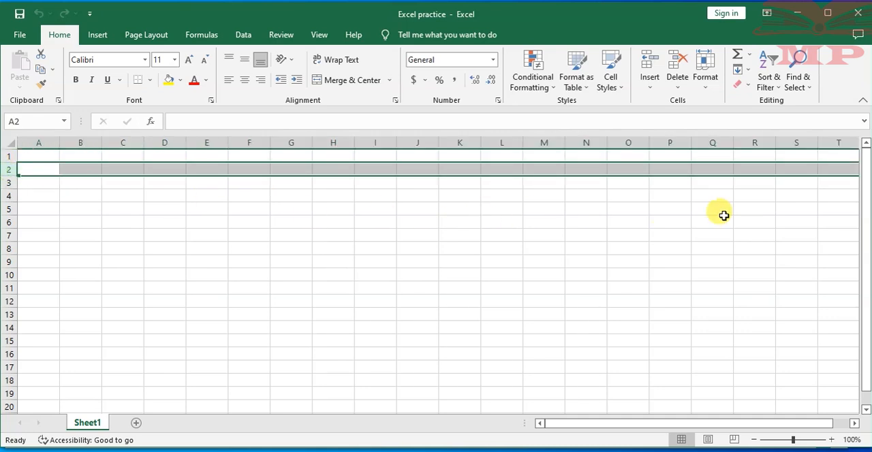
click(785, 210)
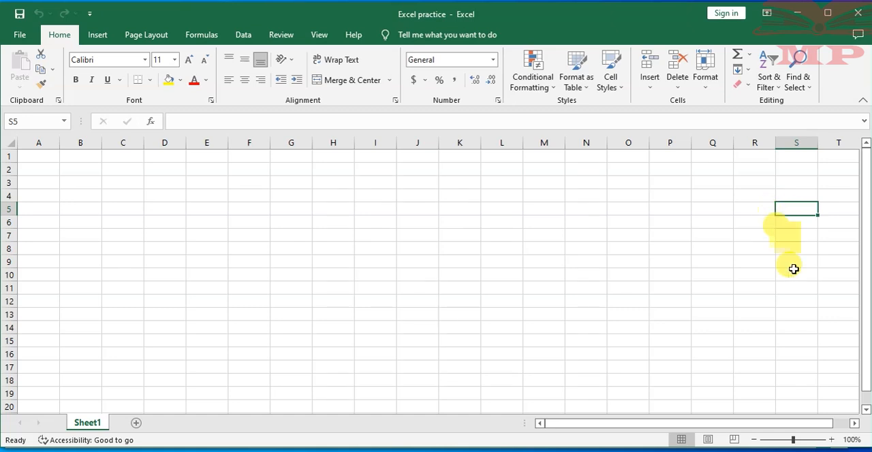
click(842, 405)
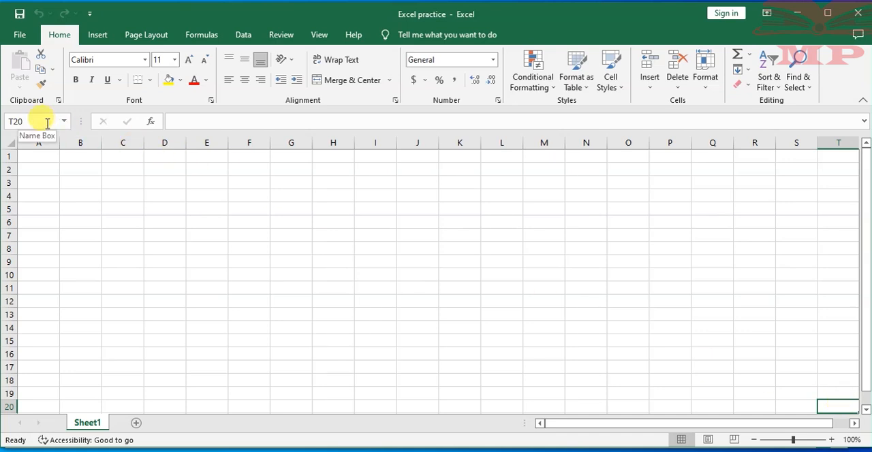
click(36, 155)
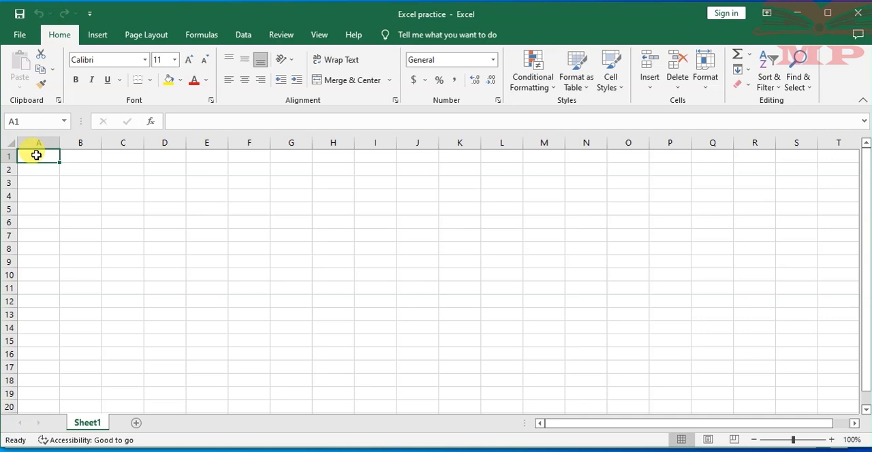
- Select the vertical cell range B2:B11 to demonstrate a range within one column
click(81, 166)
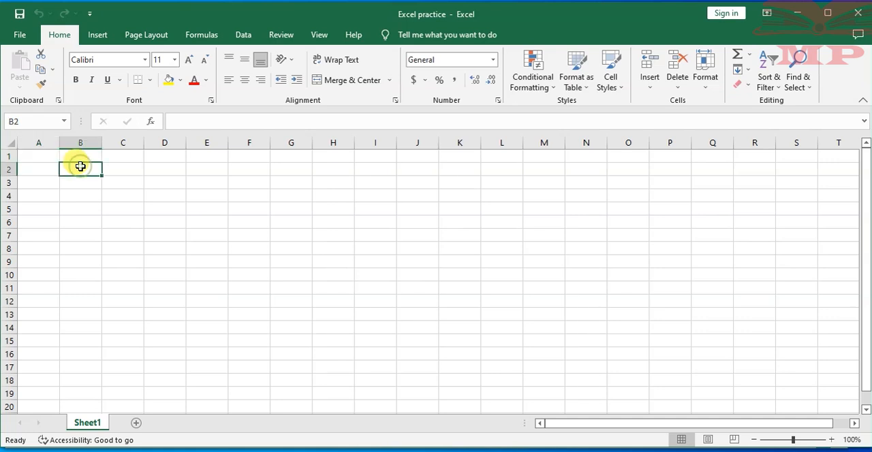
click(80, 167)
drag(80, 166, 85, 282)
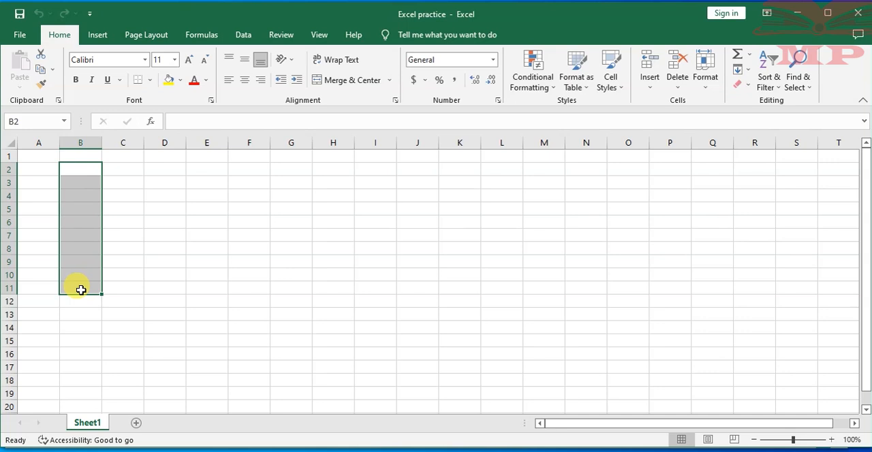
- Enter the range notation B2:B11 as text in cell D4
click(163, 195)
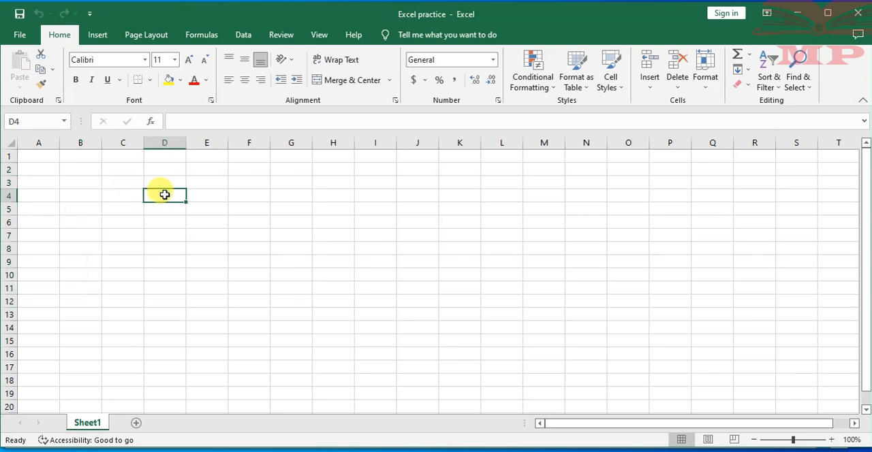
text(b)
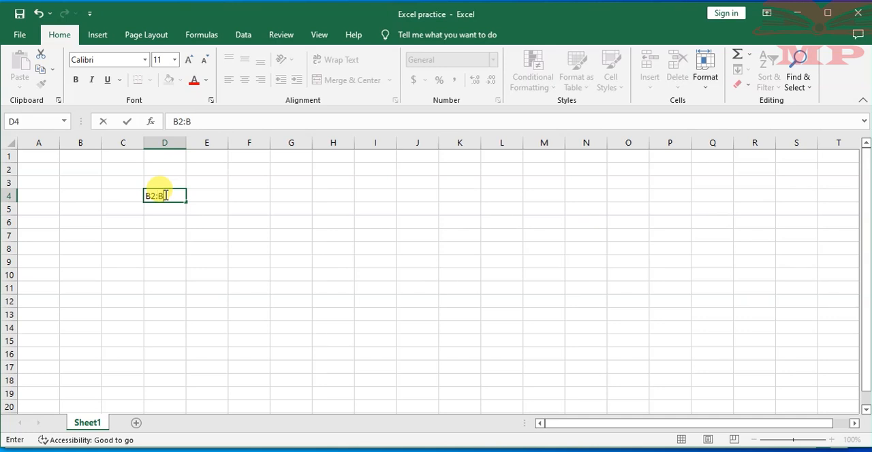
click(171, 223)
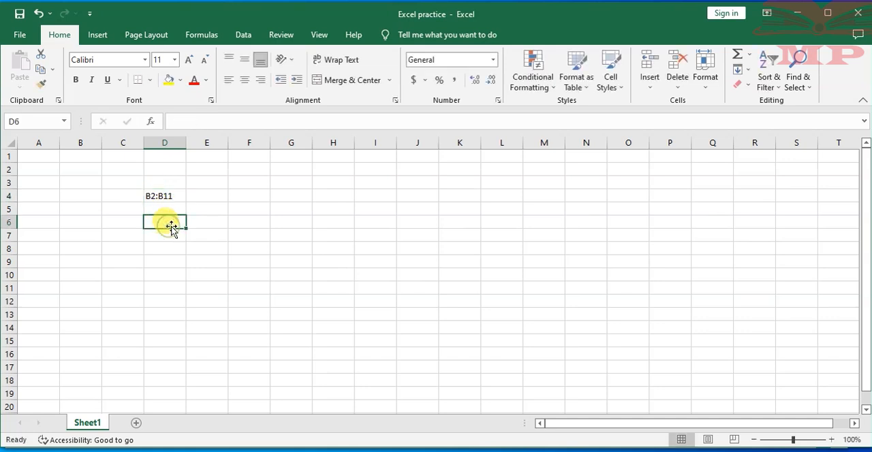
click(162, 195)
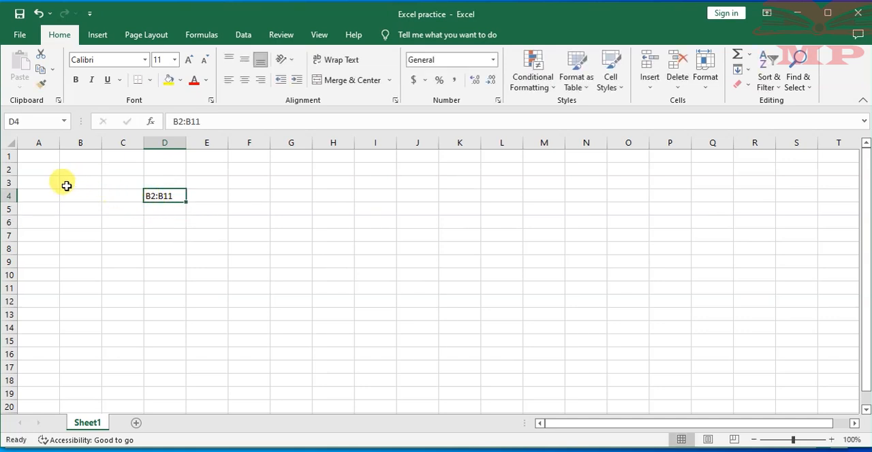
- Select the range B2:B11 again, then clear the range notation text from cell D4
click(80, 169)
drag(80, 169, 86, 289)
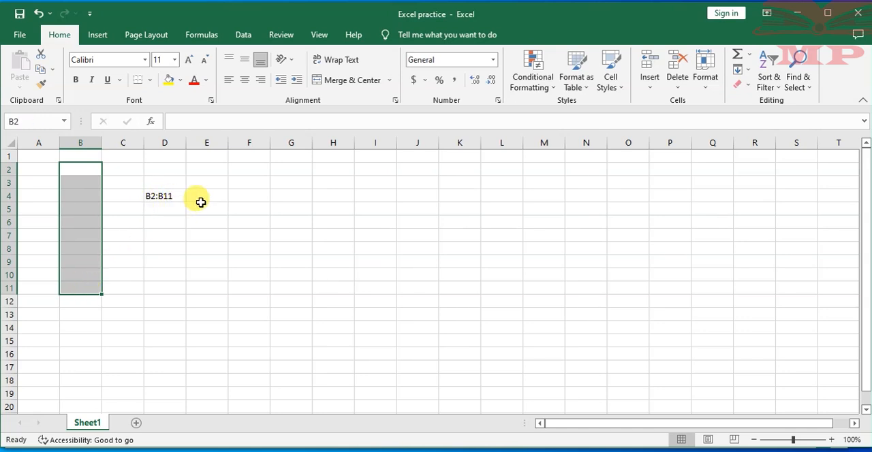
click(164, 196)
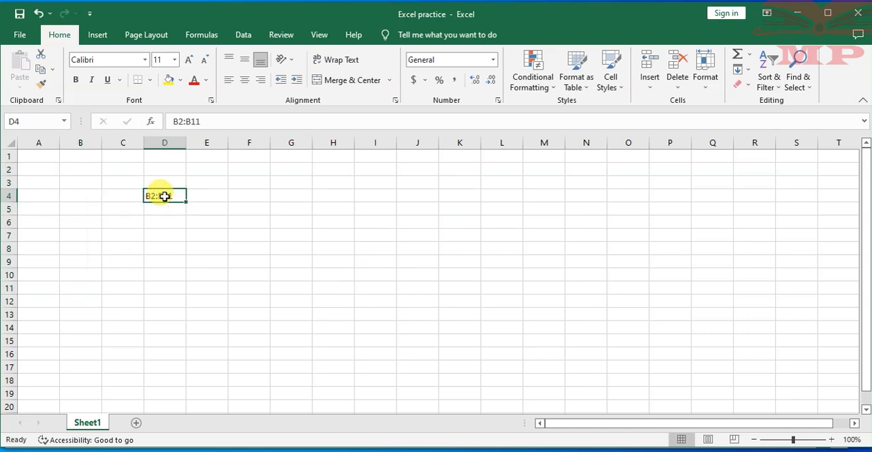
key(BackSpace)
- Select the horizontal range B3:G3, then select the block B2:I14 and exclude cell I14 from the selection
drag(84, 180, 277, 183)
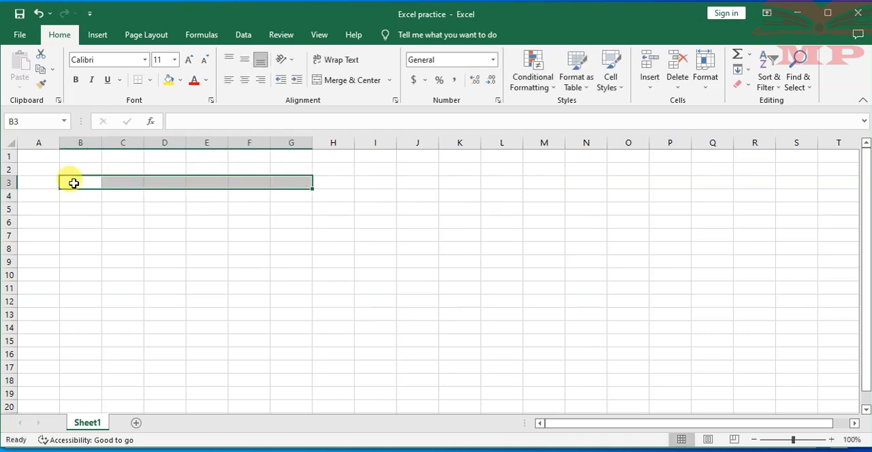
click(302, 195)
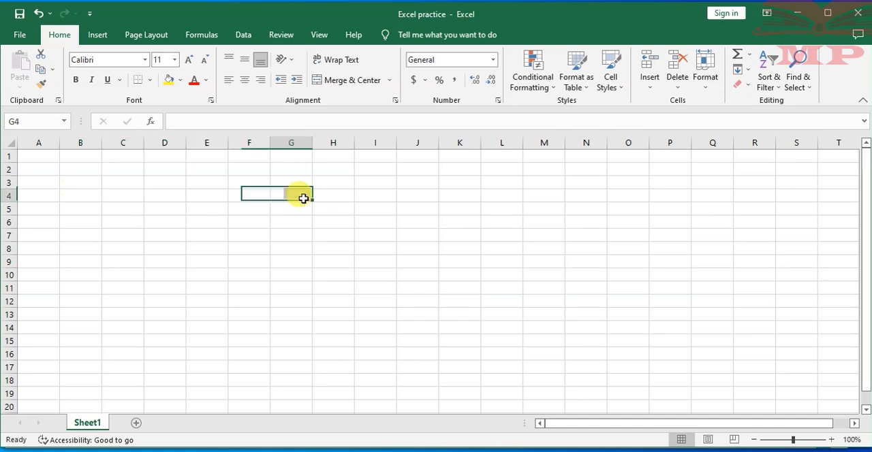
click(84, 170)
drag(83, 170, 366, 323)
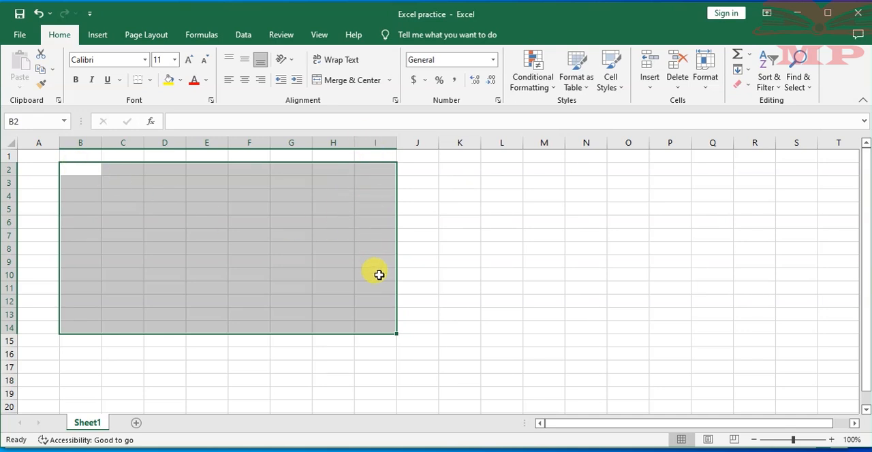
ctrl+click(384, 330)
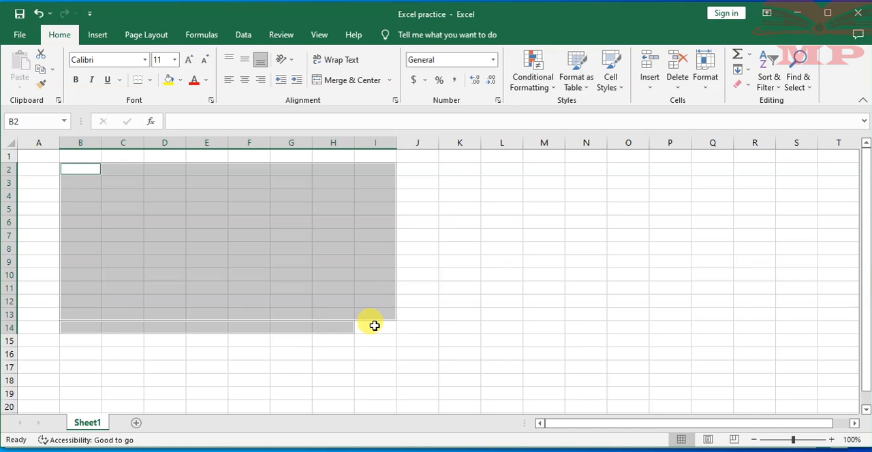
- Select the two-column block B2:C7, then clear the range selection and return to cell B2
click(483, 216)
click(77, 171)
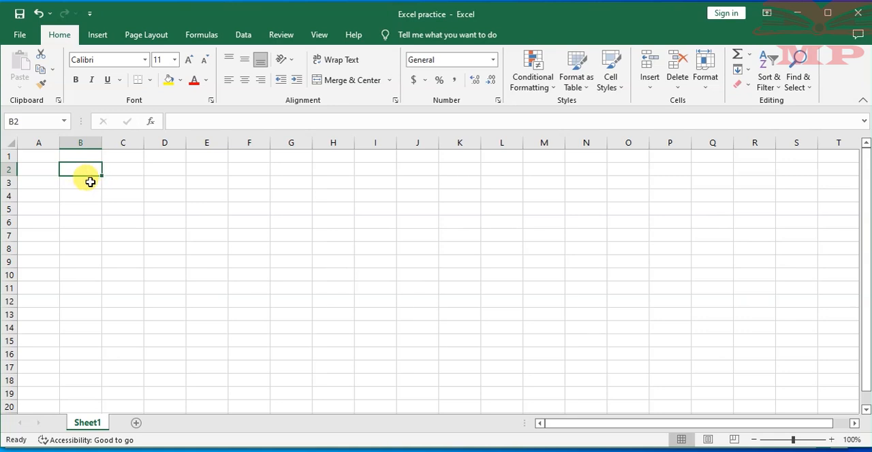
drag(74, 166, 130, 234)
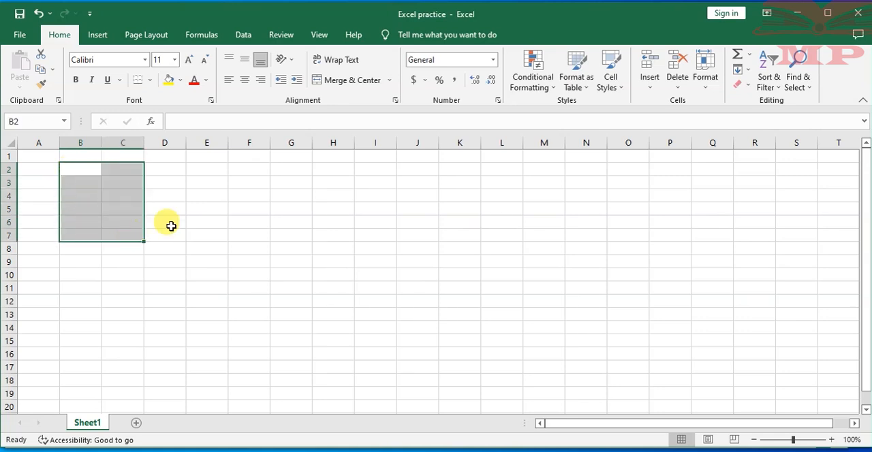
click(199, 212)
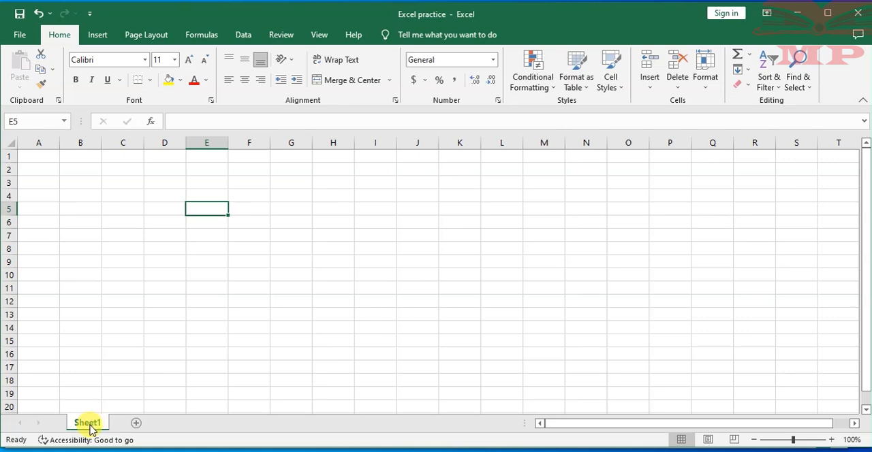
click(86, 169)
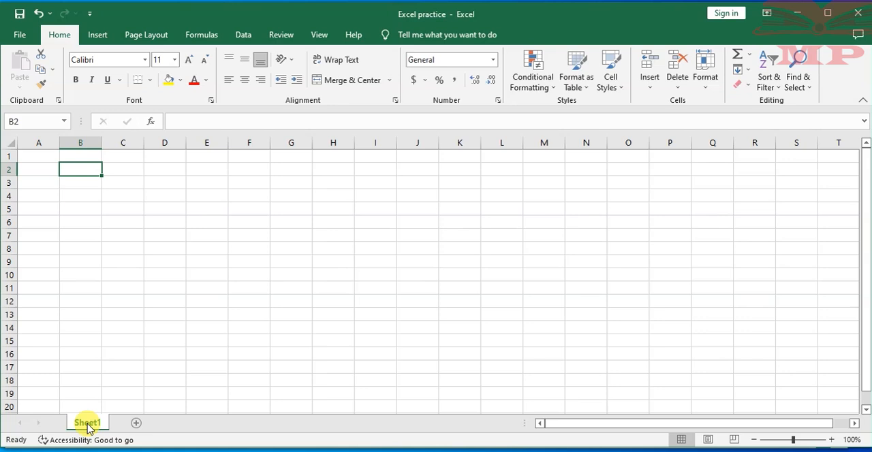
- Add two new worksheets after Sheet1 and dismiss the accessibility tip
click(136, 425)
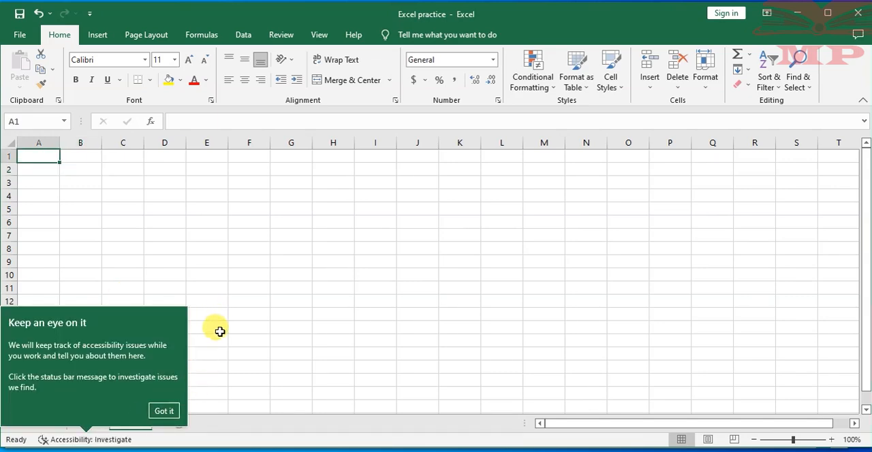
click(164, 413)
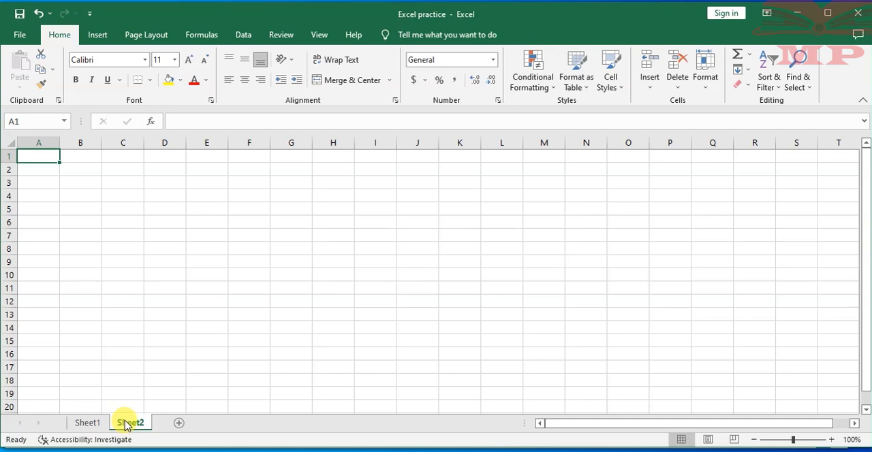
click(179, 423)
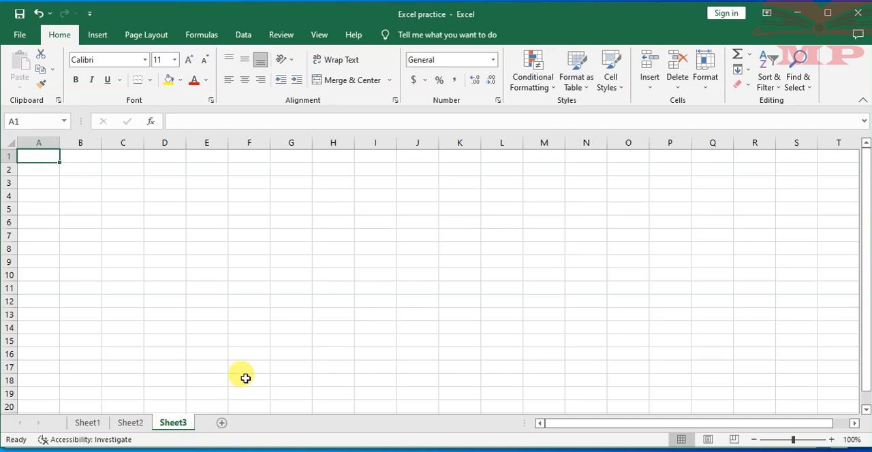
- Switch between Sheet1, Sheet2 and Sheet3 to view each worksheet
click(94, 424)
click(130, 423)
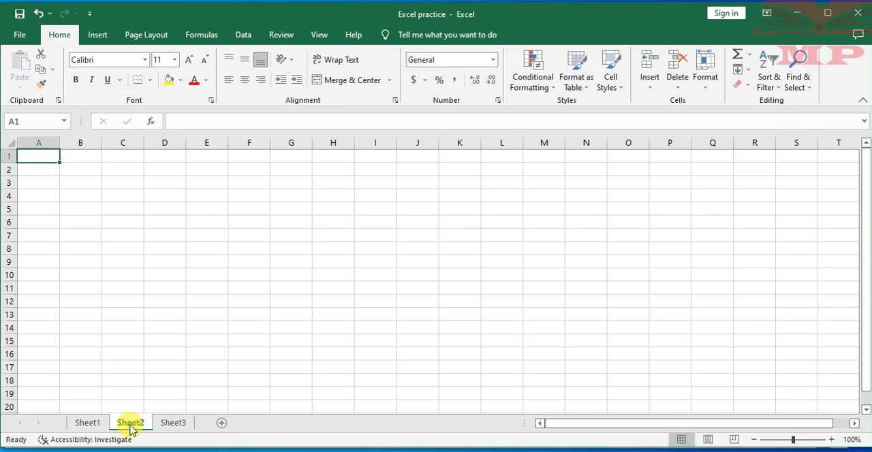
click(178, 423)
click(88, 423)
click(173, 422)
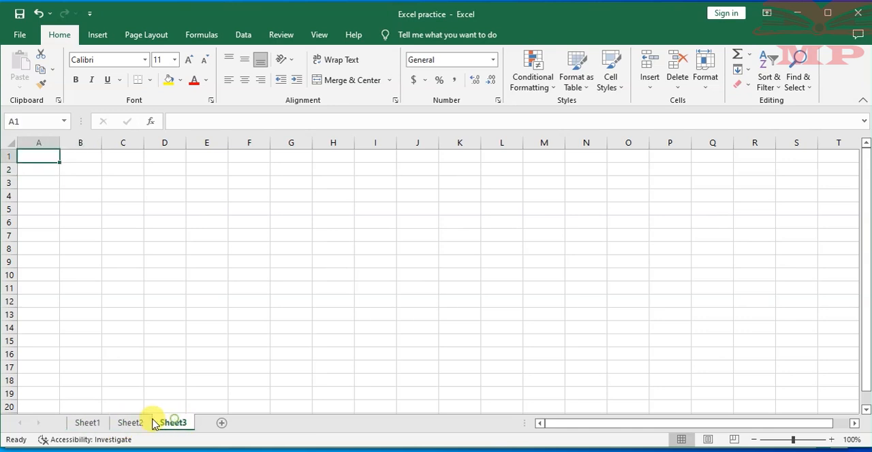
- Enter the heading FINANCIAL ACCOUNTING in cell B2 of Sheet1
click(87, 423)
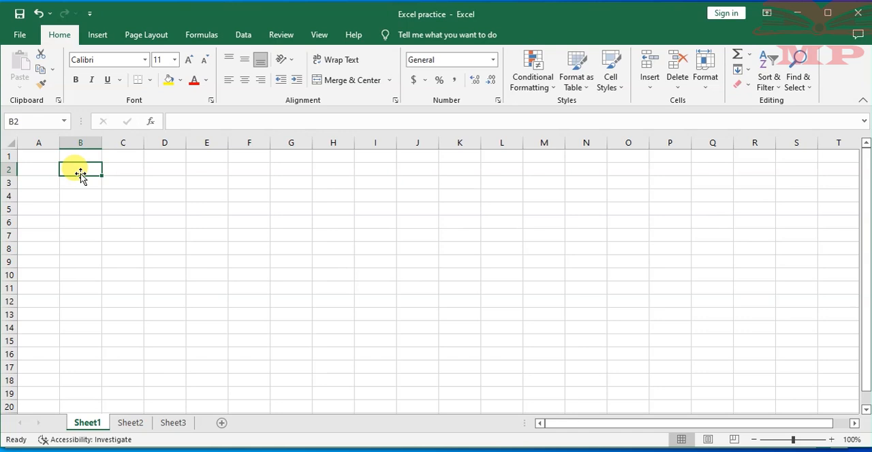
text(FlNANCIAL ACCOUNTING)
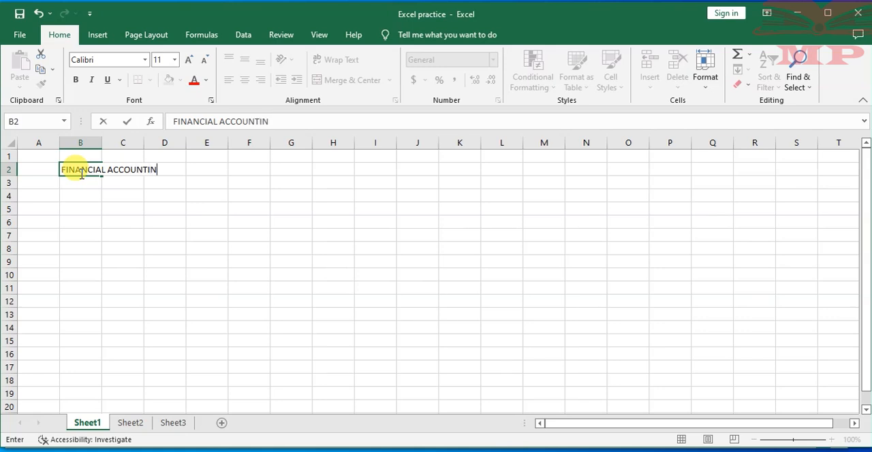
click(161, 221)
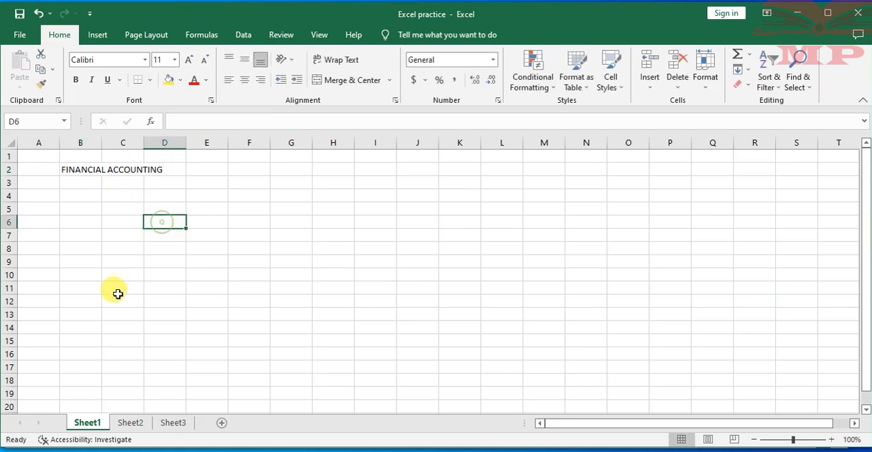
- Enter the heading COST ACCOUNTING in cell B3 of Sheet2
click(131, 425)
click(79, 180)
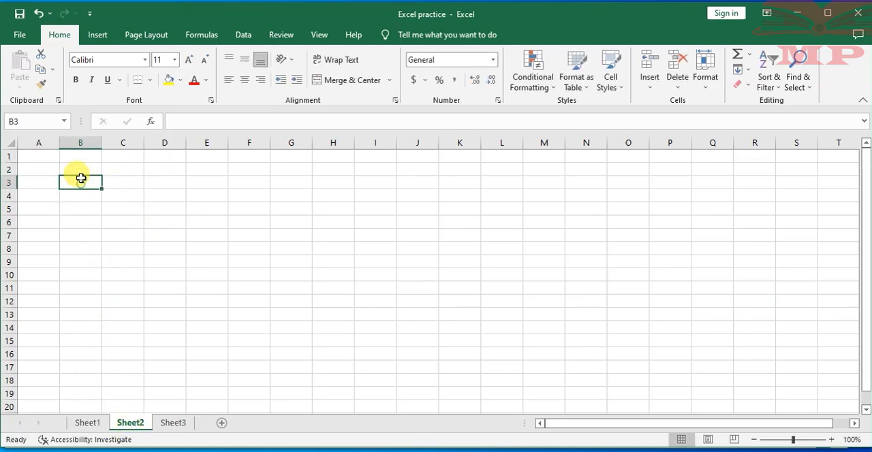
text(COST ACCOUNTING)
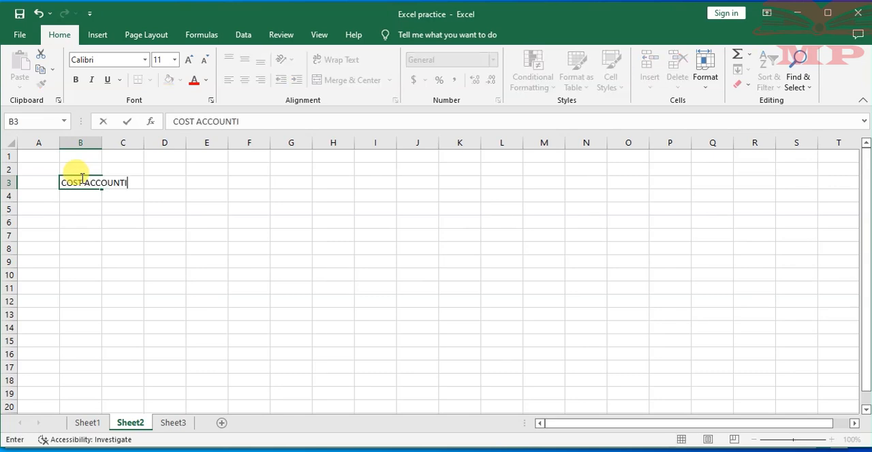
- Enter the heading TAXATION DATA in cell B3 of Sheet3
click(176, 425)
double_click(78, 183)
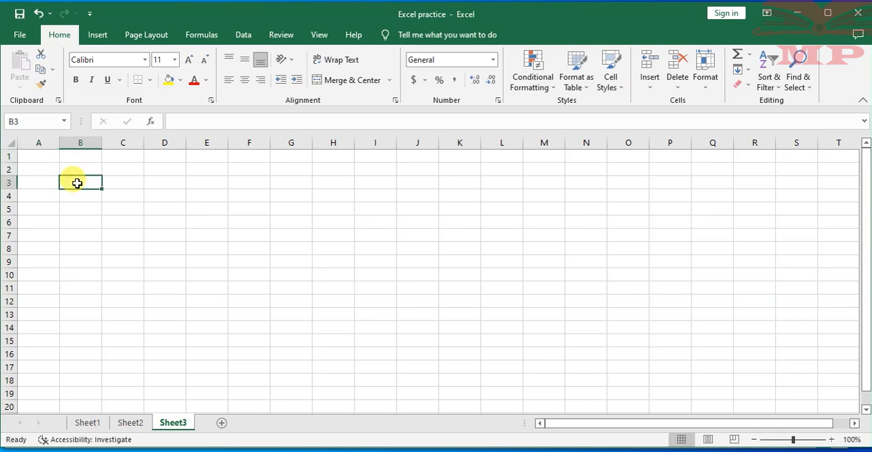
text(TAXATION DATA)
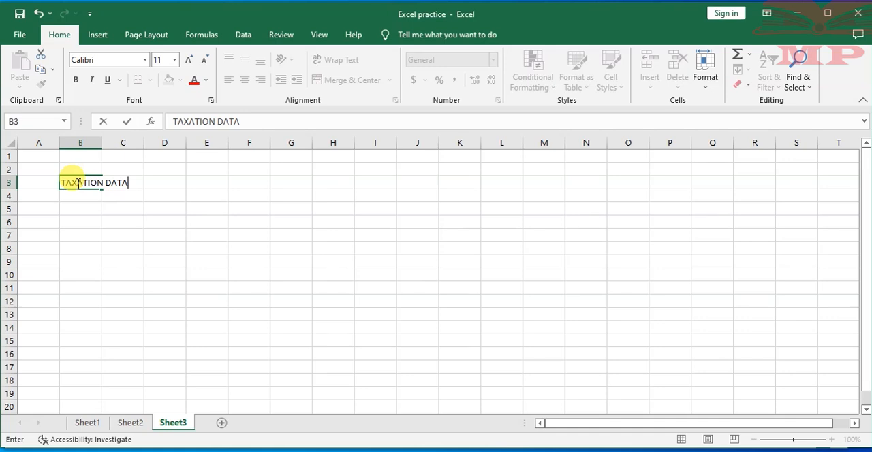
click(121, 219)
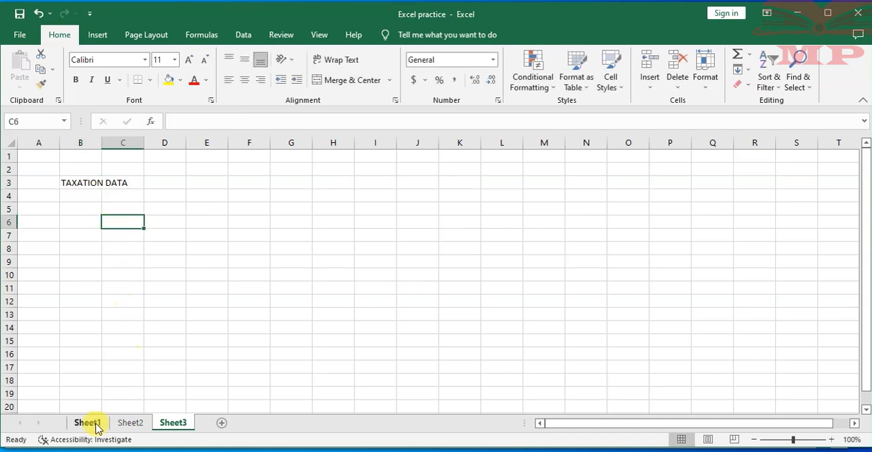
- Switch repeatedly among Sheet1, Sheet2 and Sheet3 to review their headings, finishing on cell B2 of Sheet1
click(129, 423)
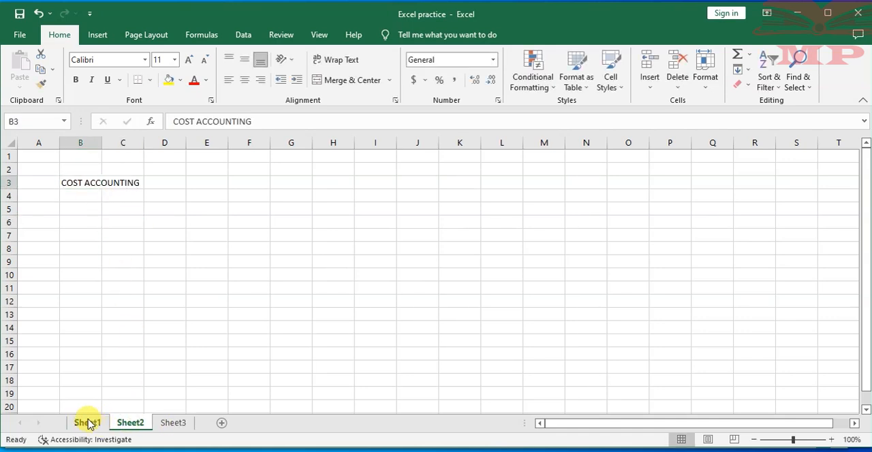
click(86, 424)
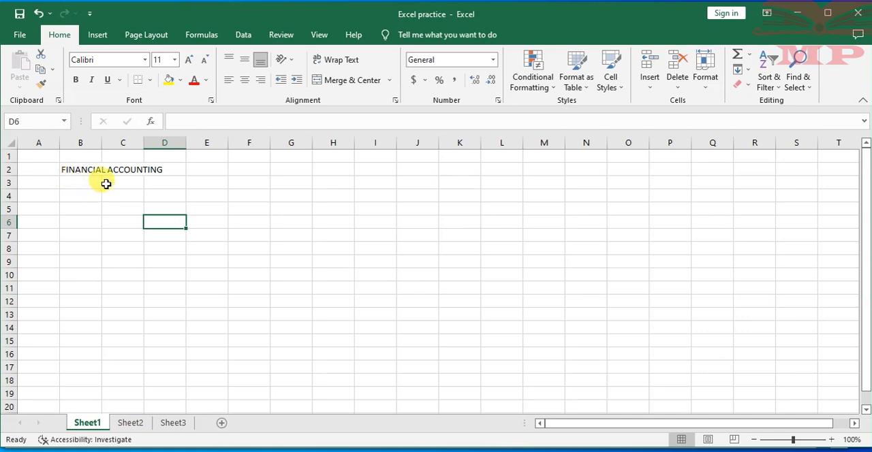
click(131, 423)
click(171, 424)
click(124, 424)
click(86, 423)
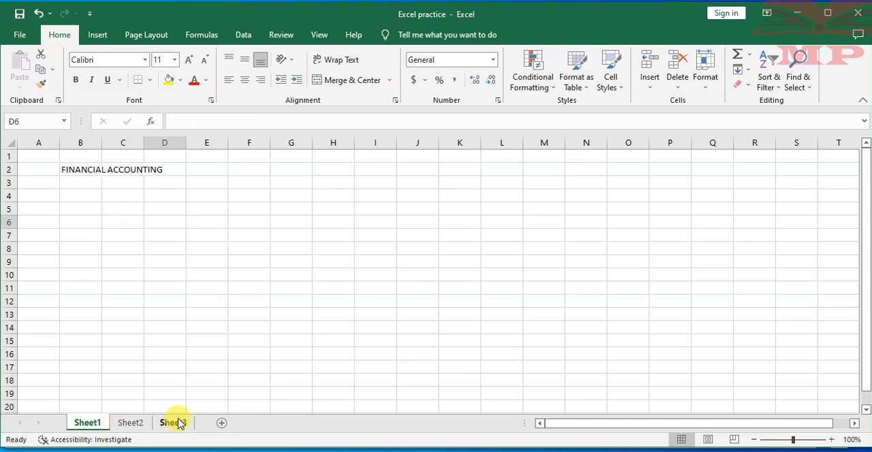
click(171, 424)
click(130, 424)
click(91, 423)
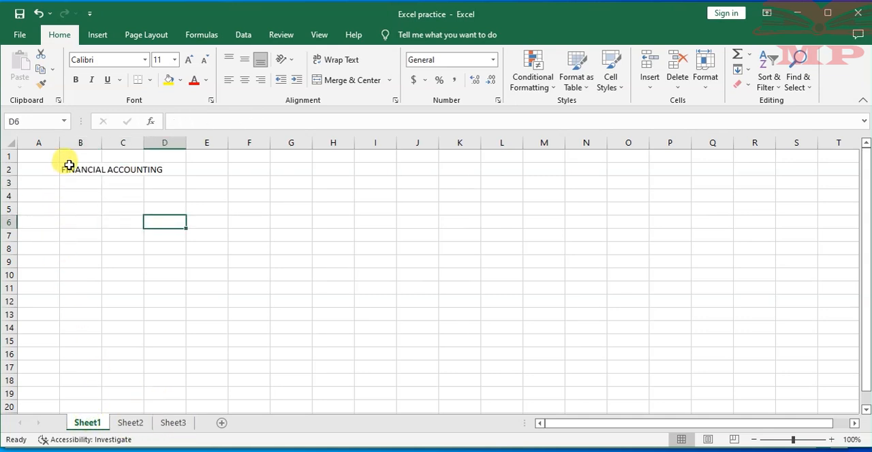
click(88, 172)
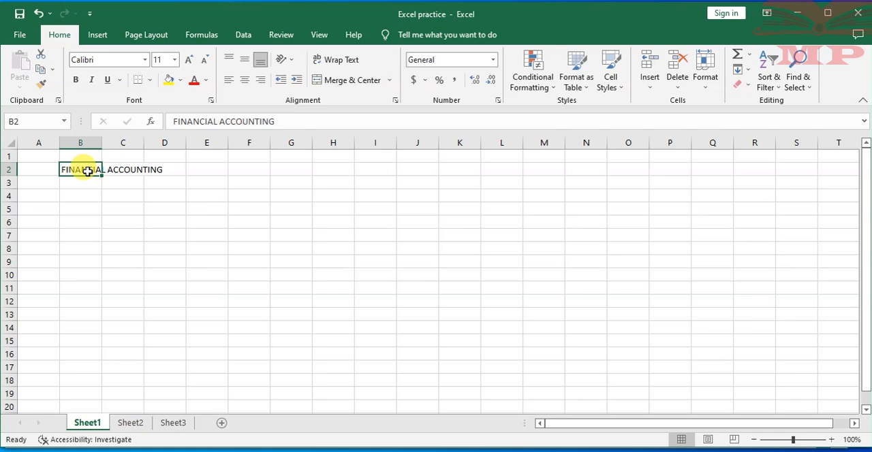
- Insert a new worksheet directly before Sheet3
click(175, 423)
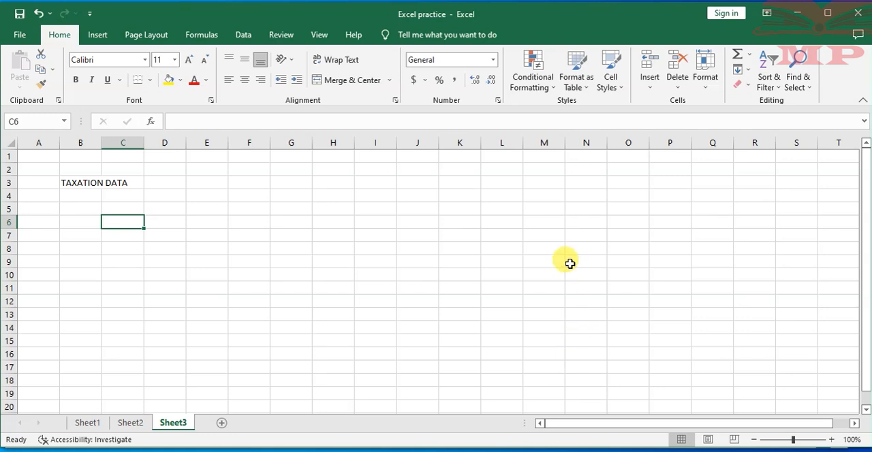
click(650, 89)
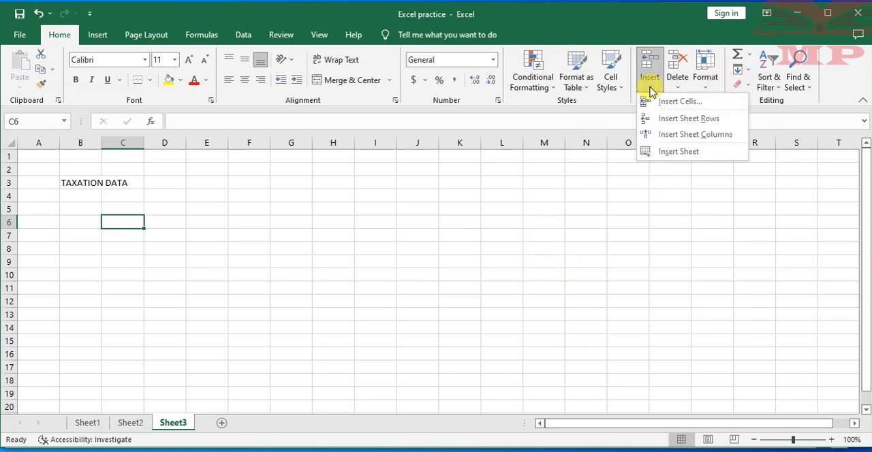
click(606, 254)
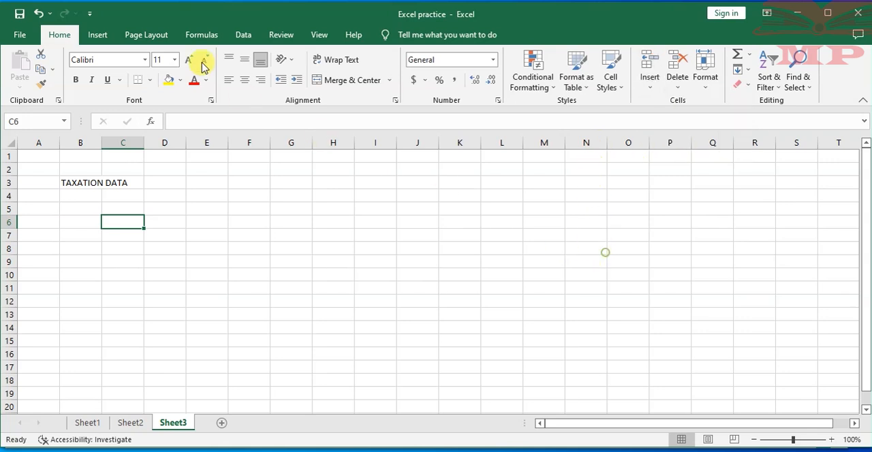
click(653, 88)
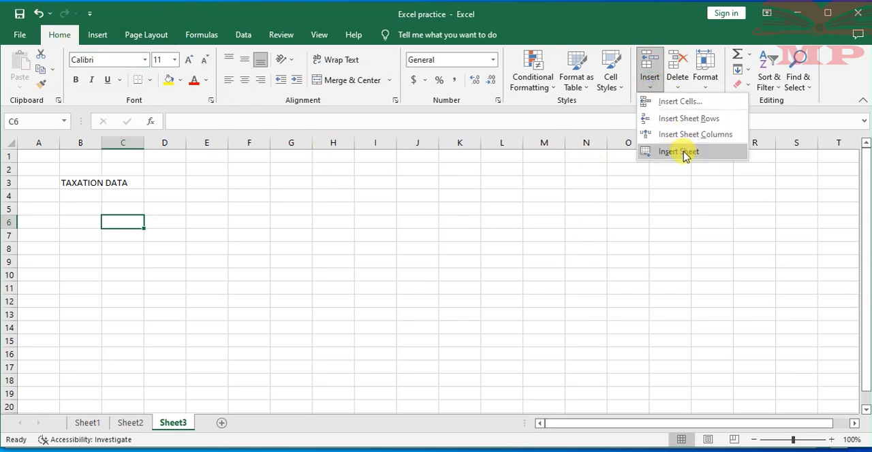
click(684, 153)
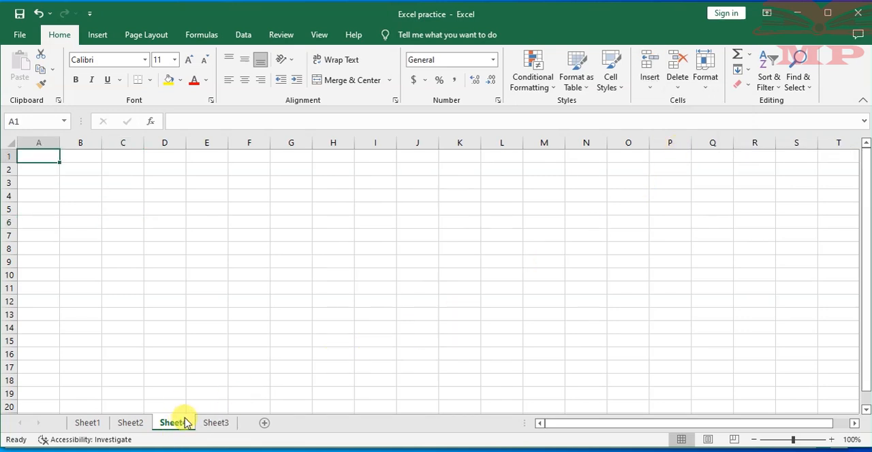
- Insert another new worksheet between Sheet4 and Sheet3, and select cell C2 on it
click(225, 423)
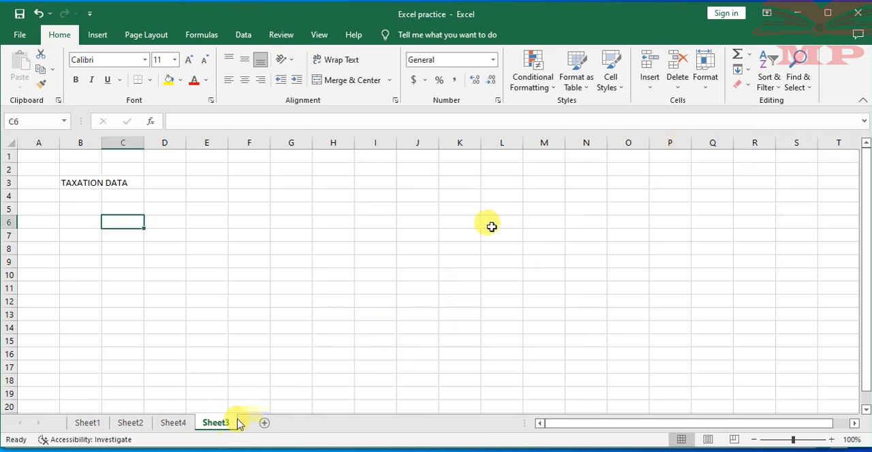
click(652, 92)
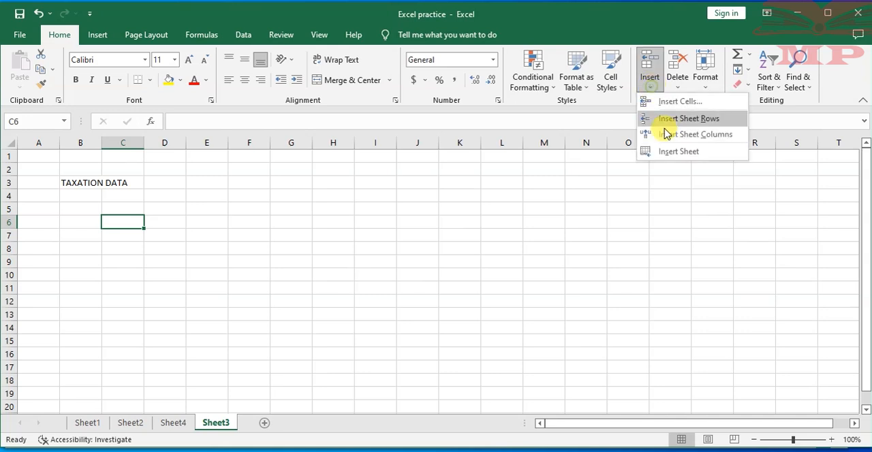
click(675, 150)
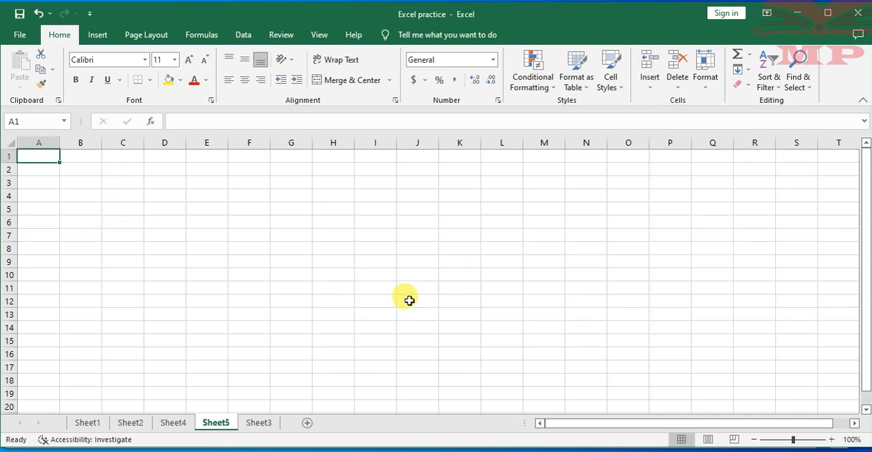
click(250, 351)
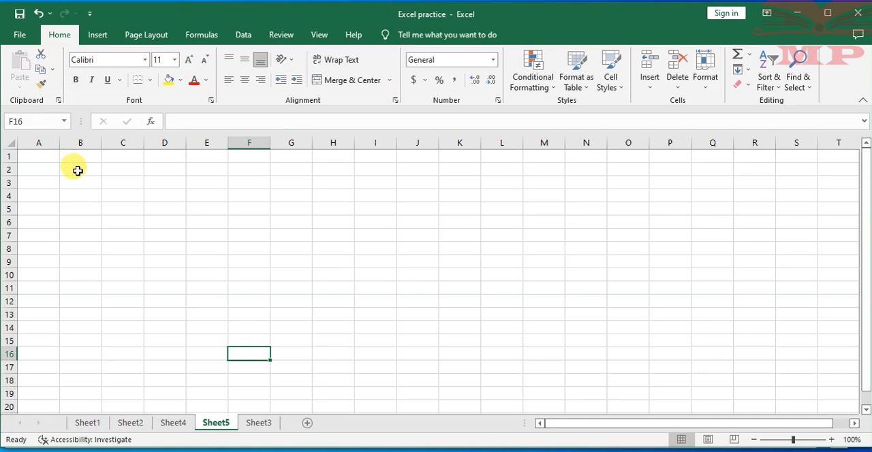
click(119, 170)
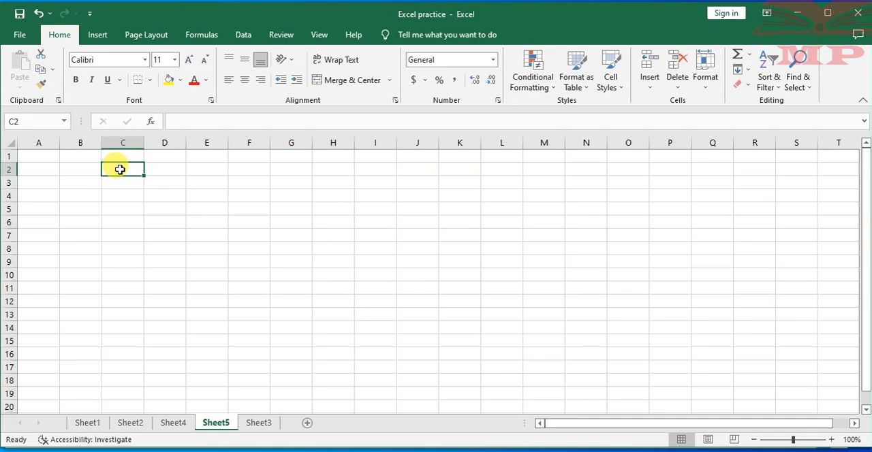
- View all five worksheets in order from Sheet1 to Sheet3, and select the TAXATION DATA heading cell on Sheet3
click(86, 425)
click(128, 425)
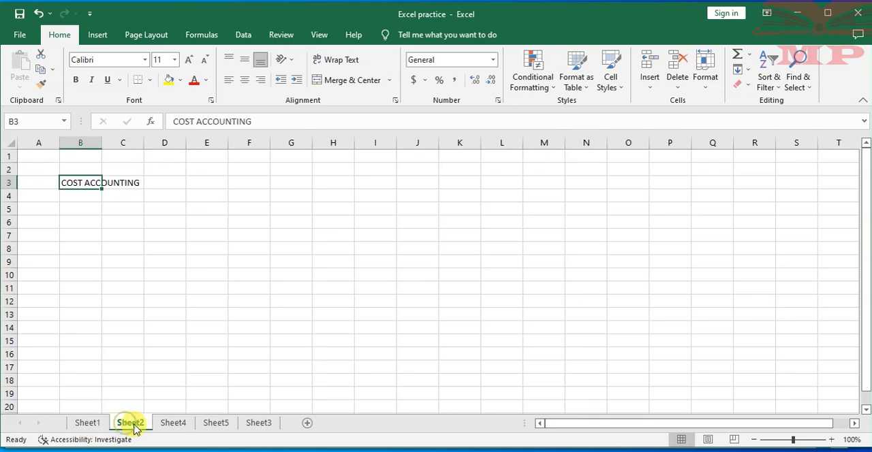
click(169, 425)
click(217, 425)
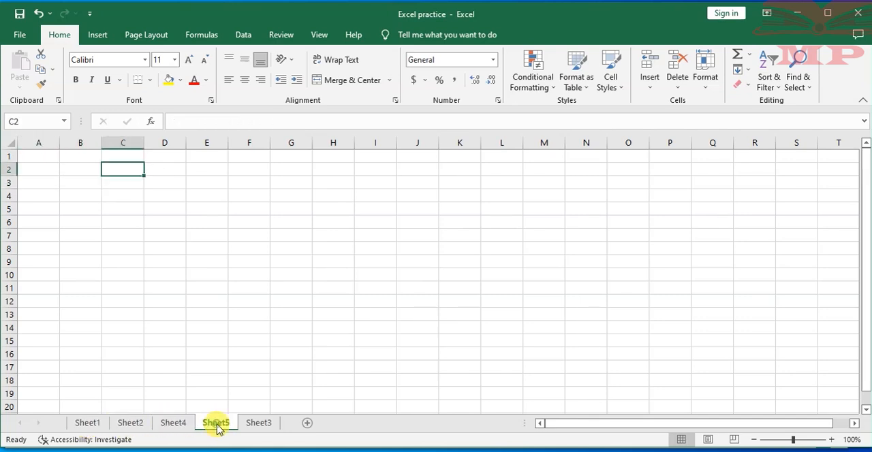
click(258, 424)
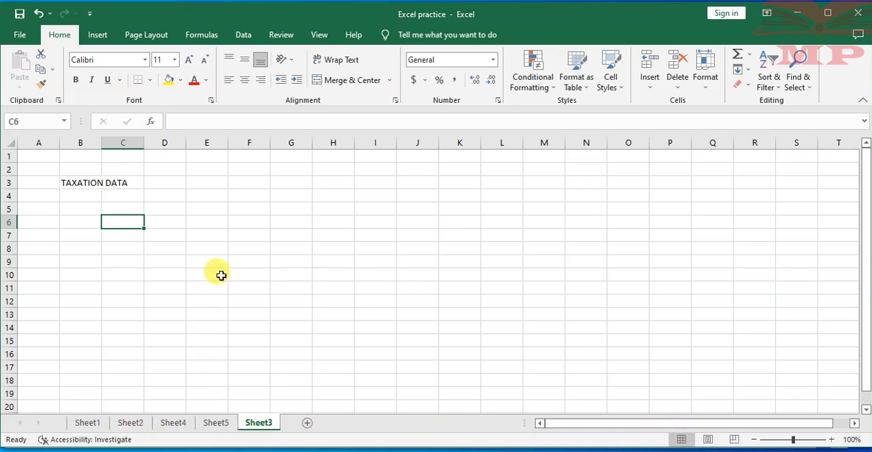
click(79, 180)
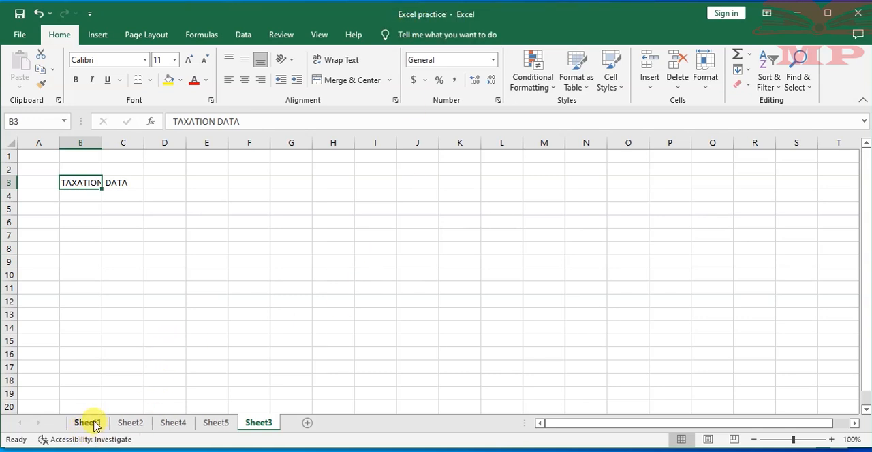
- Go back through Sheet2 to Sheet1 and compare cells B2 and C2 to check which one holds the heading text
click(130, 423)
click(87, 423)
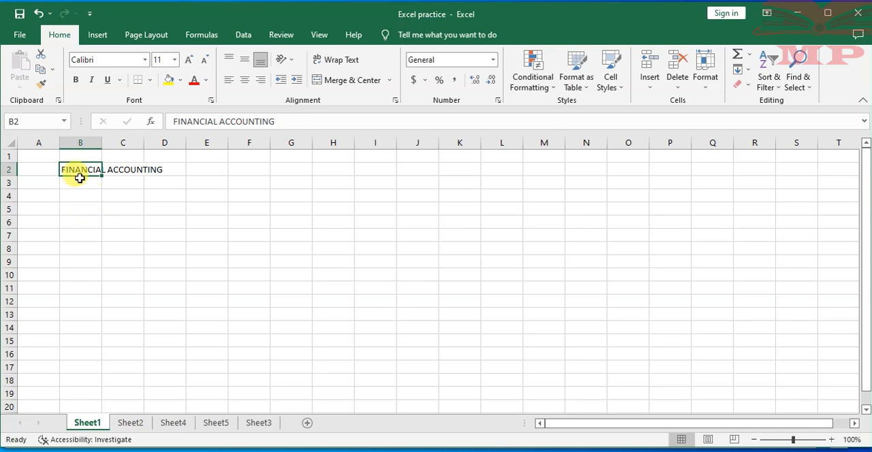
click(128, 169)
click(68, 170)
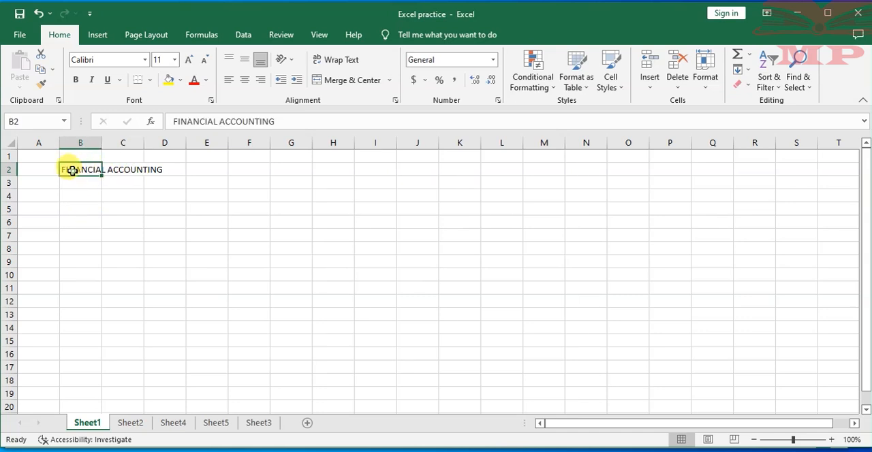
click(130, 170)
click(77, 169)
right_click(87, 423)
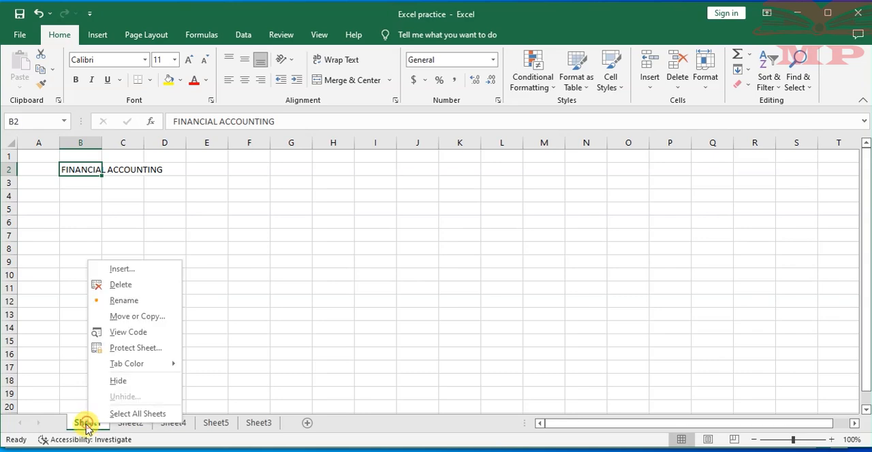
click(123, 301)
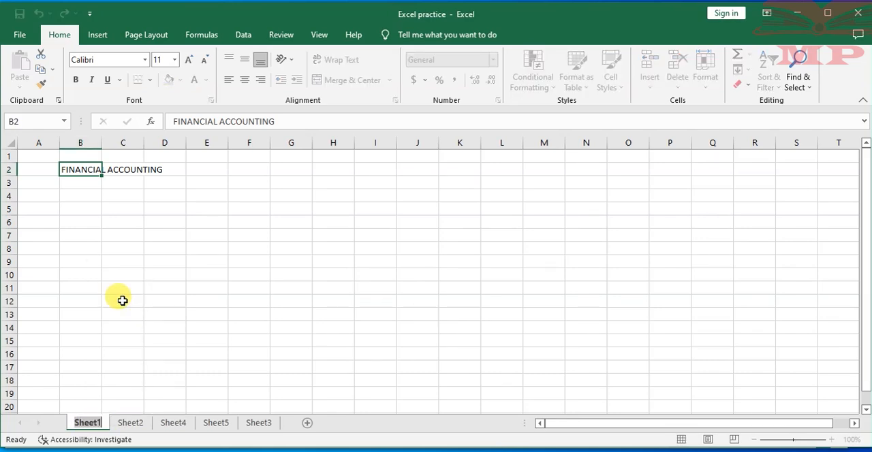
click(157, 294)
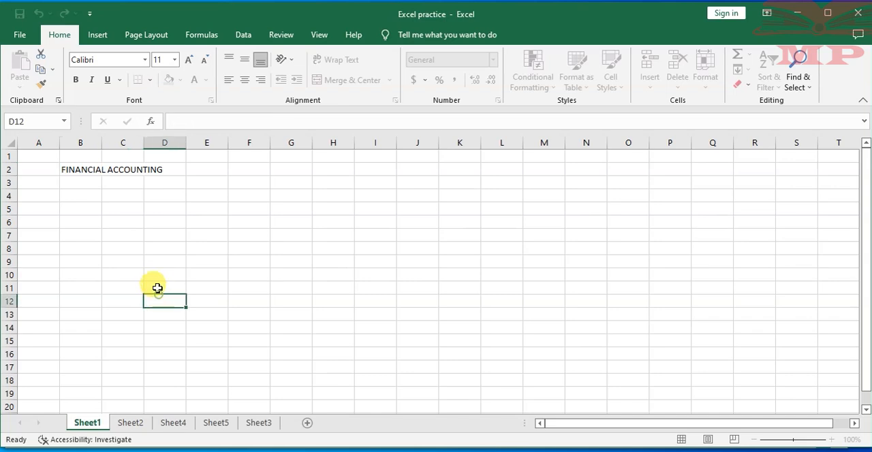
double_click(89, 424)
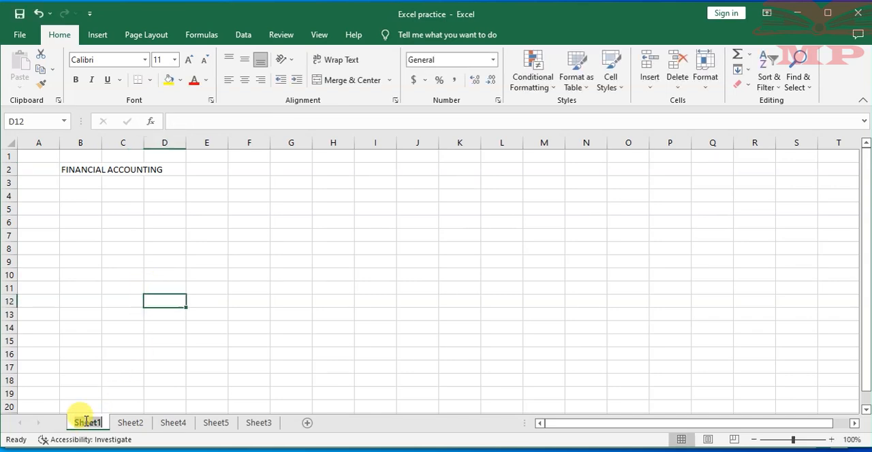
click(80, 273)
- Rename Sheet1 as Jan
double_click(89, 423)
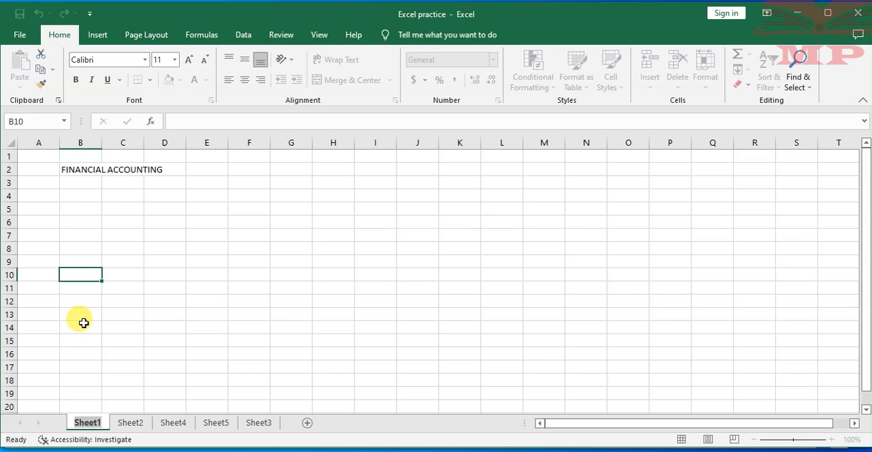
text(jAN)
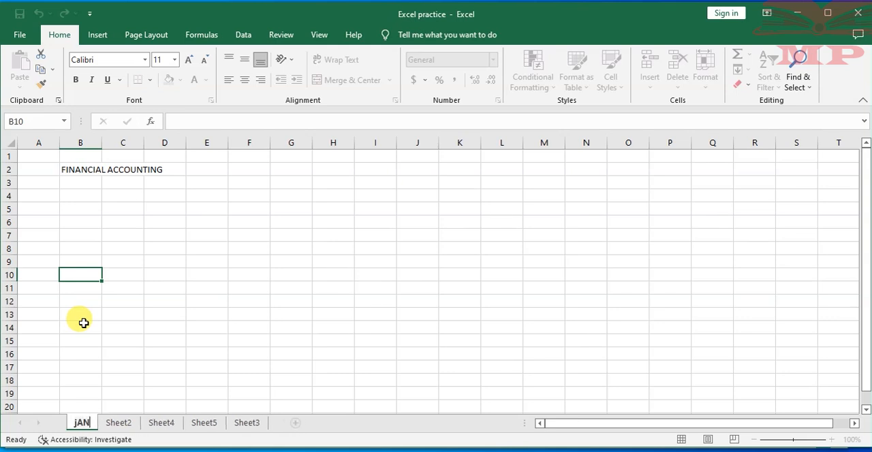
key(BackSpace)
key(BackSpace)
key(BackSpace)
text(Jan)
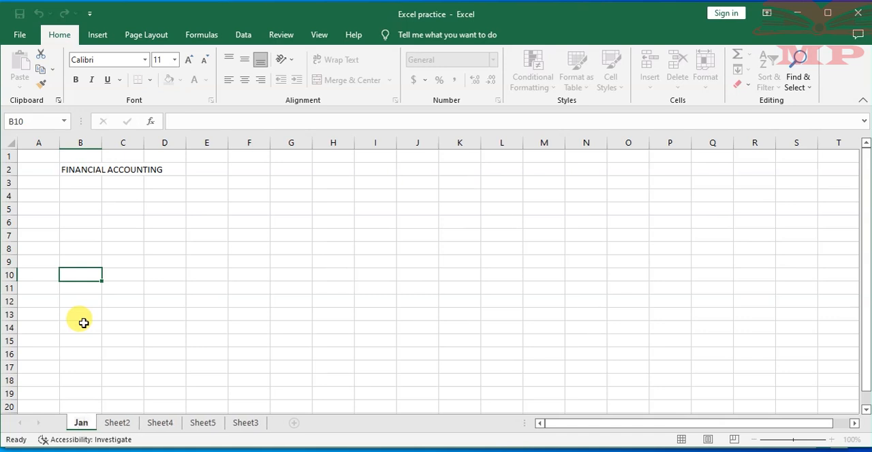
click(126, 325)
right_click(120, 423)
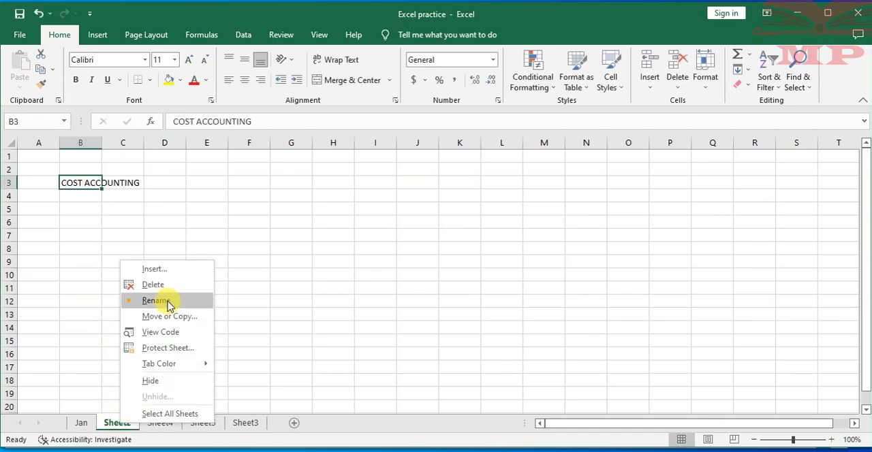
right_click(113, 423)
click(269, 288)
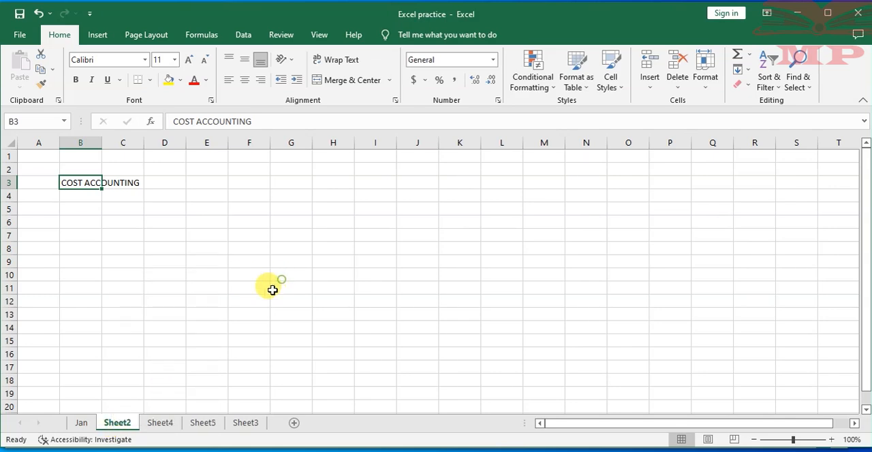
right_click(112, 424)
click(96, 396)
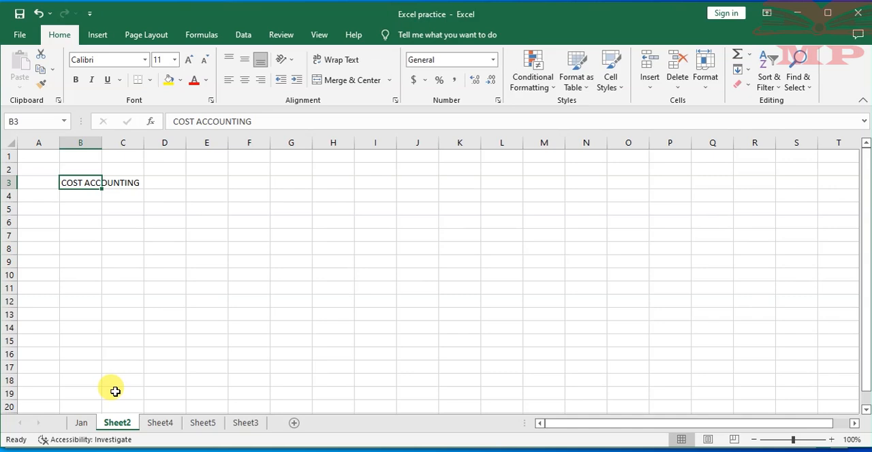
click(115, 391)
right_click(116, 394)
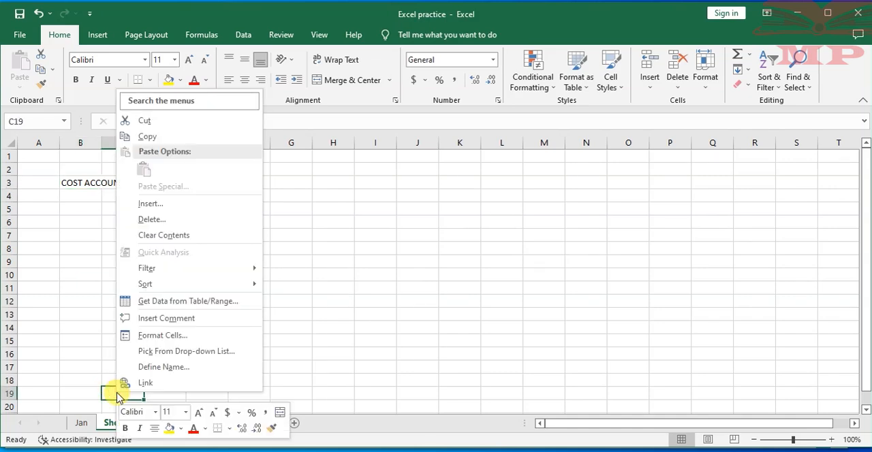
click(371, 293)
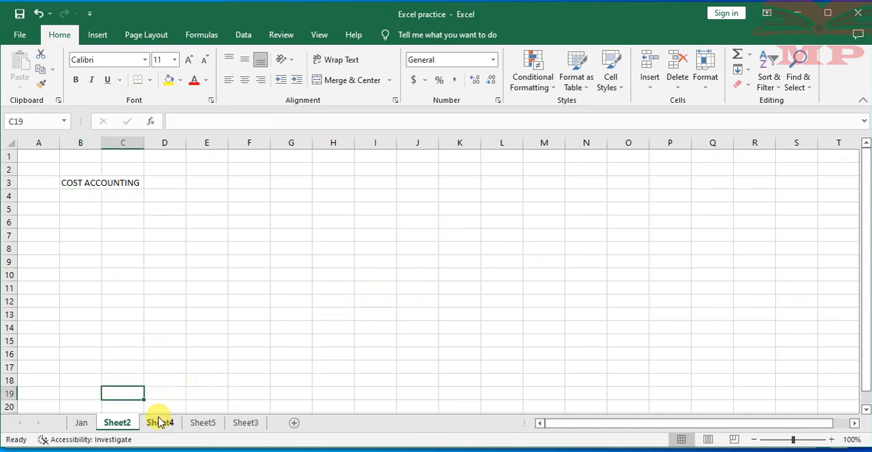
- Rename Sheet2, which holds the COST ACCOUNTING heading, as Feb
right_click(117, 424)
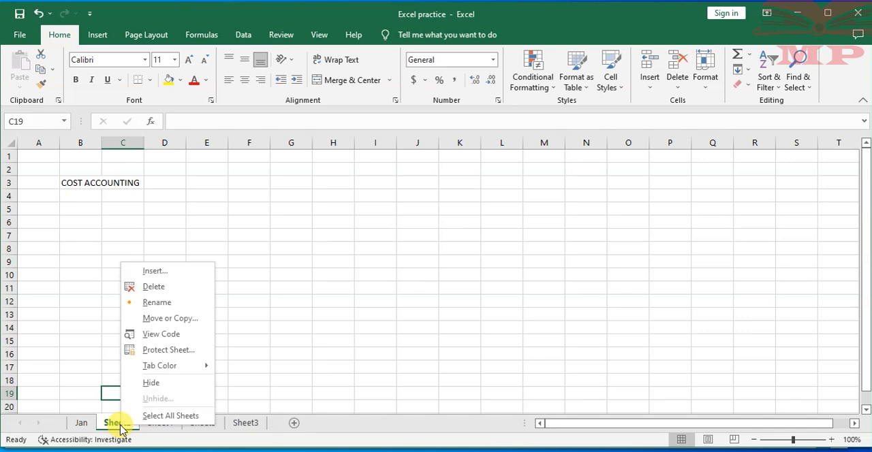
click(158, 303)
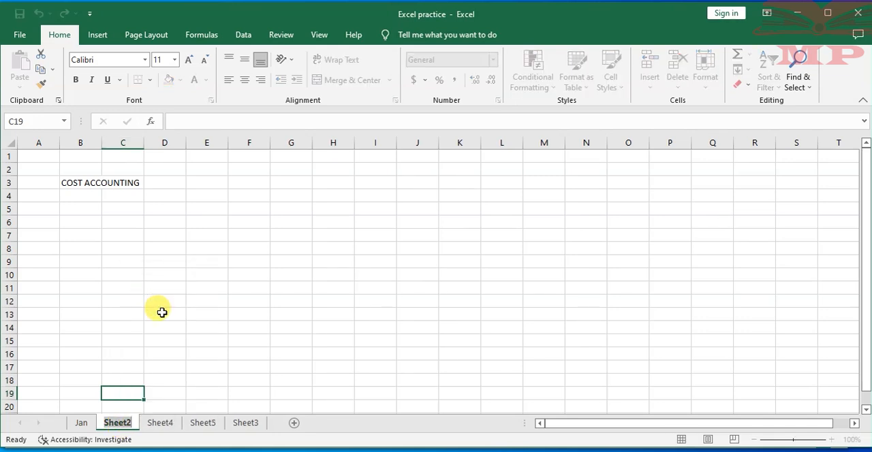
text(Feb)
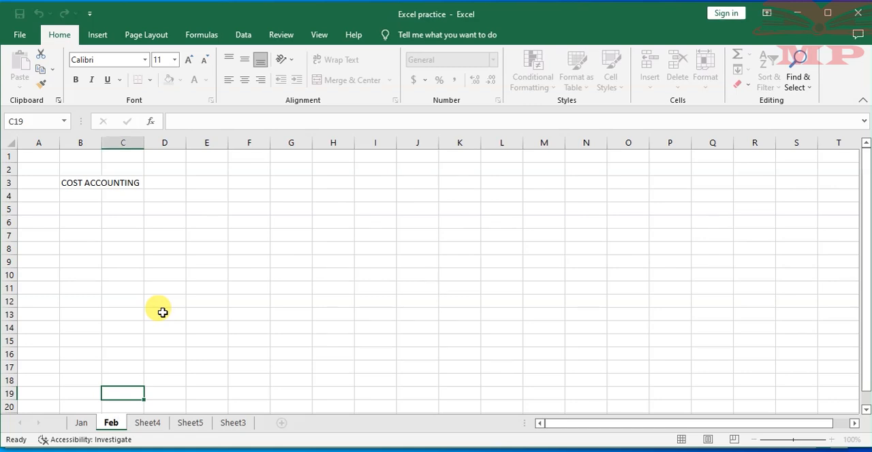
click(162, 313)
- Rename Sheet4 as Mar
right_click(150, 425)
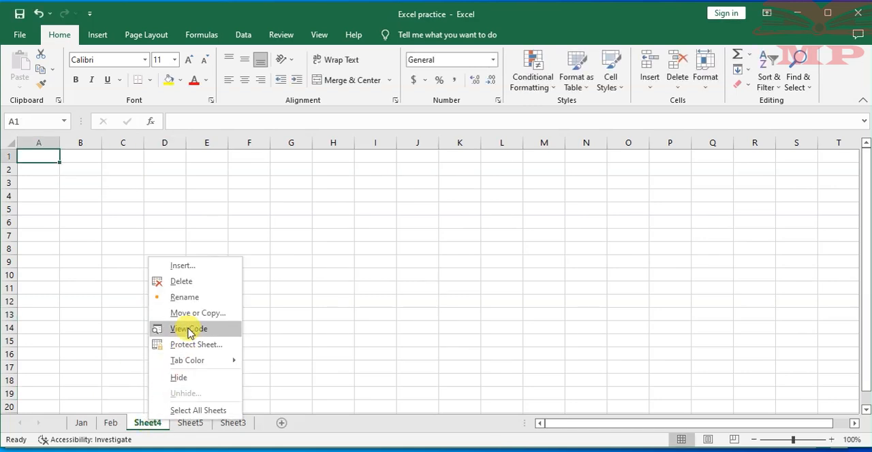
click(193, 301)
text(Mar)
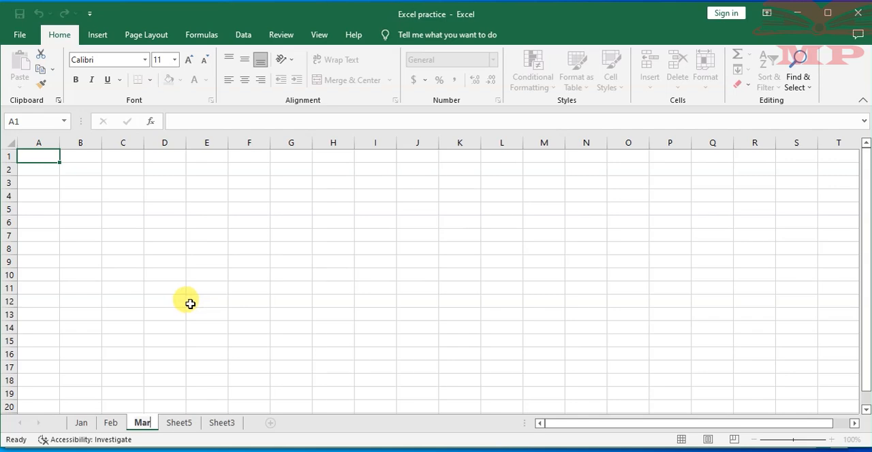
- Rename Sheet5 as Apr
click(183, 425)
right_click(183, 426)
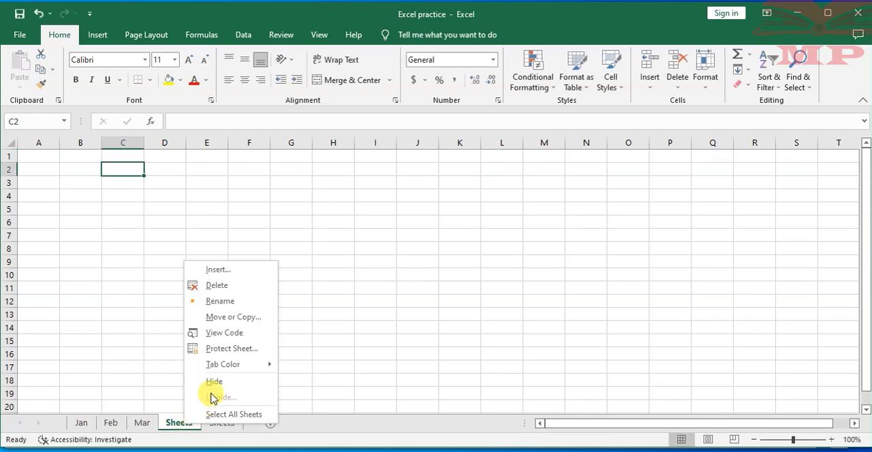
click(221, 302)
text(Apr)
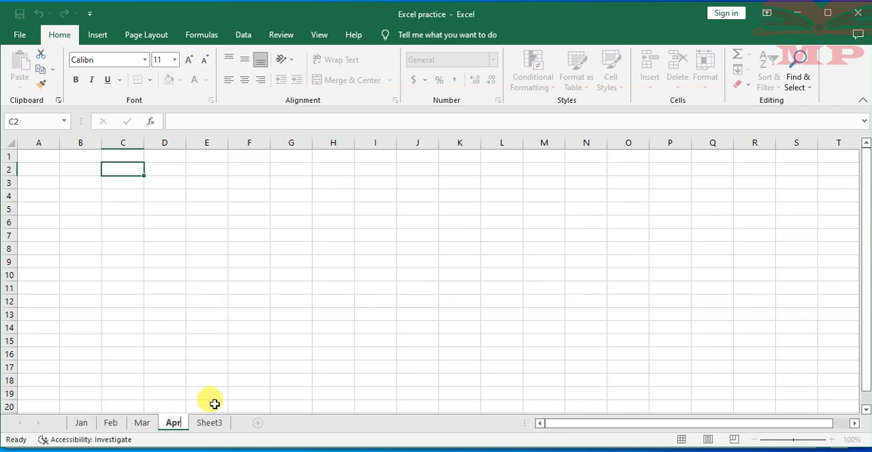
- Rename Sheet3, which holds the TAXATION DATA heading, as May
right_click(208, 423)
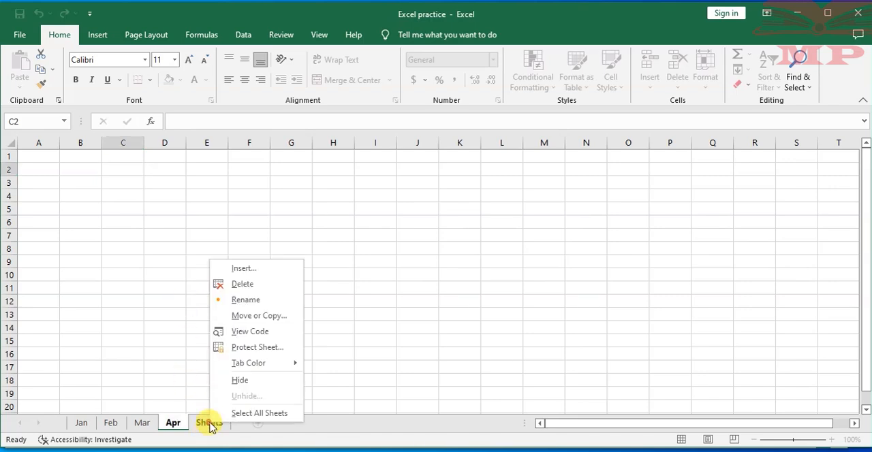
click(240, 301)
text(May)
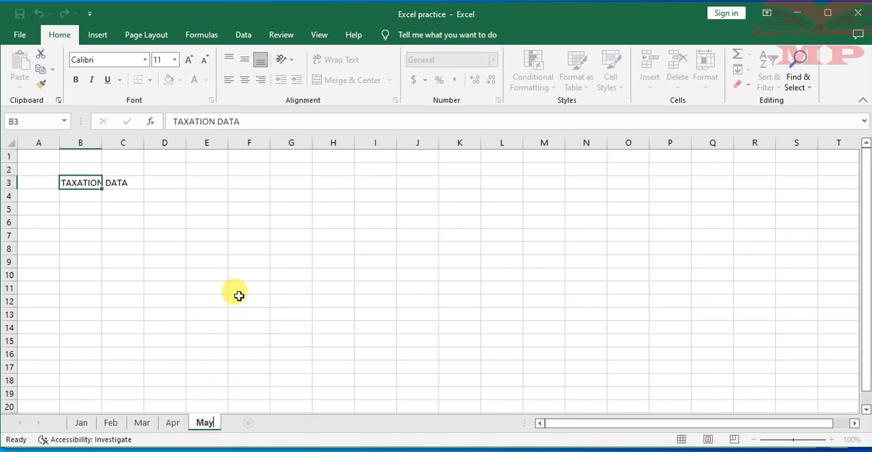
click(238, 295)
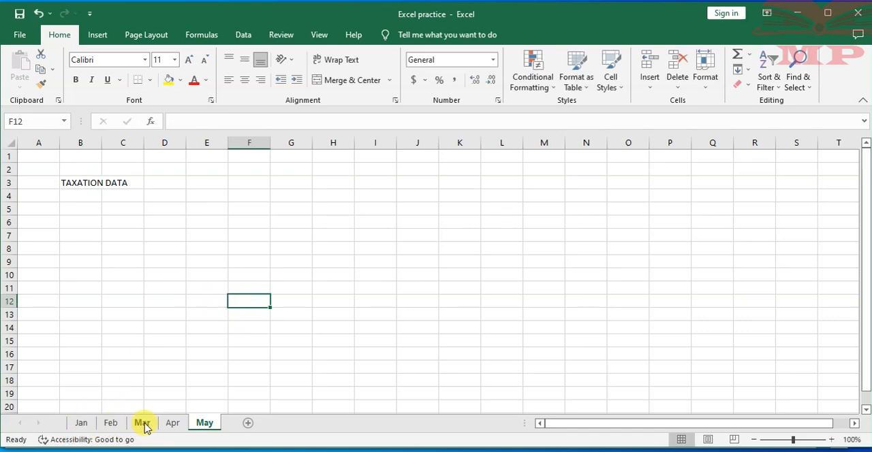
- Add a new worksheet after May and name it "Jun," with a trailing comma
click(248, 425)
right_click(249, 425)
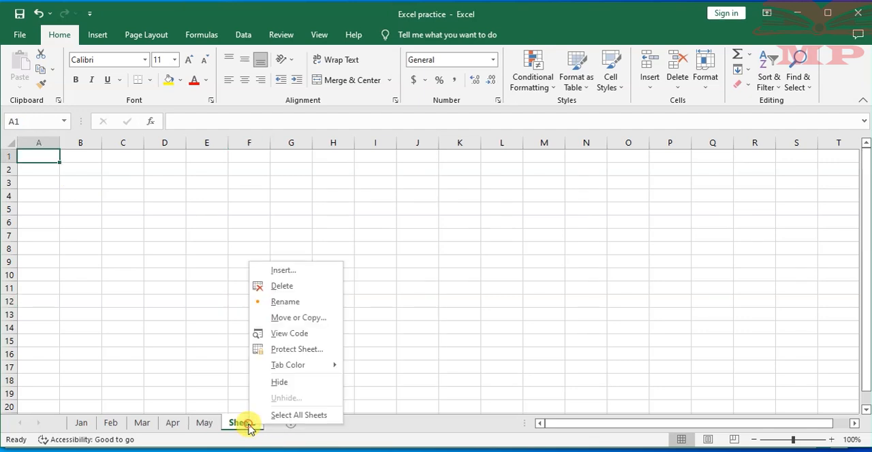
click(283, 303)
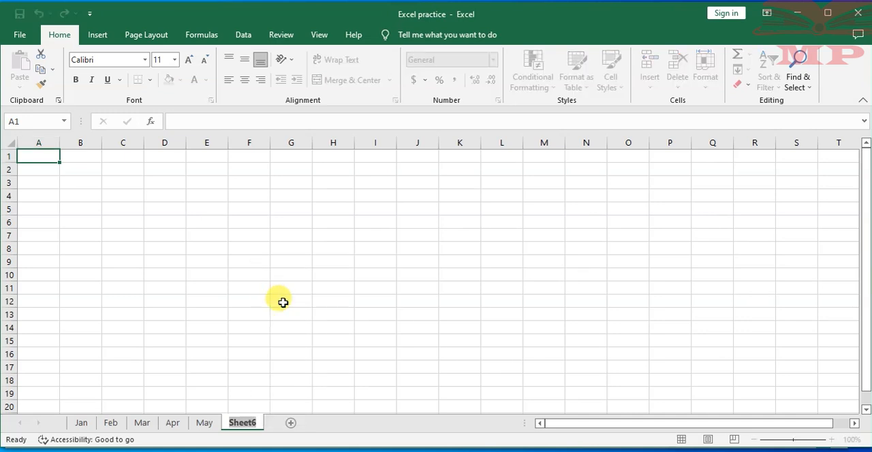
text(Jun,)
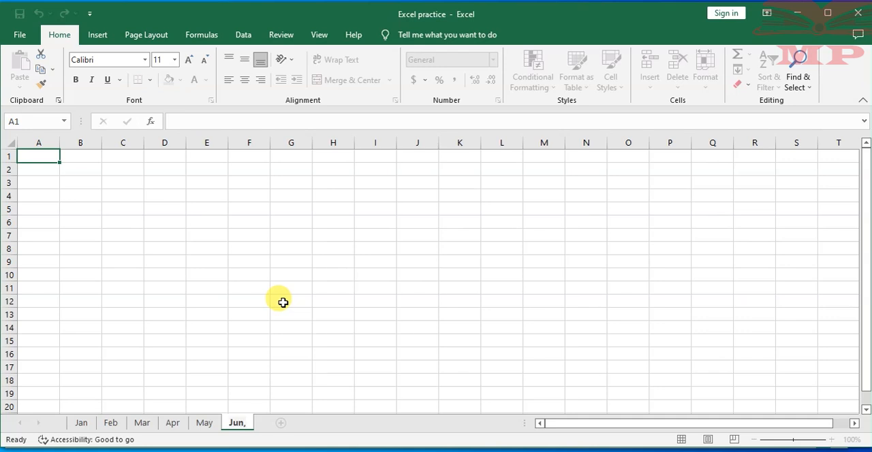
click(283, 303)
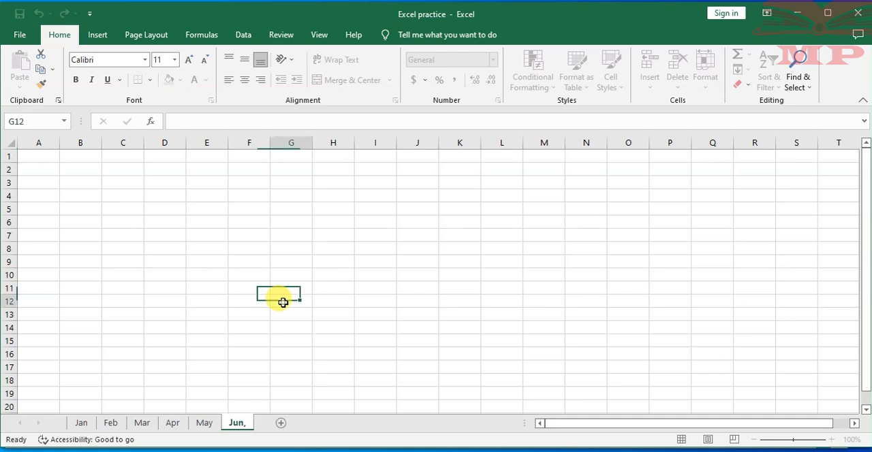
right_click(234, 424)
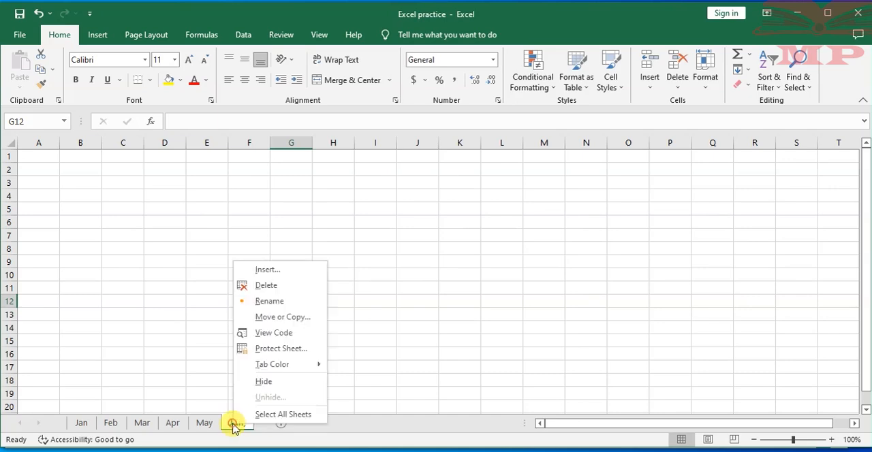
click(267, 302)
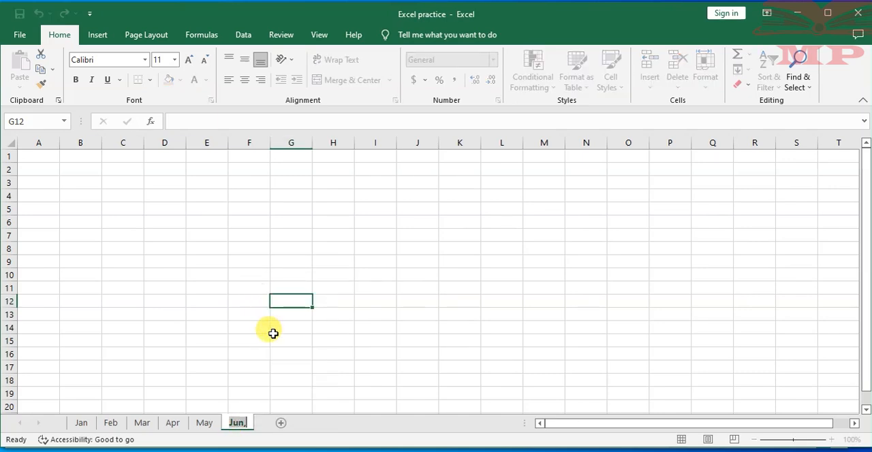
key(Return)
- Correct the last worksheet's name to Jun, without the comma, and select cell D14 on it
right_click(240, 423)
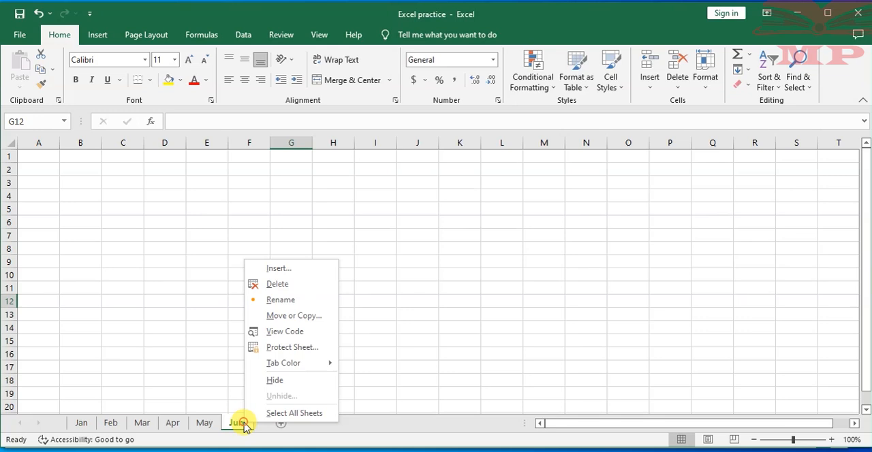
click(286, 302)
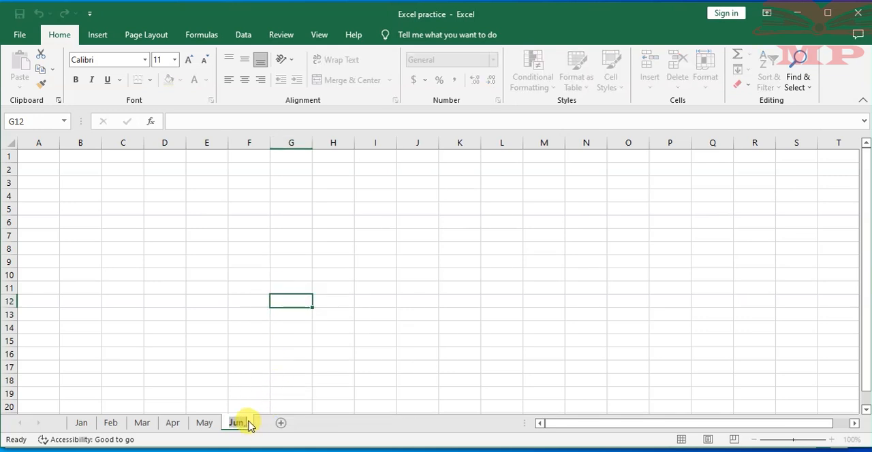
key(BackSpace)
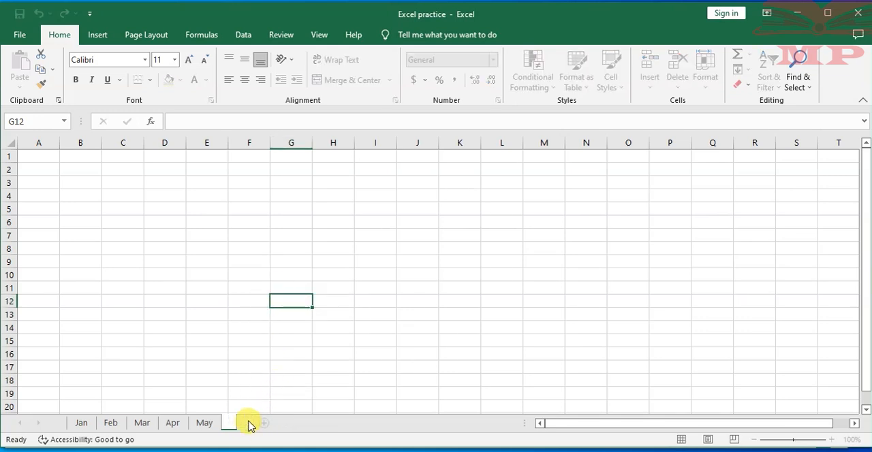
text(June)
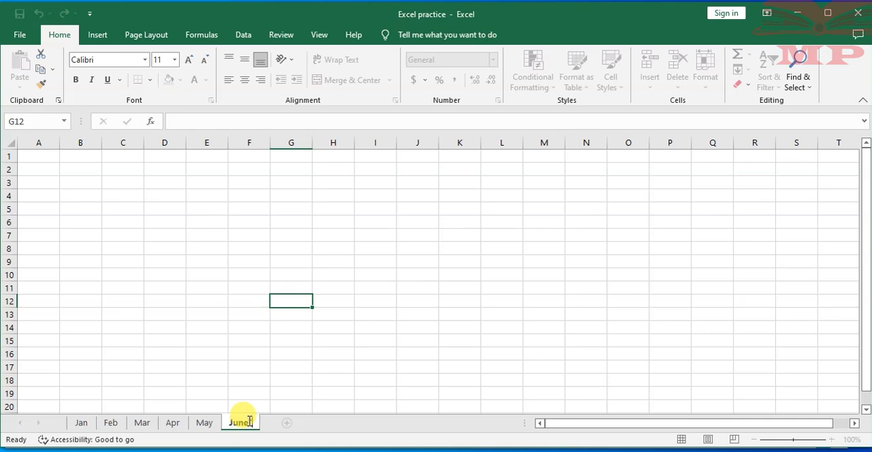
key(BackSpace)
key(BackSpace)
key(BackSpace)
key(BackSpace)
key(BackSpace)
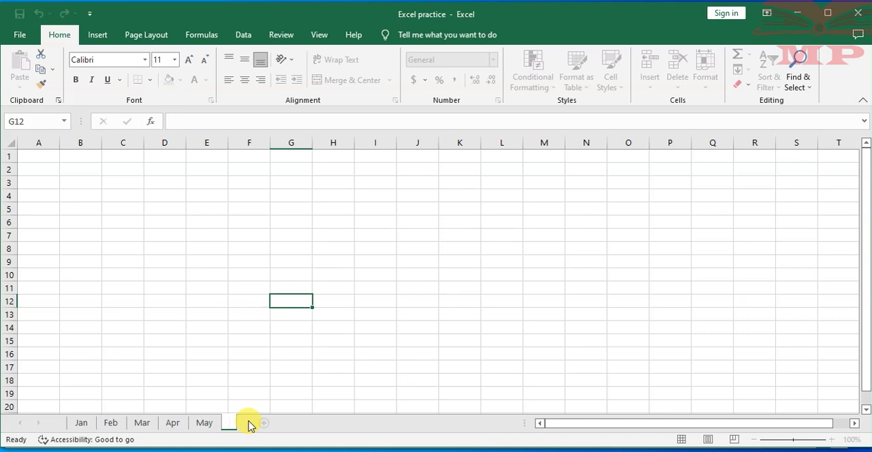
text(Jun)
click(191, 313)
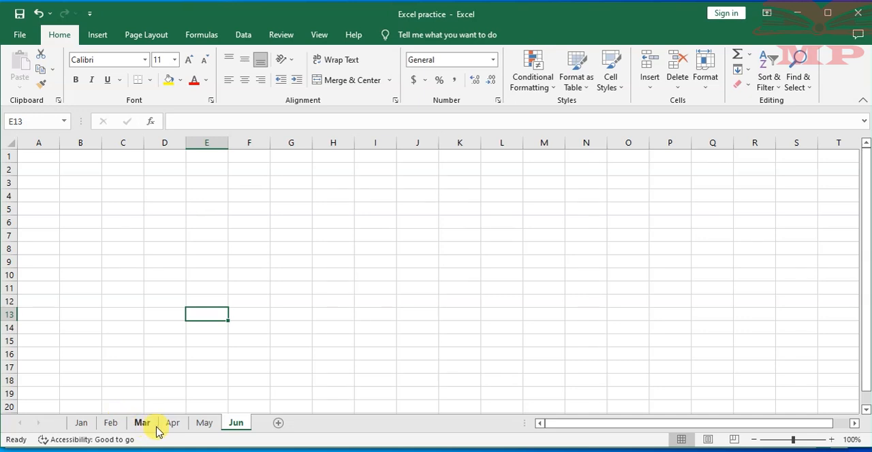
click(158, 329)
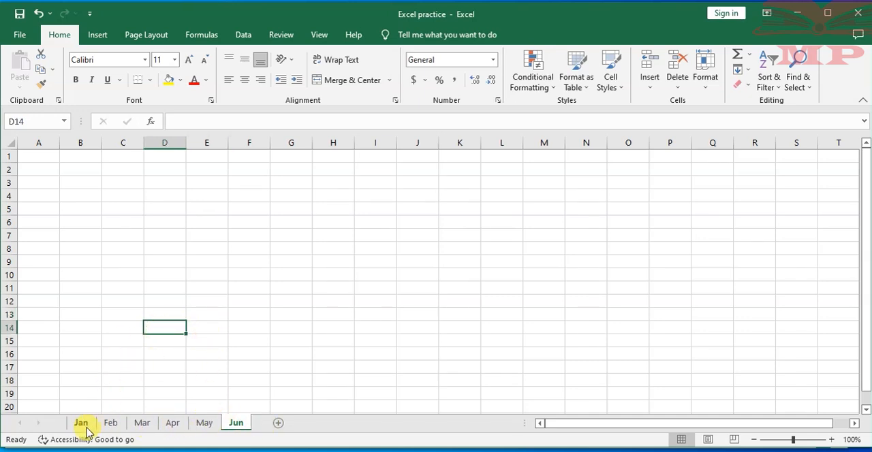
- View the renamed worksheets in order from Feb to Jun, and compare the first sheet, Jan, with the last sheet, Jun
click(118, 424)
click(142, 423)
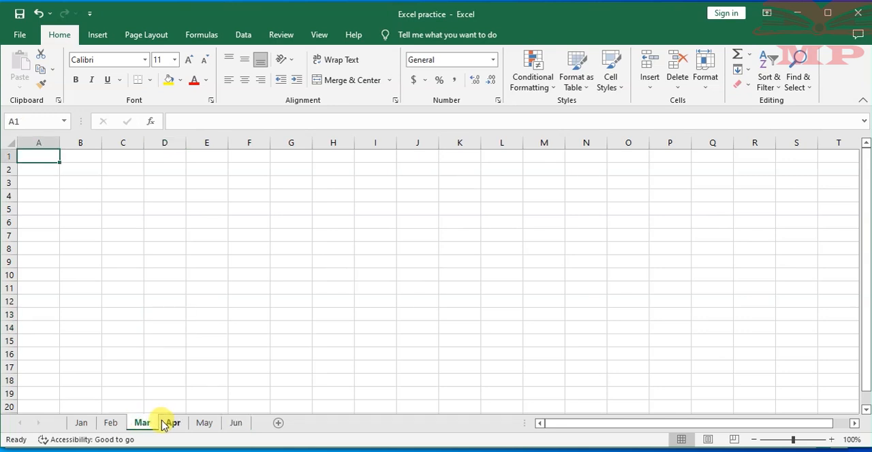
click(173, 423)
click(204, 423)
click(235, 423)
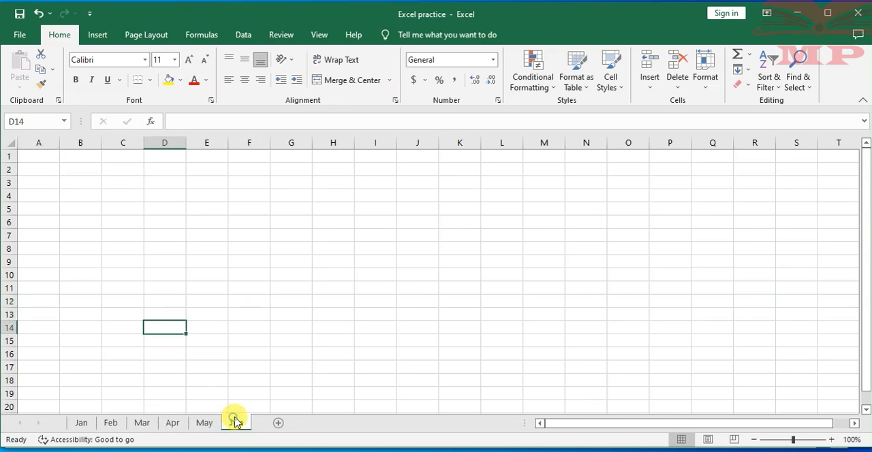
click(81, 423)
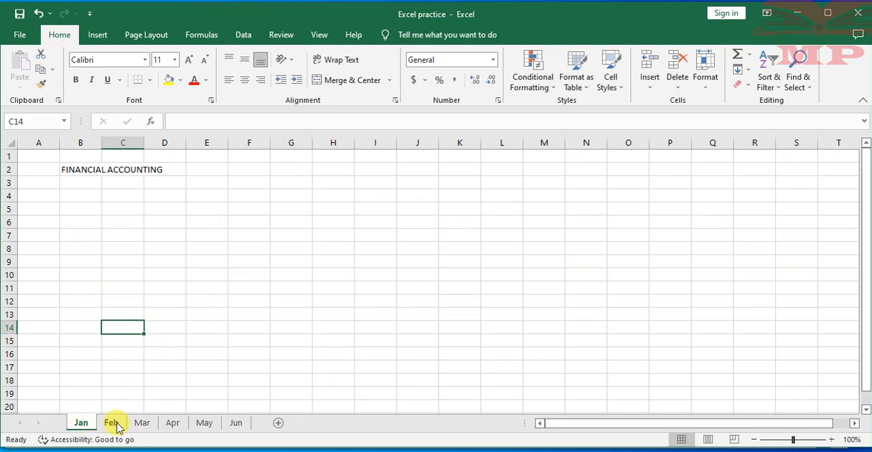
click(235, 424)
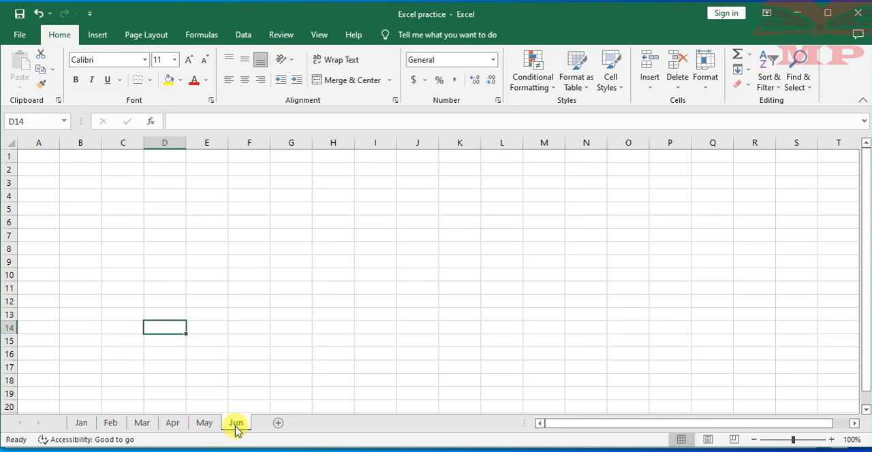
- Delete the last two worksheets, Jun and May, including May's TAXATION DATA heading
right_click(235, 428)
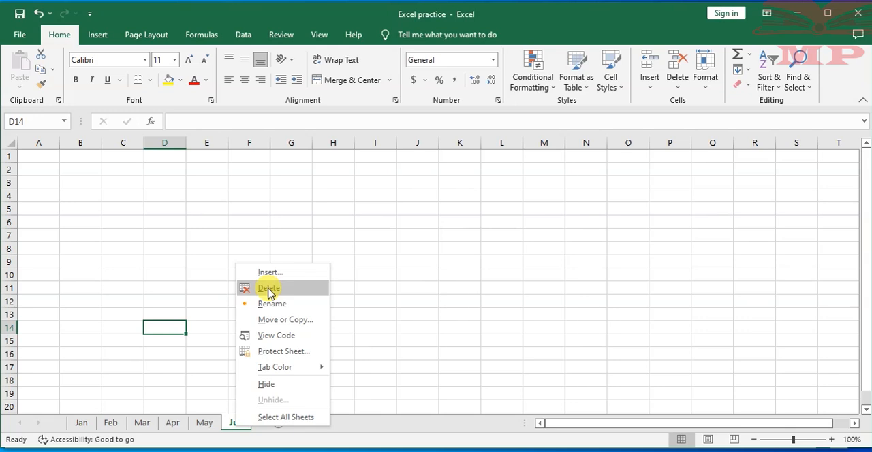
click(270, 288)
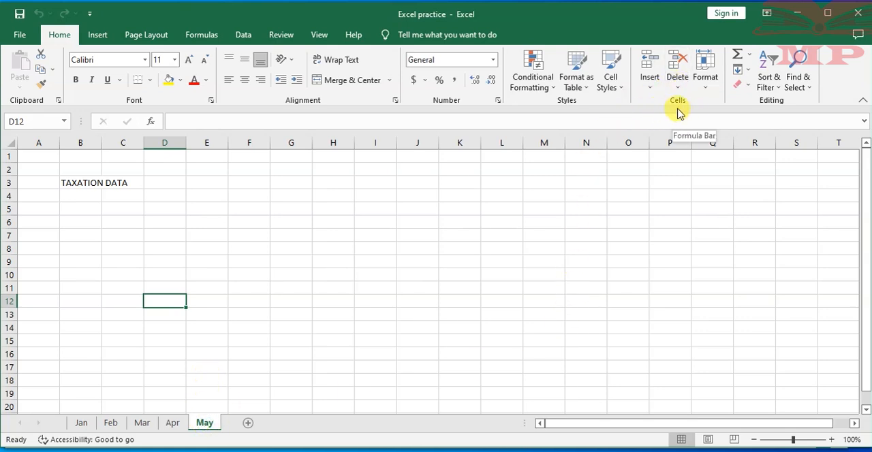
click(679, 85)
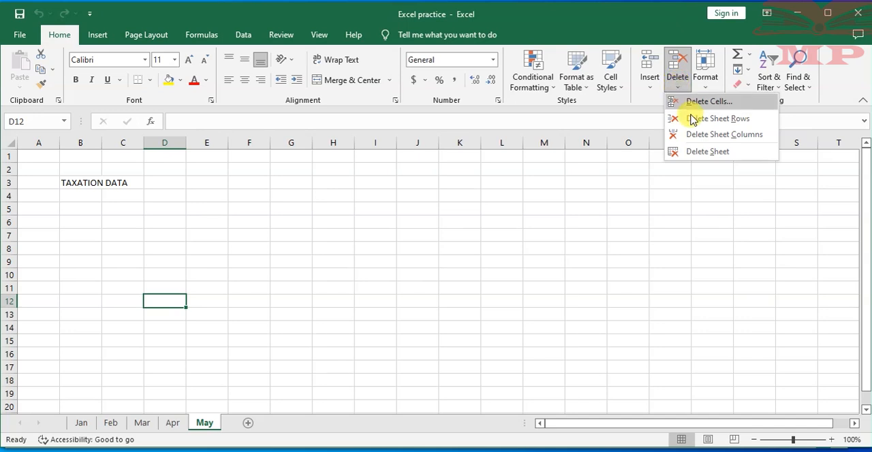
click(709, 152)
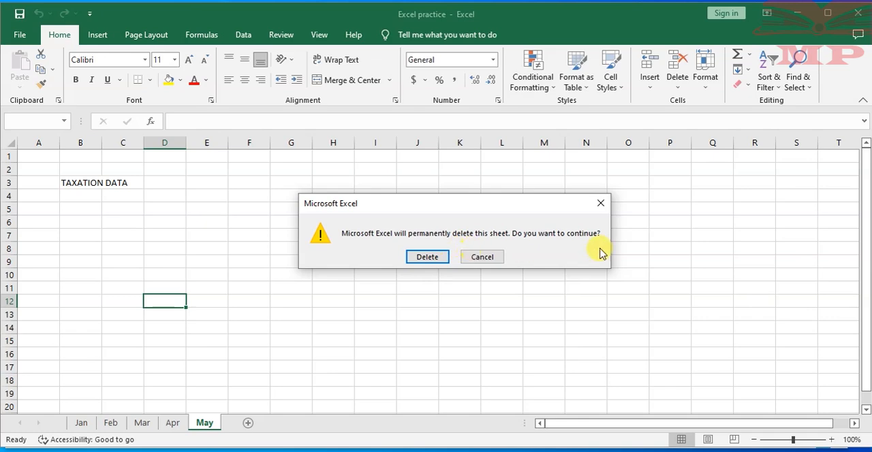
click(422, 258)
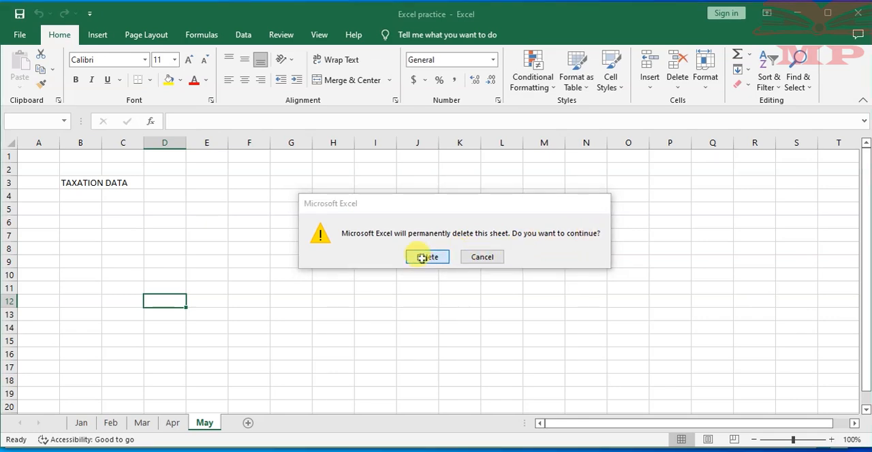
click(209, 276)
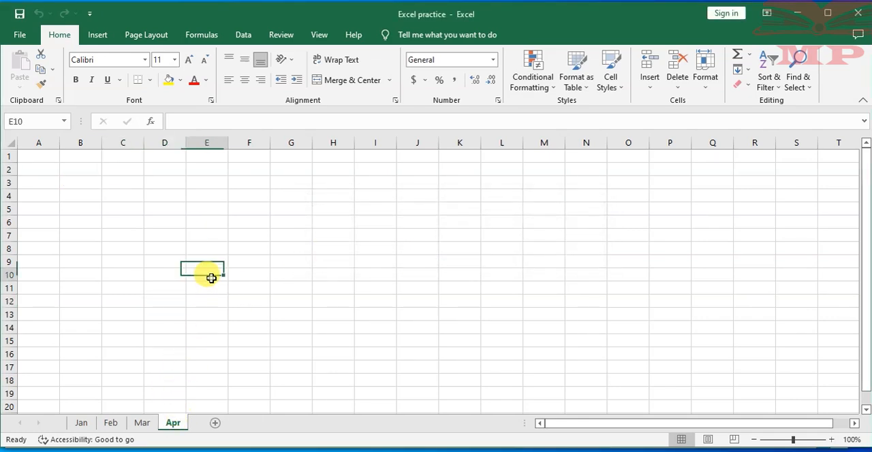
- View the remaining worksheets in order from Jan to Apr, and return to Jan to select cell D4
click(81, 423)
click(111, 423)
click(142, 422)
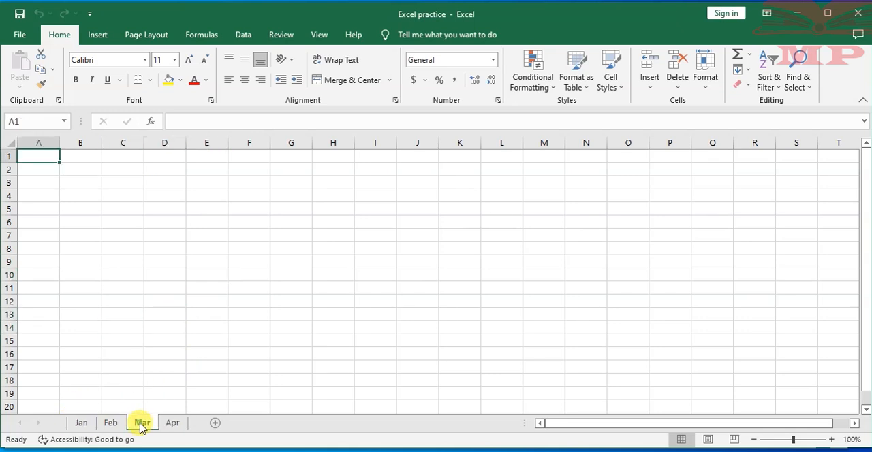
click(173, 422)
click(82, 423)
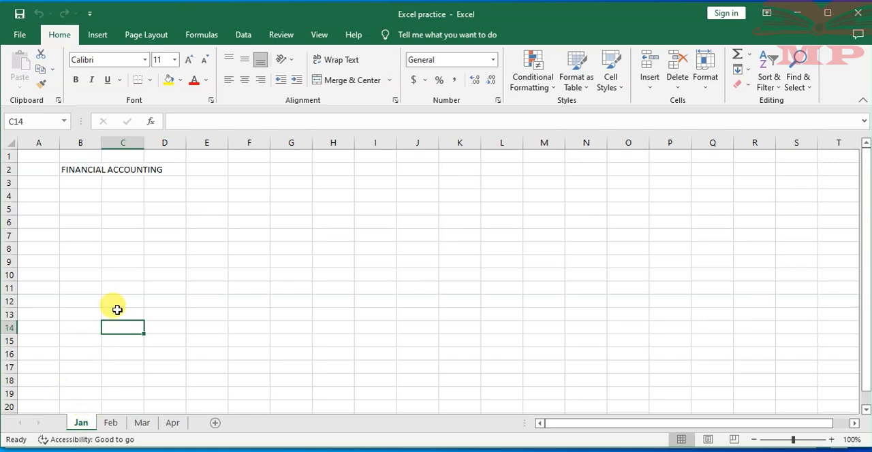
click(74, 204)
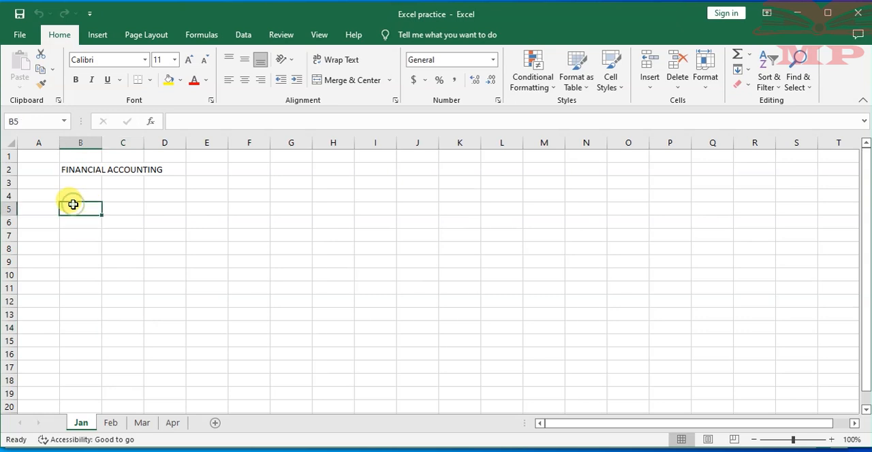
click(43, 168)
click(165, 193)
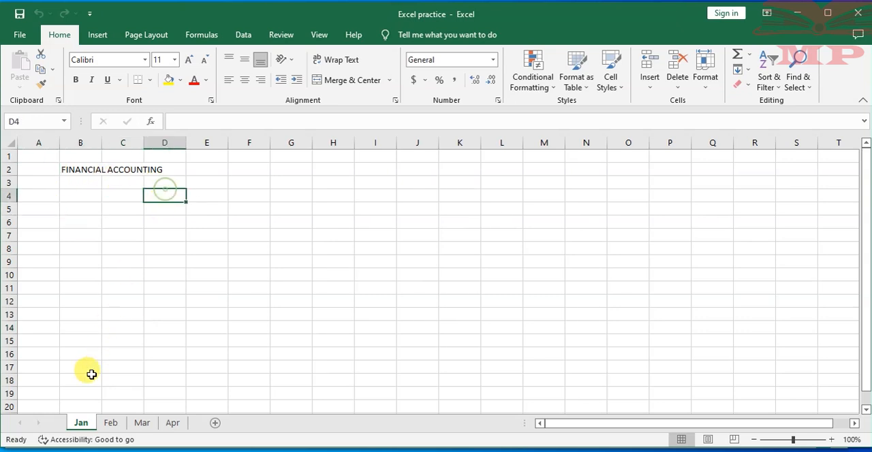
- Set the sheet tab color of Jan to standard green and of Feb to dark orange
right_click(84, 425)
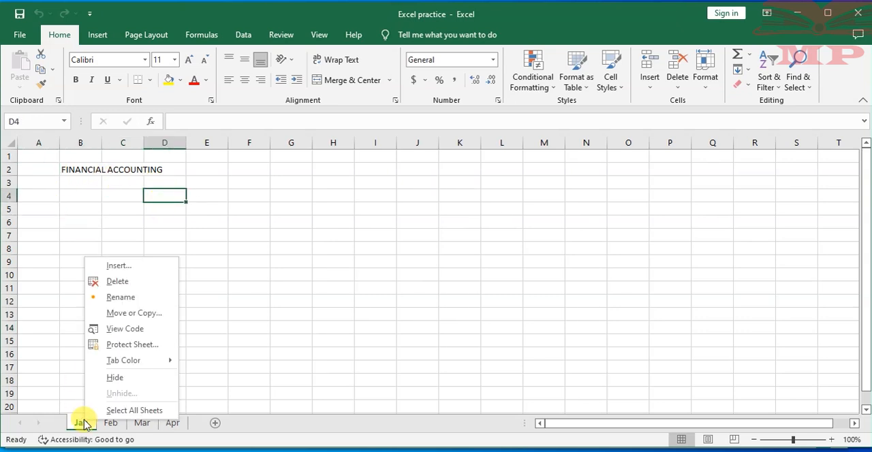
mouse_move(132, 364)
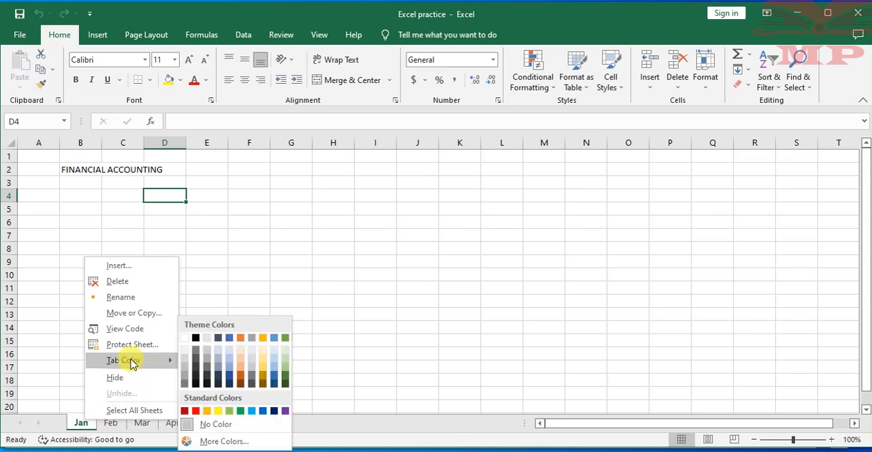
click(242, 412)
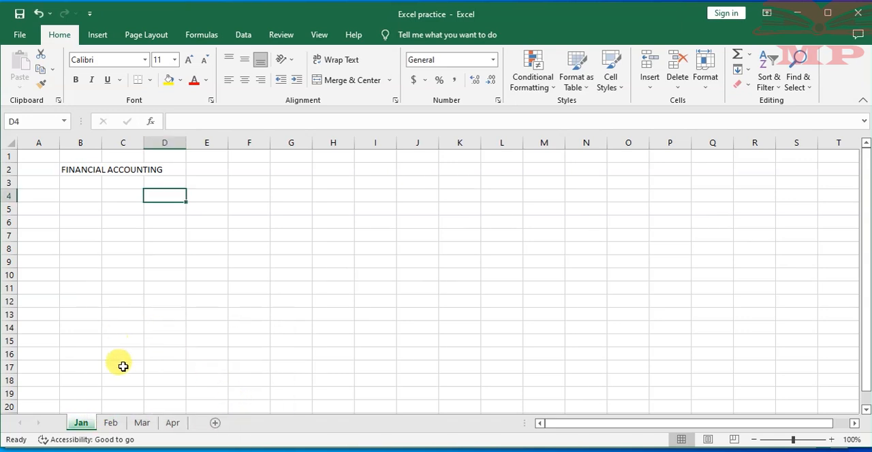
click(115, 423)
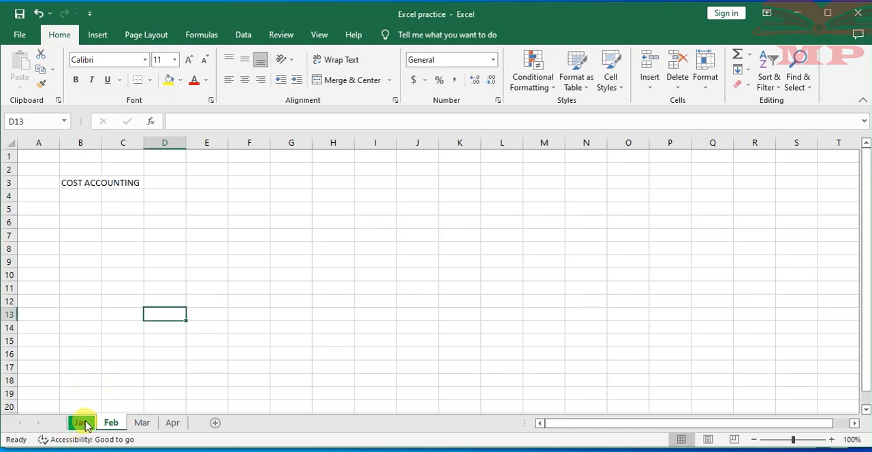
right_click(111, 423)
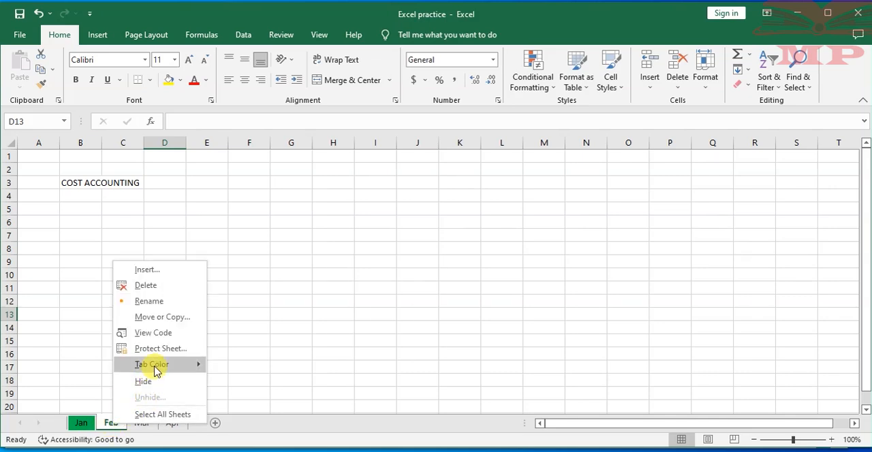
mouse_move(199, 365)
click(271, 379)
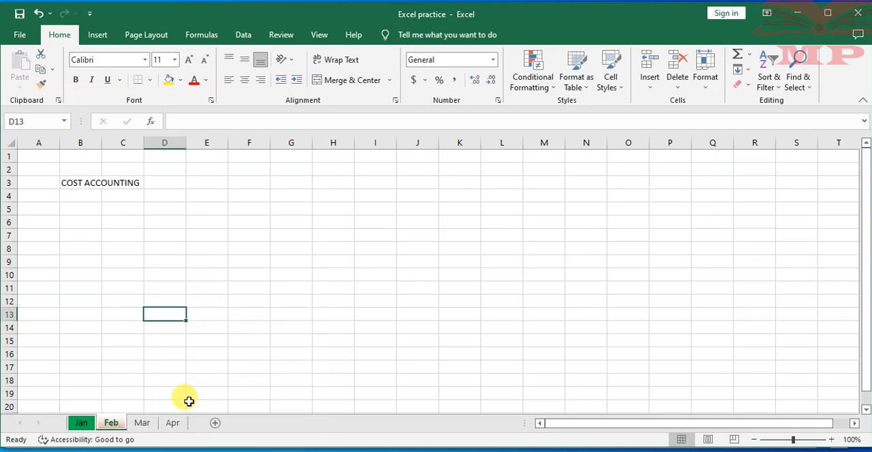
- Set the sheet tab color of Mar to standard purple and of Apr to standard yellow
click(143, 423)
right_click(143, 423)
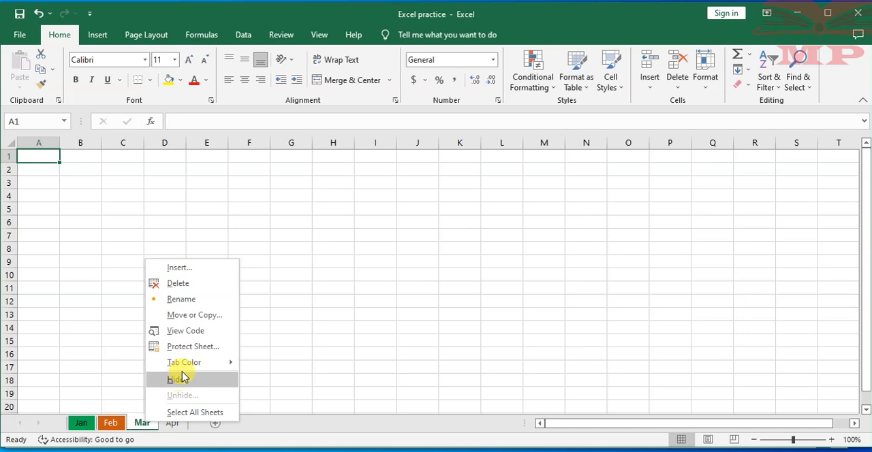
mouse_move(179, 363)
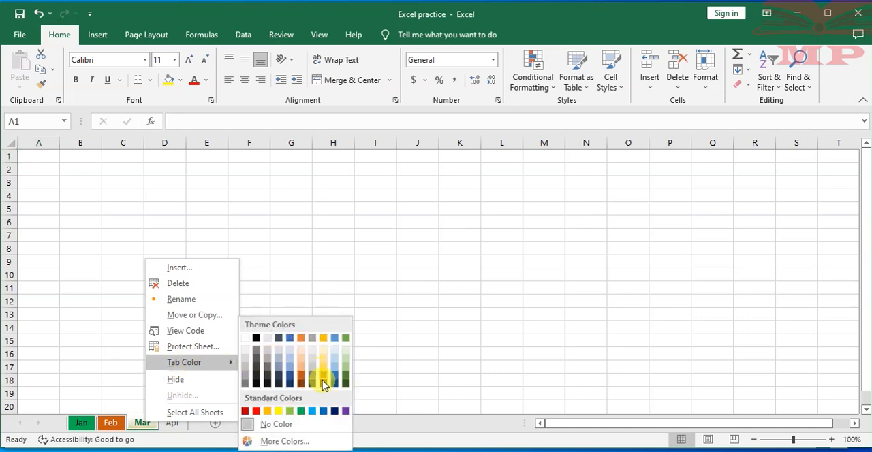
click(344, 411)
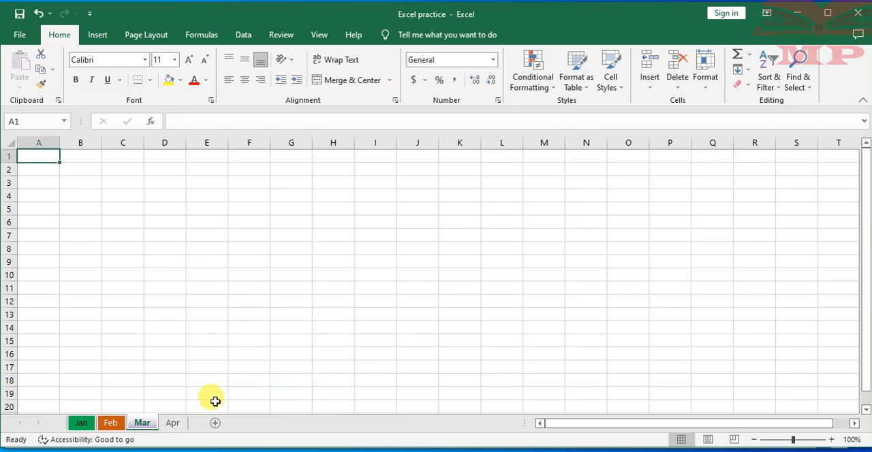
click(172, 423)
right_click(172, 423)
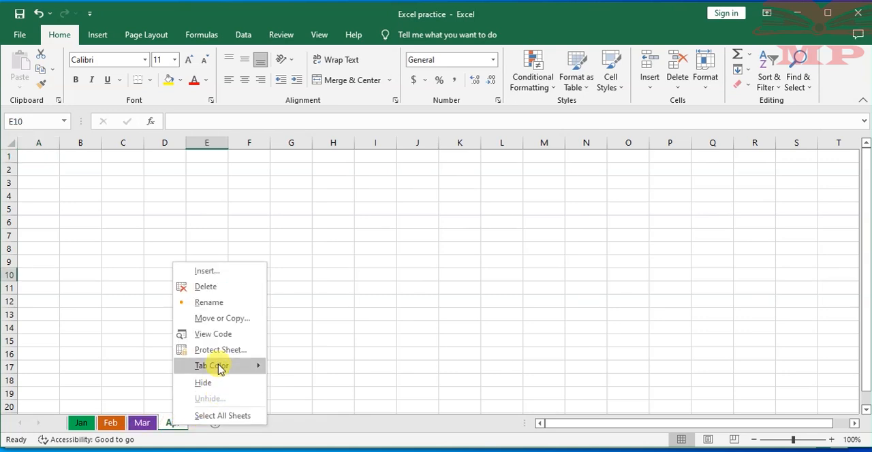
mouse_move(220, 365)
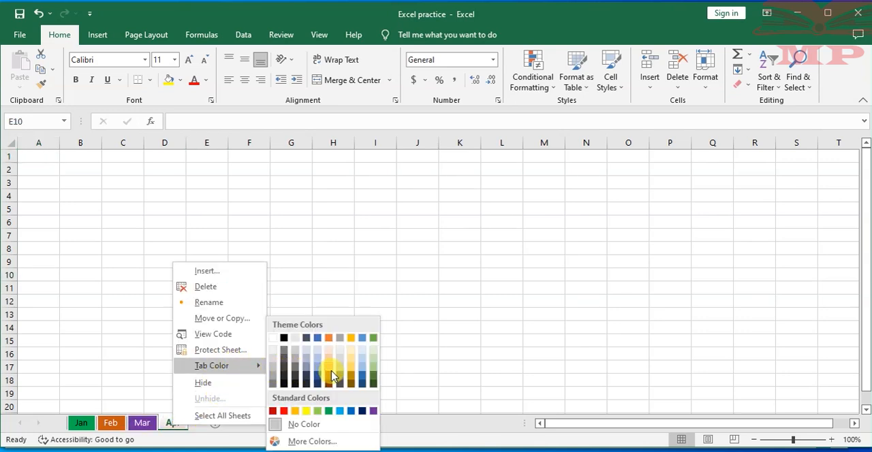
click(307, 411)
click(116, 355)
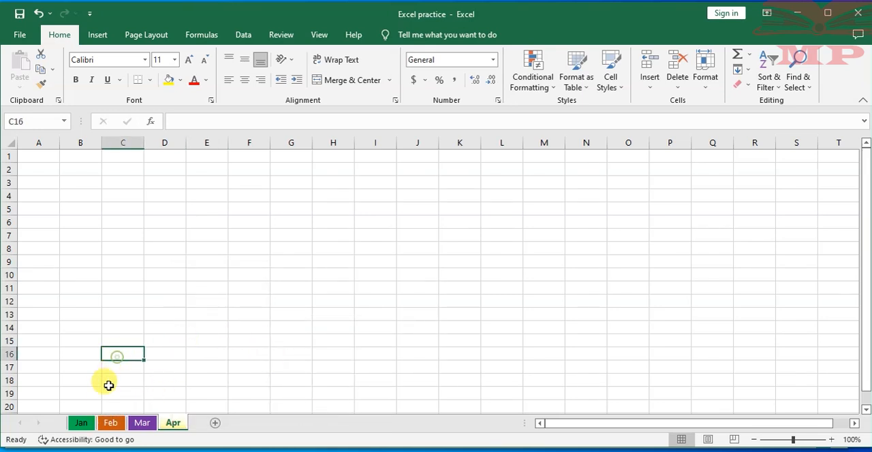
- View the color-coded worksheets in order from Jan to Apr, and go back through Jan to Feb
click(81, 423)
click(109, 423)
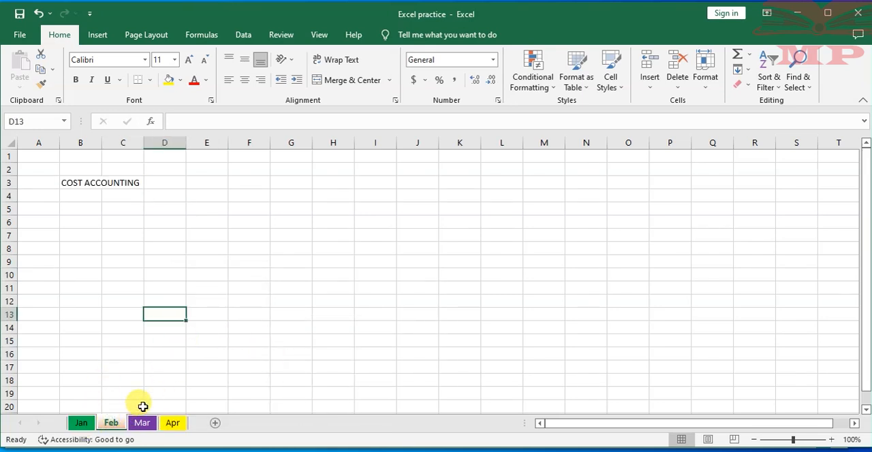
click(141, 423)
click(172, 423)
click(164, 296)
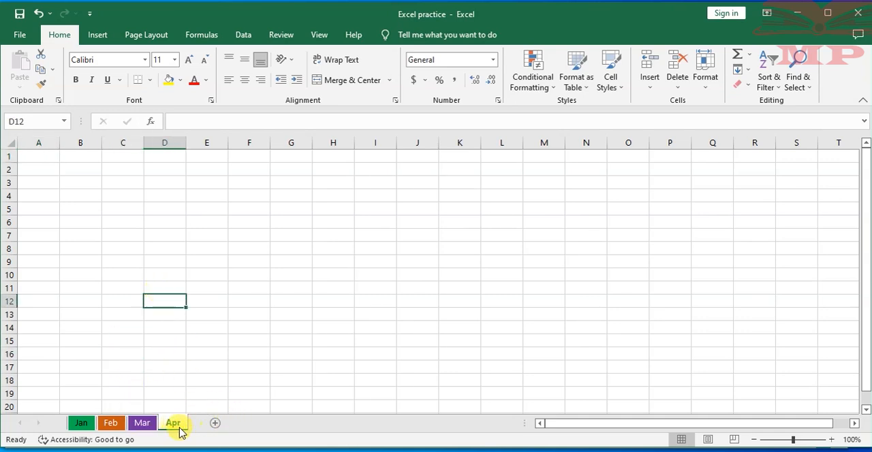
click(80, 423)
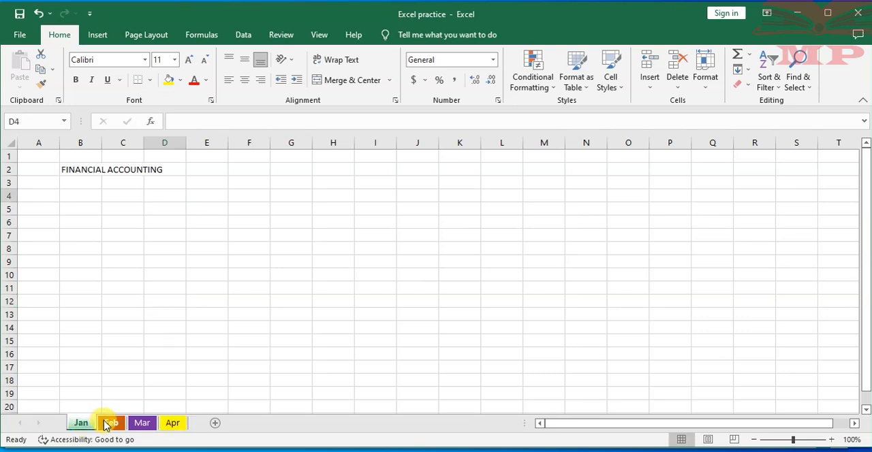
click(107, 423)
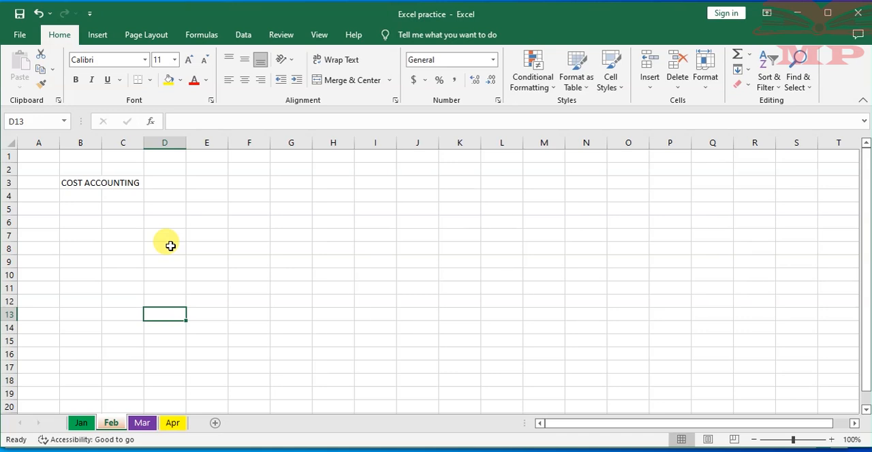
- Check the COST ACCOUNTING heading in cell B3 of the Feb worksheet and hide that worksheet
click(170, 246)
click(82, 183)
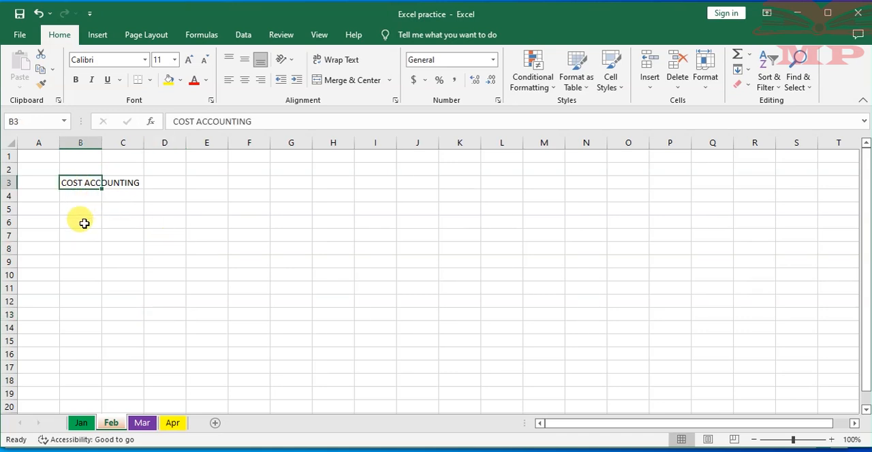
click(94, 300)
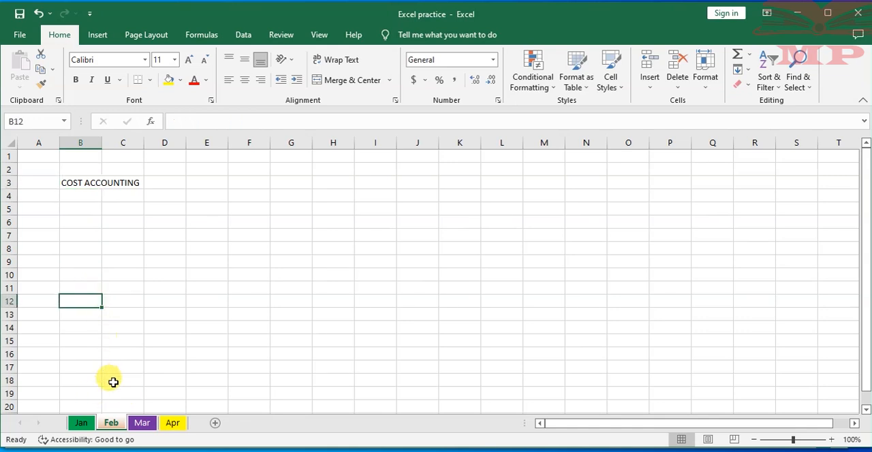
right_click(110, 424)
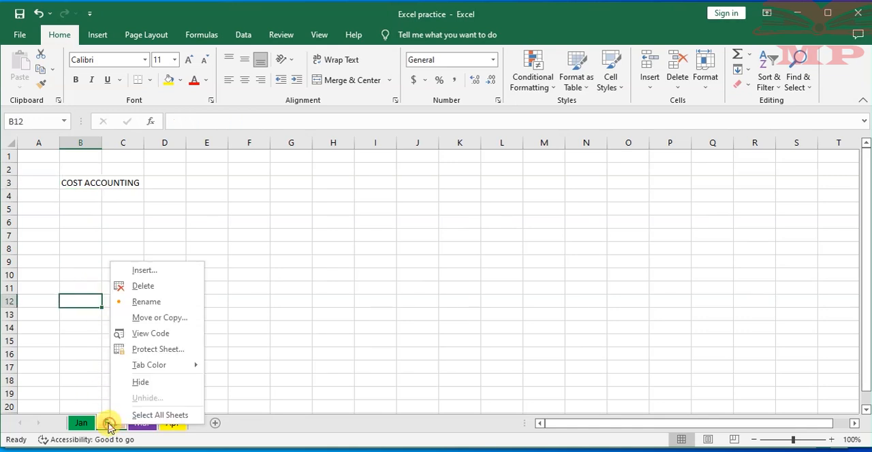
click(143, 383)
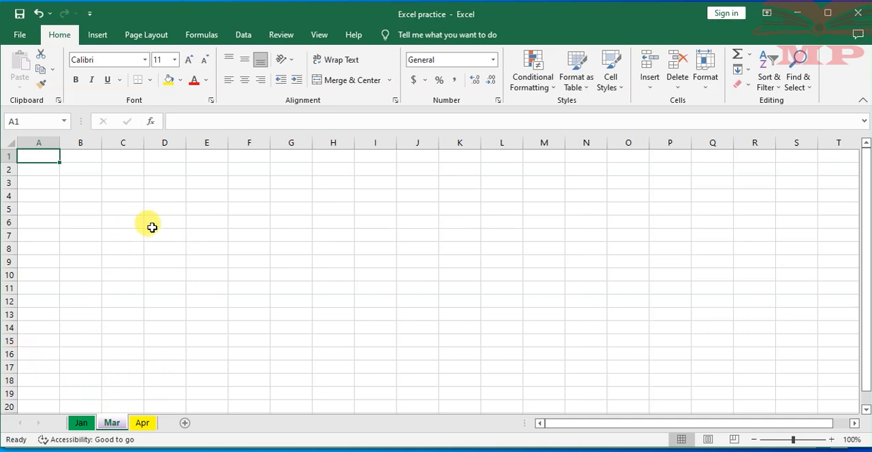
- Unhide the Feb worksheet
right_click(111, 424)
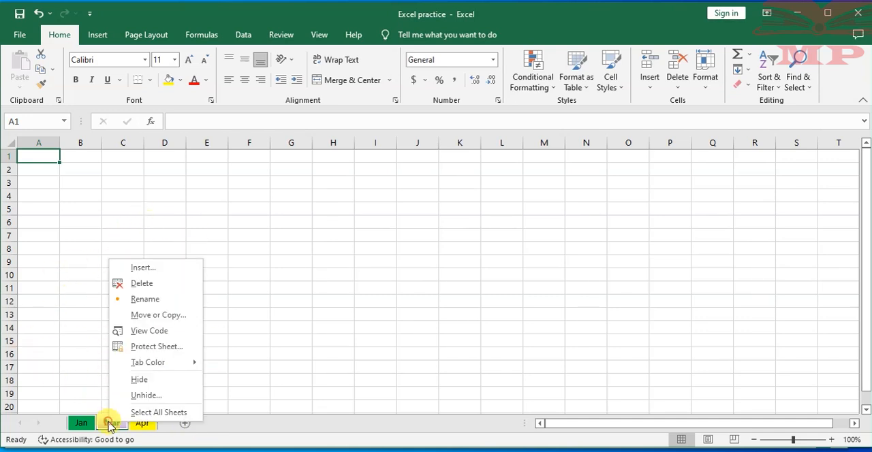
click(145, 395)
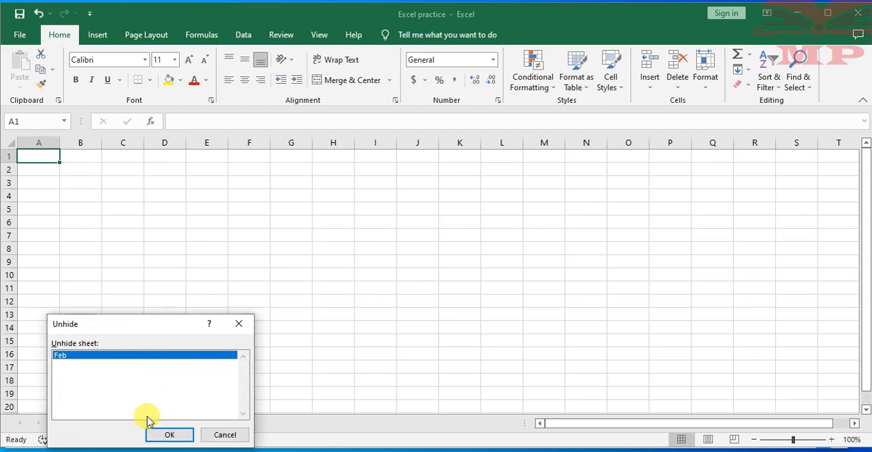
click(169, 434)
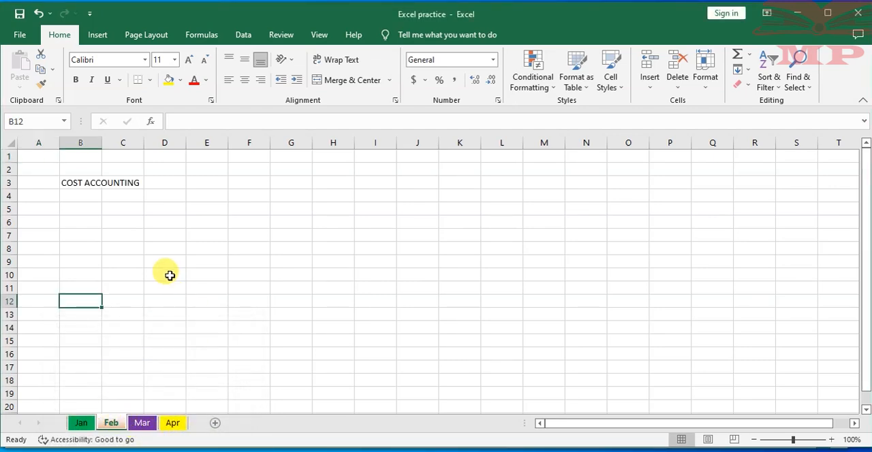
- Switch to the Jan worksheet and examine the FINANCIAL ACCOUNTING heading in cell B2 and the cells around it
right_click(82, 420)
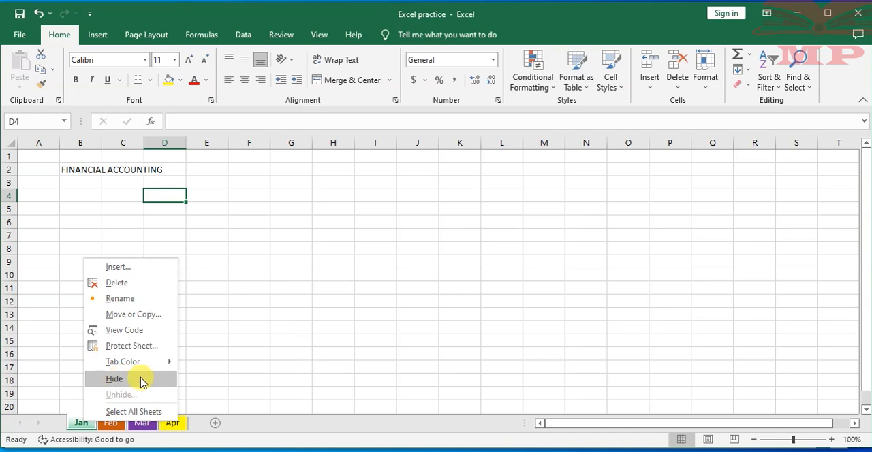
mouse_move(125, 362)
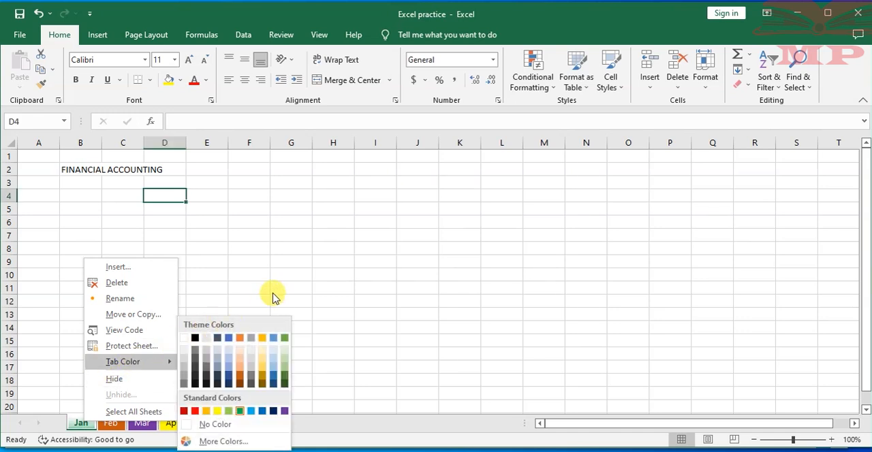
click(282, 273)
click(140, 219)
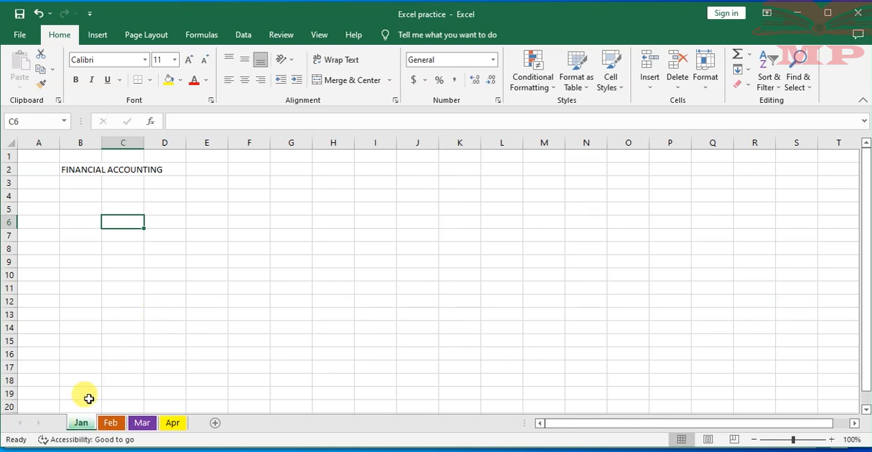
click(84, 171)
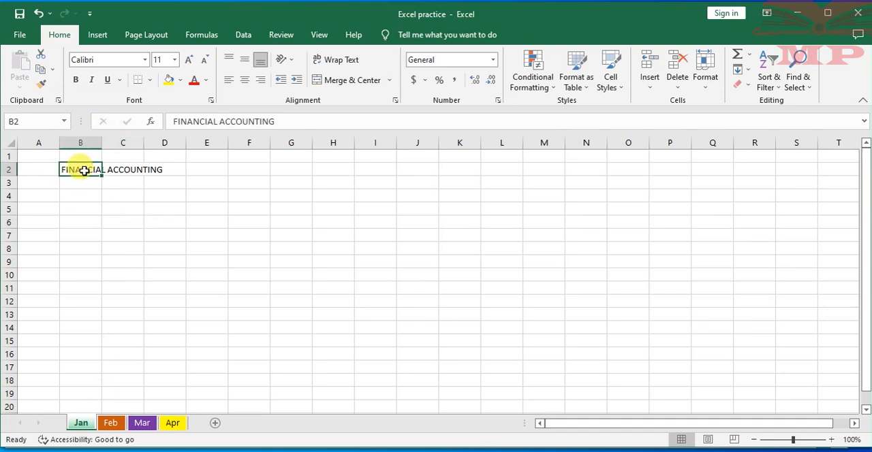
click(156, 293)
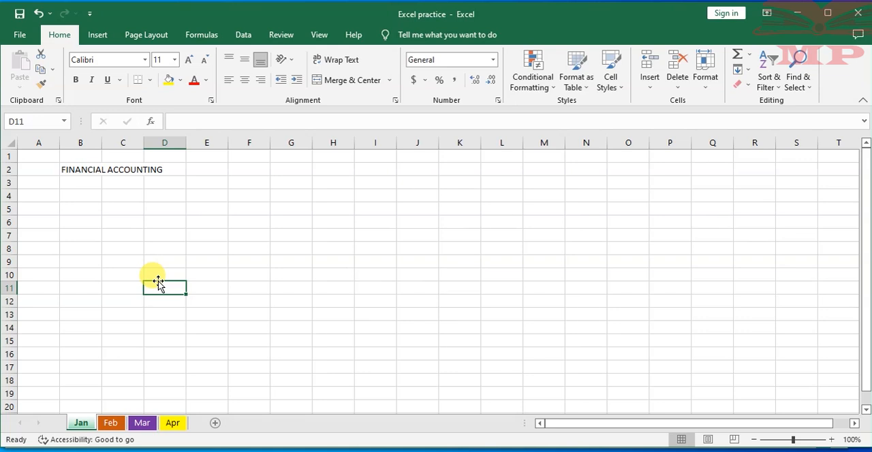
click(68, 167)
click(132, 170)
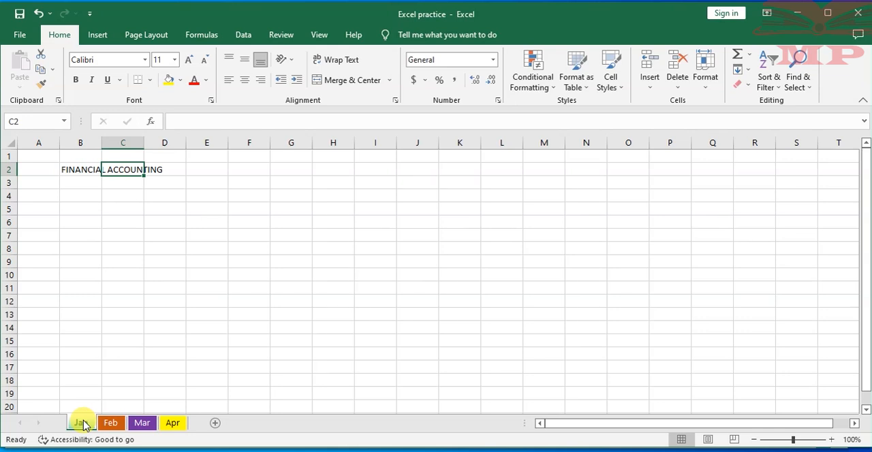
click(80, 340)
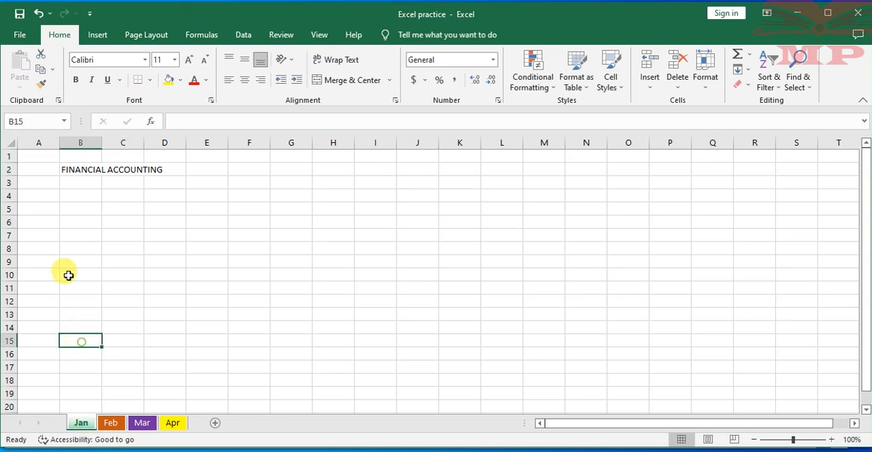
click(89, 169)
click(96, 196)
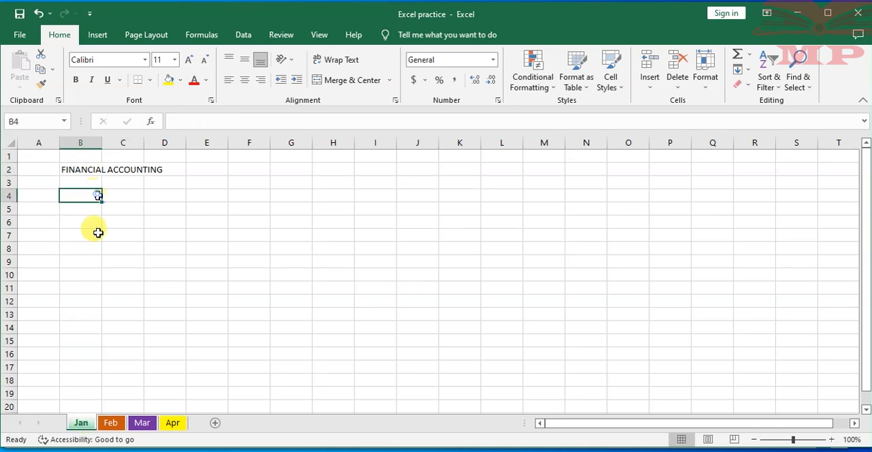
- Create a copy of the Jan worksheet within Excel practice.xlsx, placed at the end of the worksheets
right_click(84, 426)
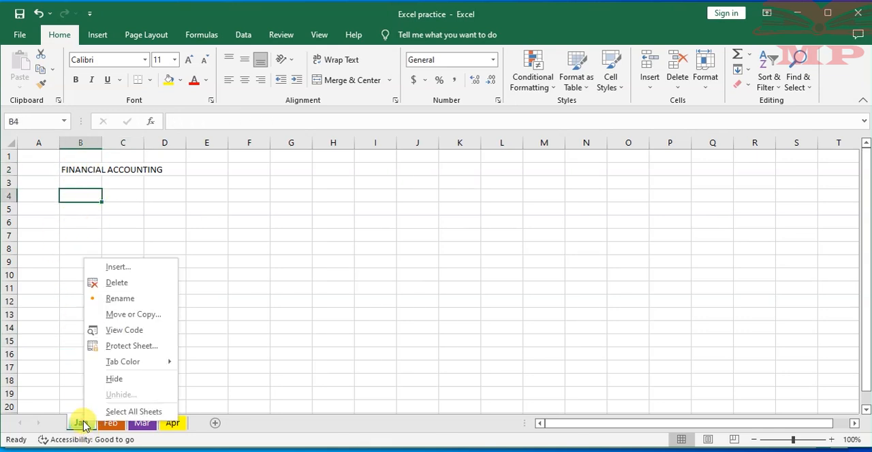
click(122, 317)
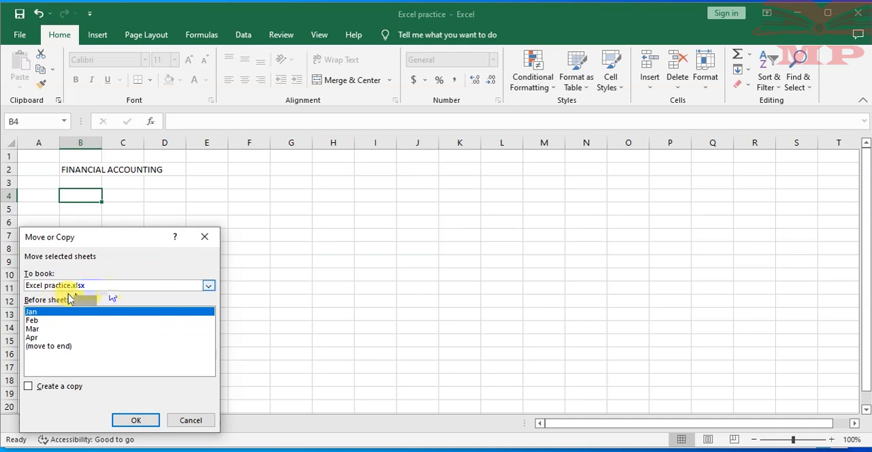
click(210, 286)
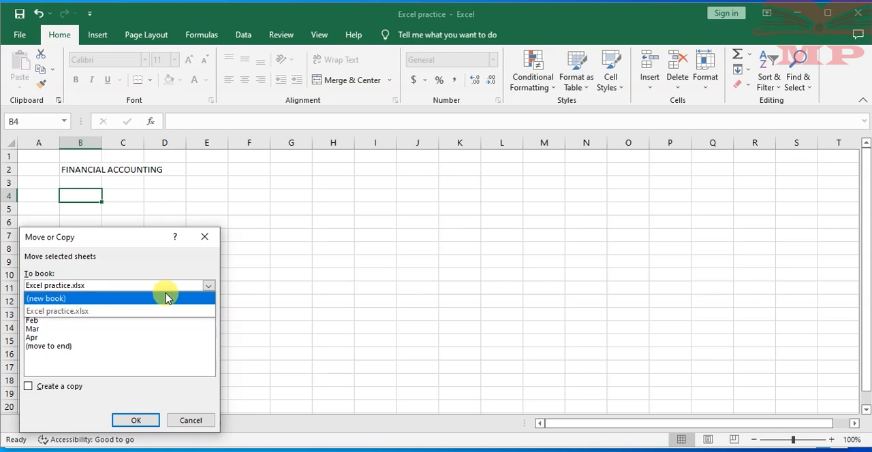
click(209, 286)
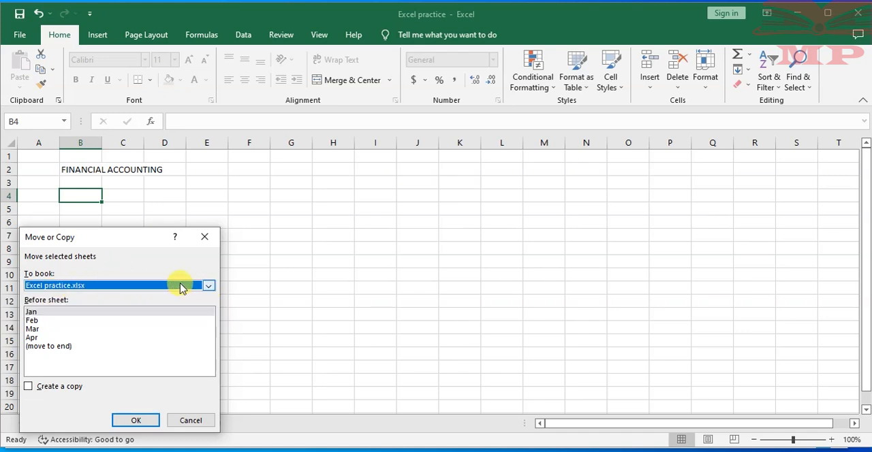
click(209, 286)
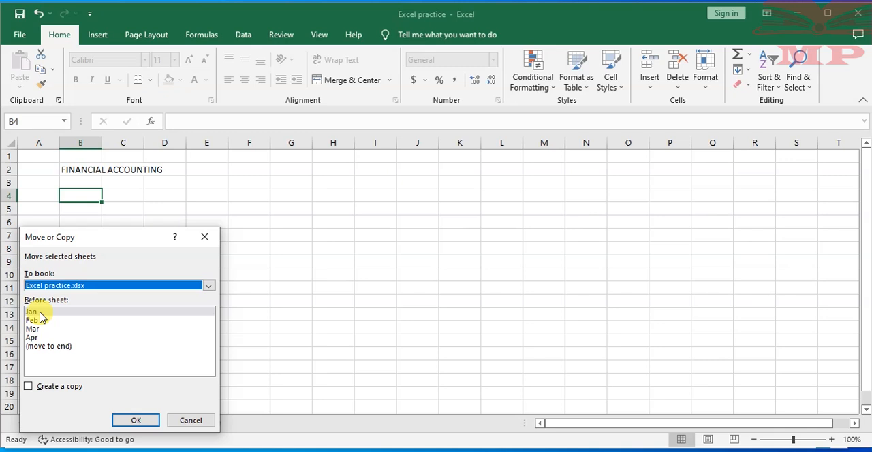
click(45, 348)
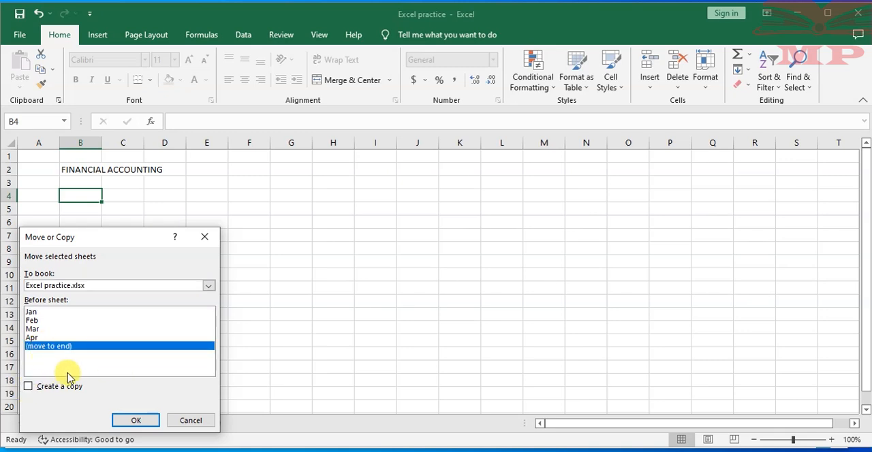
click(28, 387)
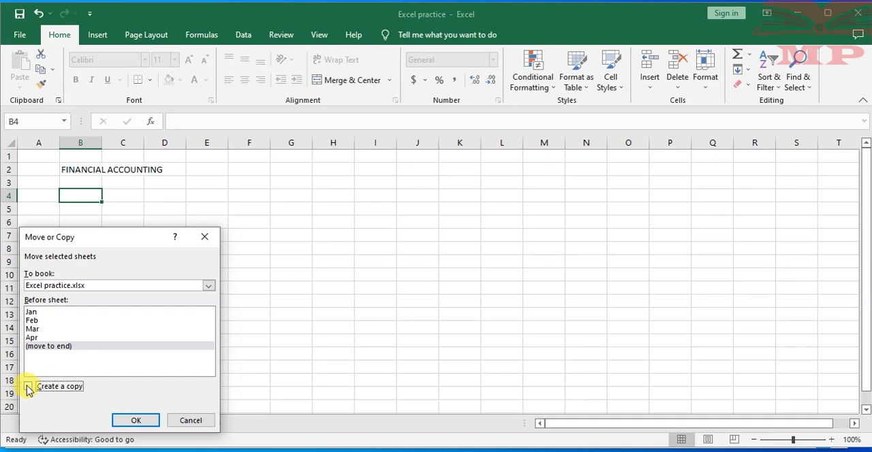
click(139, 420)
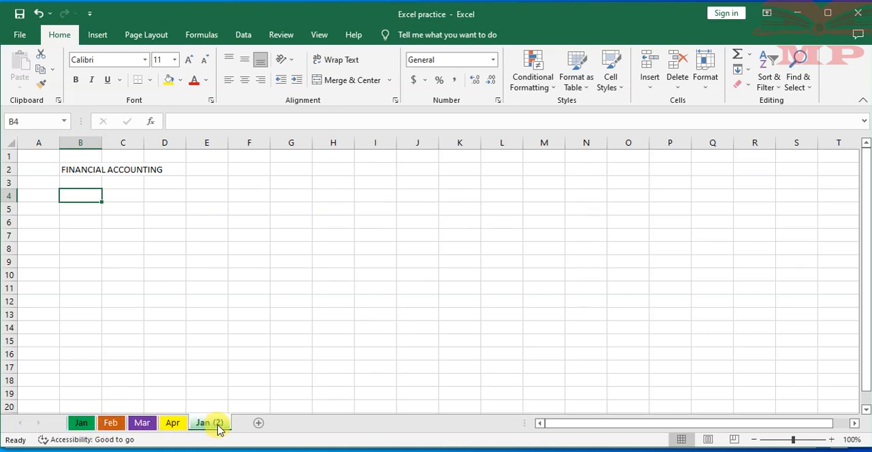
- View the Mar worksheet, and compare the heading in row 2 of the Jan worksheet with that of its copy, Jan (2)
click(142, 423)
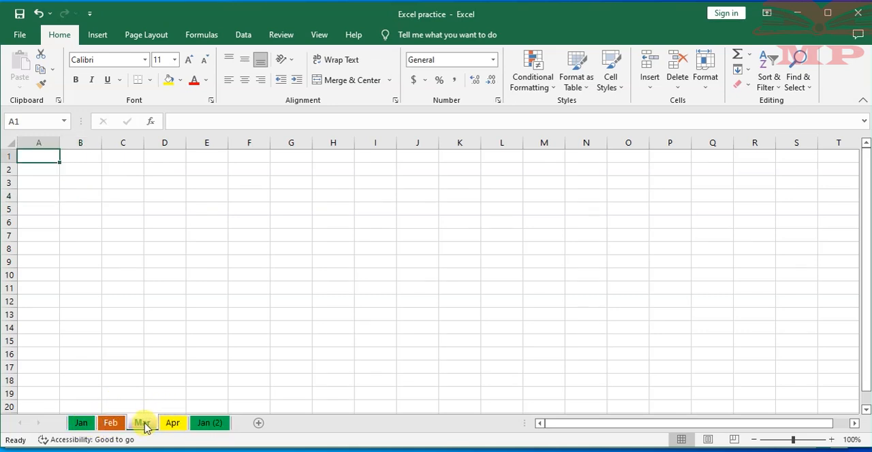
click(171, 276)
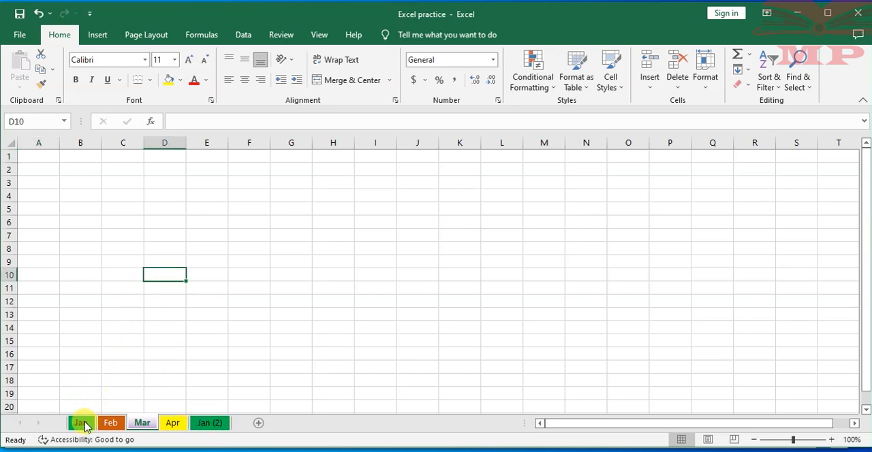
click(82, 424)
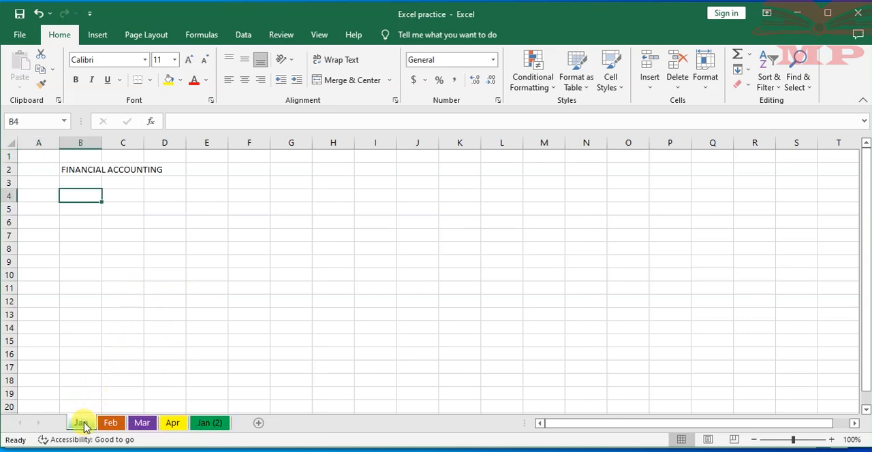
click(215, 423)
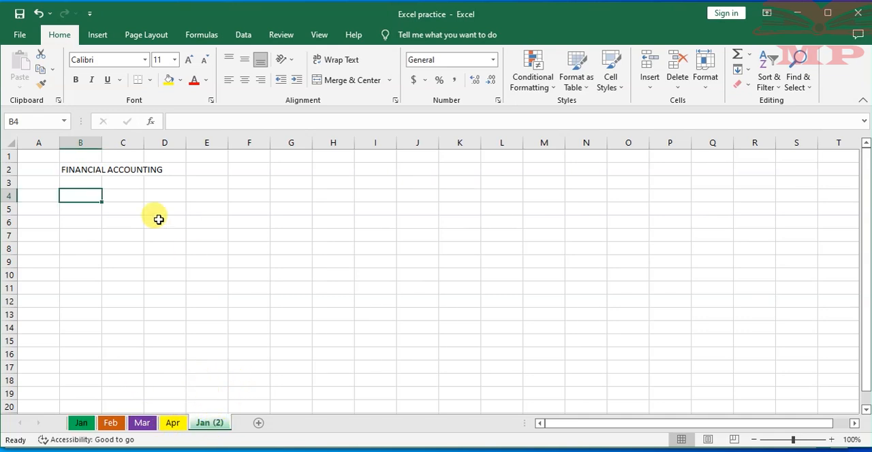
click(105, 171)
click(81, 423)
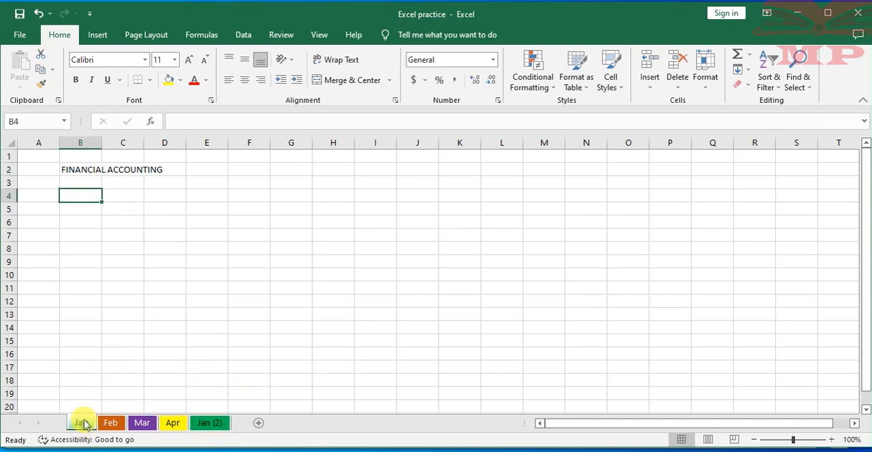
click(213, 424)
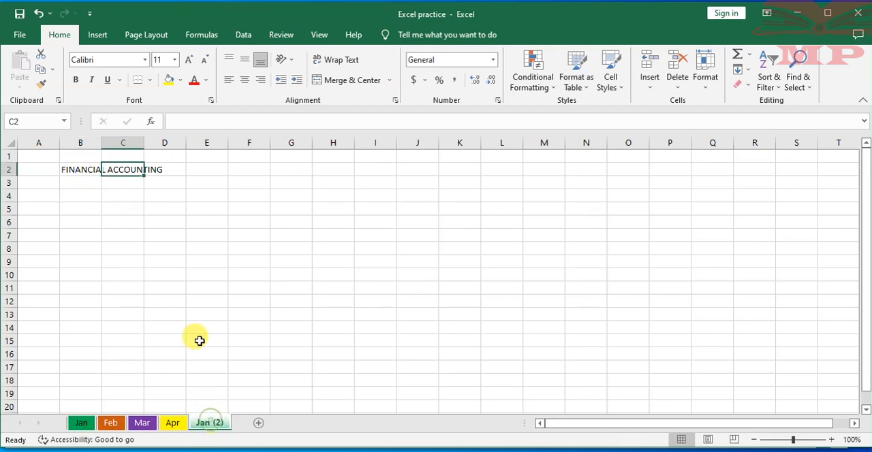
click(82, 167)
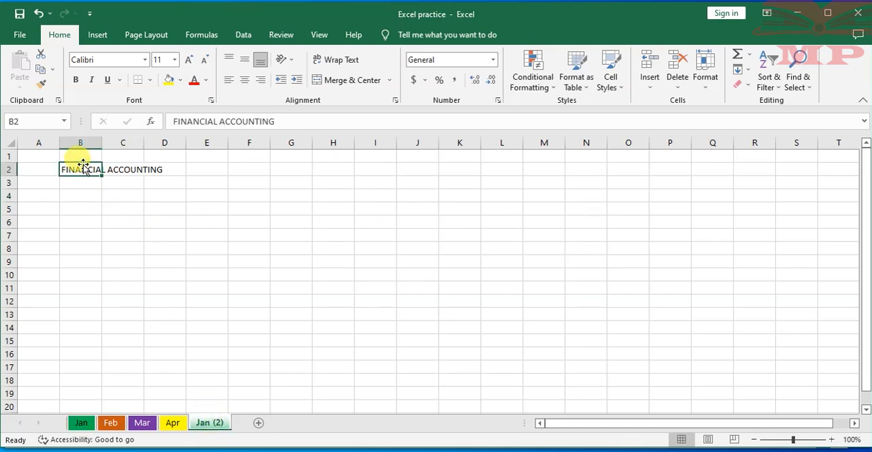
click(123, 193)
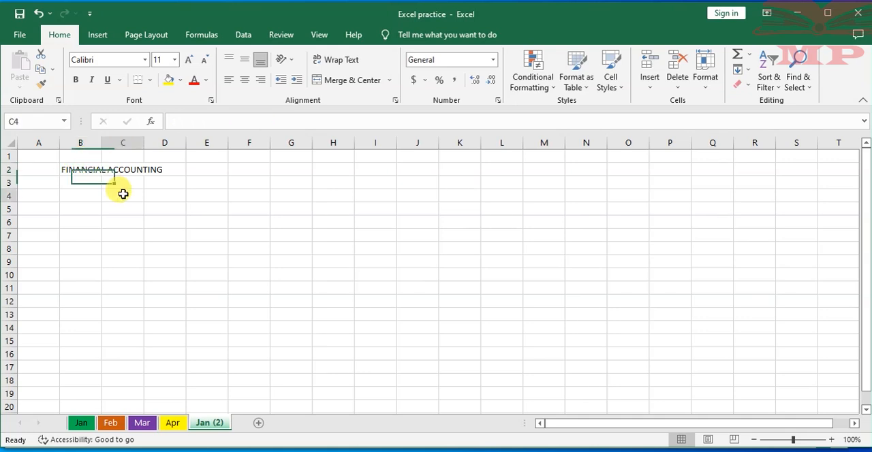
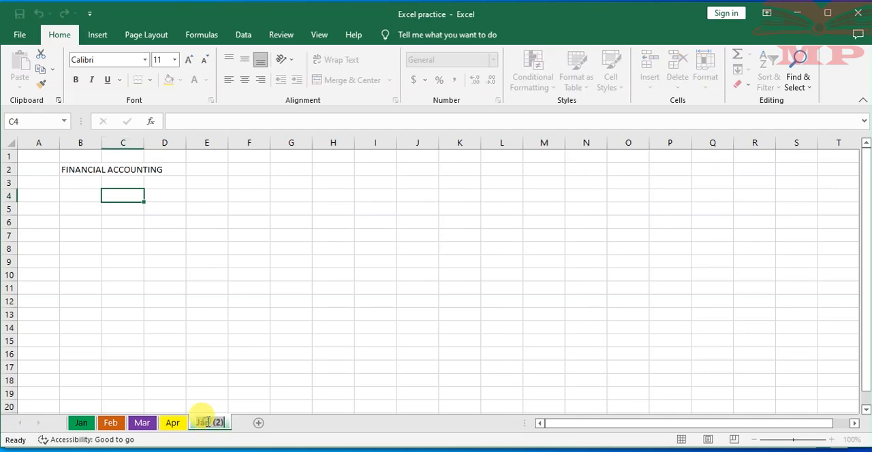
- Move the Jan (2) worksheet out of Excel practice.xlsx into a new workbook, without creating a copy
click(220, 368)
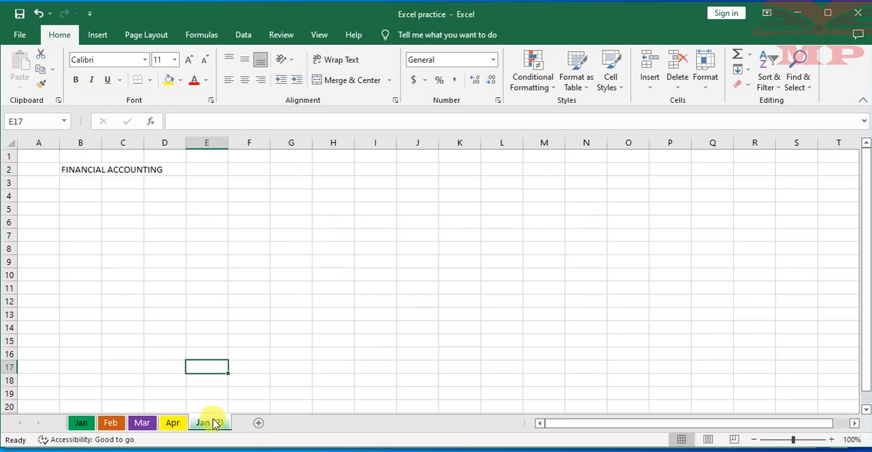
click(170, 427)
click(215, 426)
right_click(216, 425)
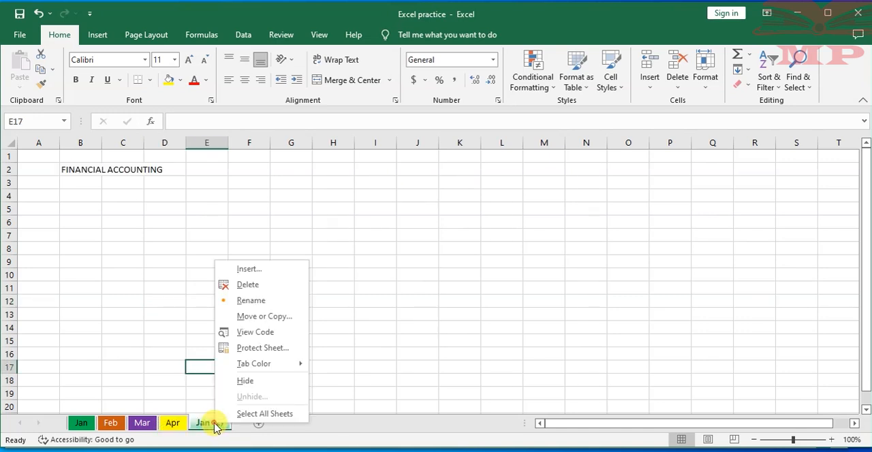
click(263, 317)
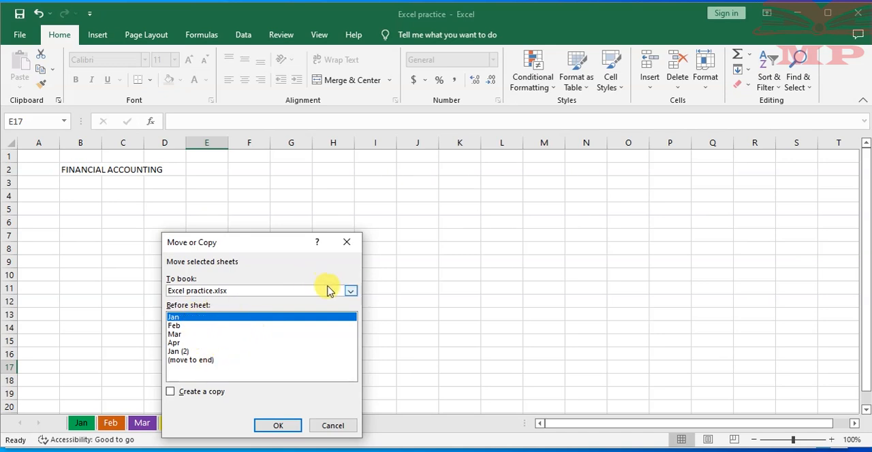
click(350, 291)
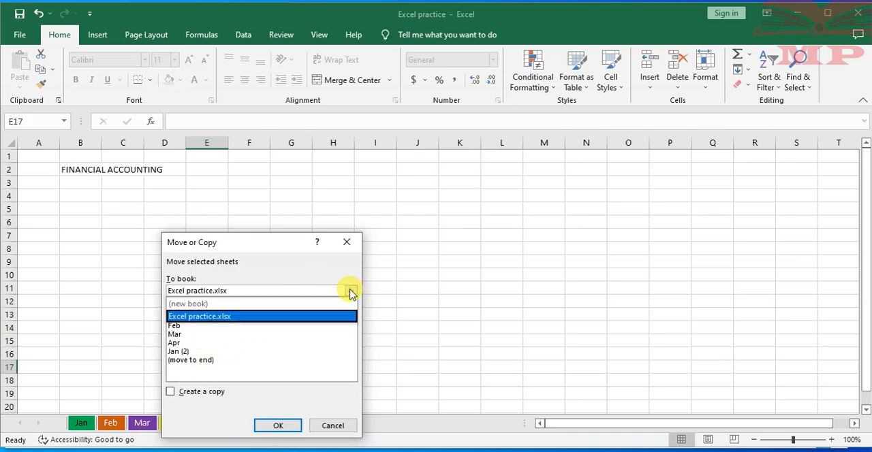
click(221, 304)
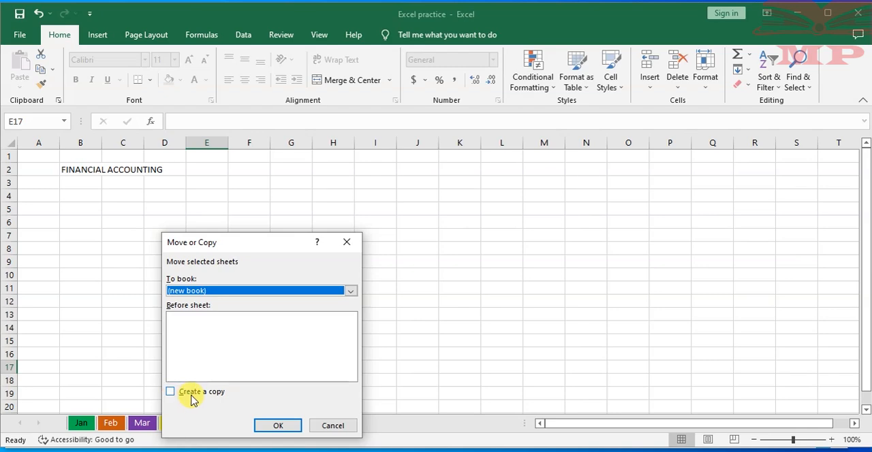
click(277, 427)
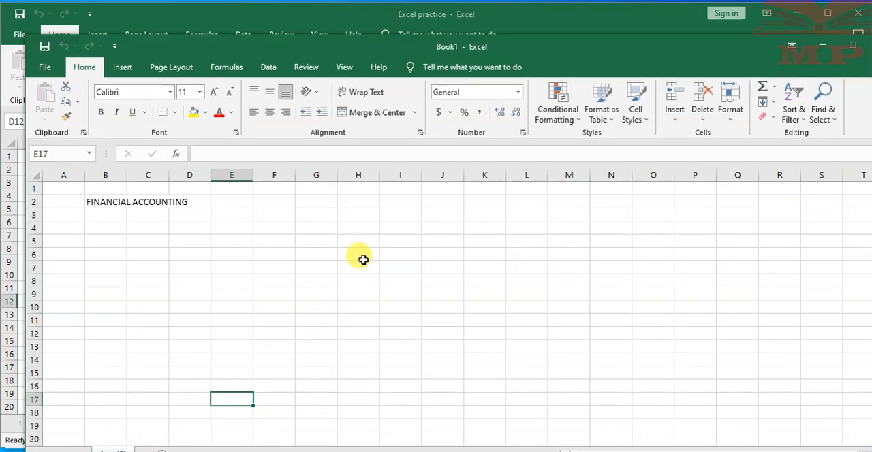
- Reposition the new Book1 window to compare it with the Excel practice window, and close Book1 without saving its changes
drag(544, 53, 528, 32)
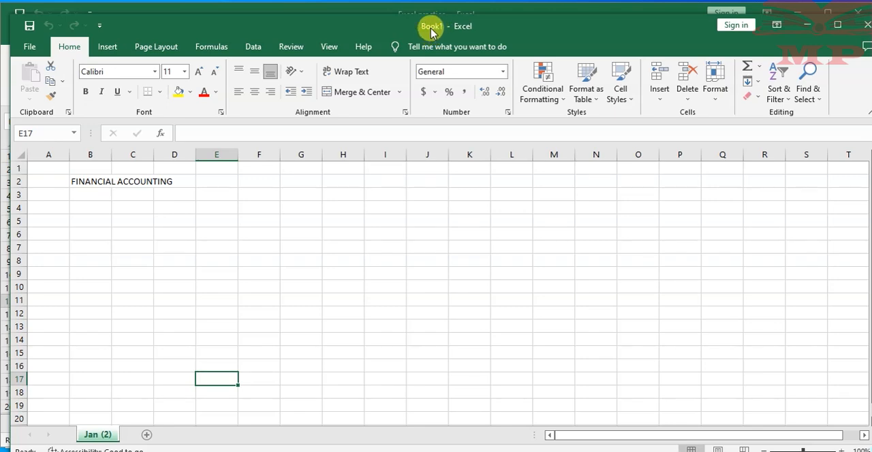
drag(363, 30, 361, 54)
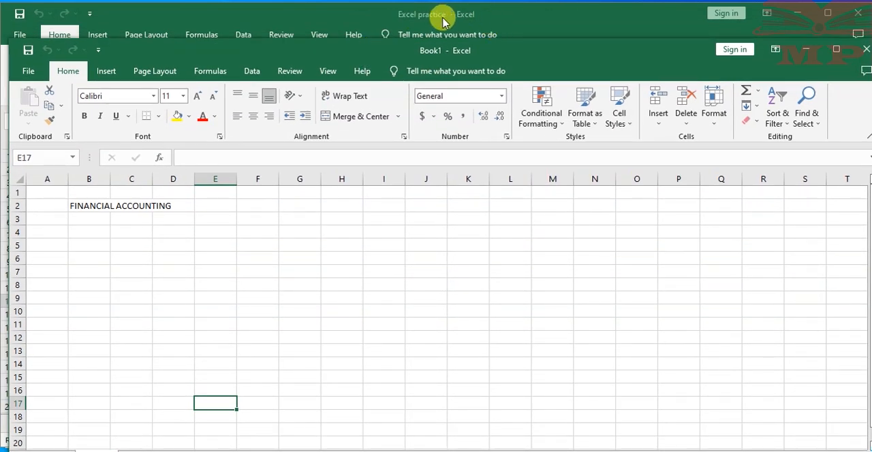
drag(366, 53, 358, 36)
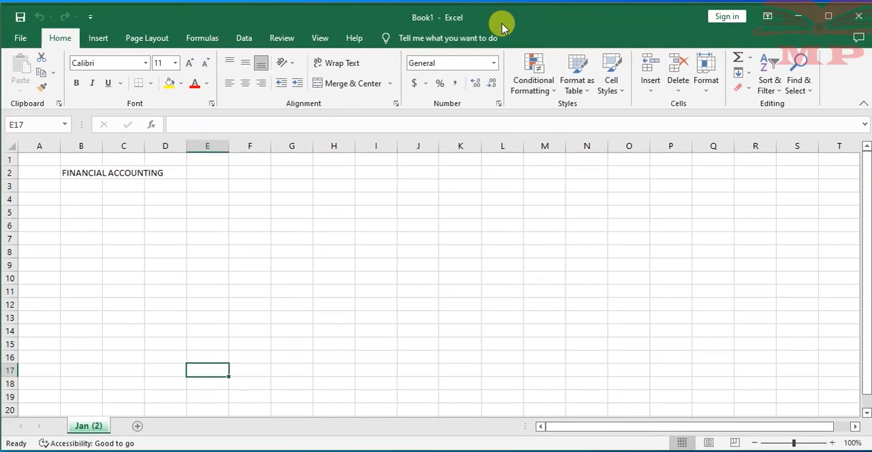
drag(511, 15, 522, 31)
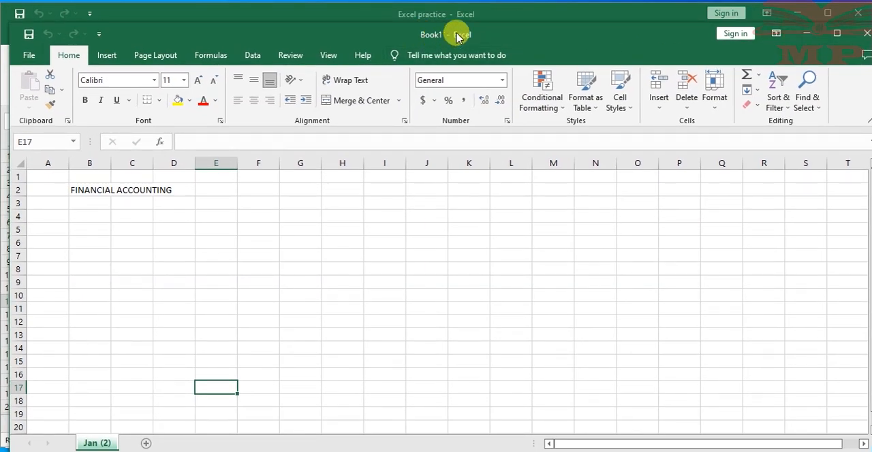
click(866, 33)
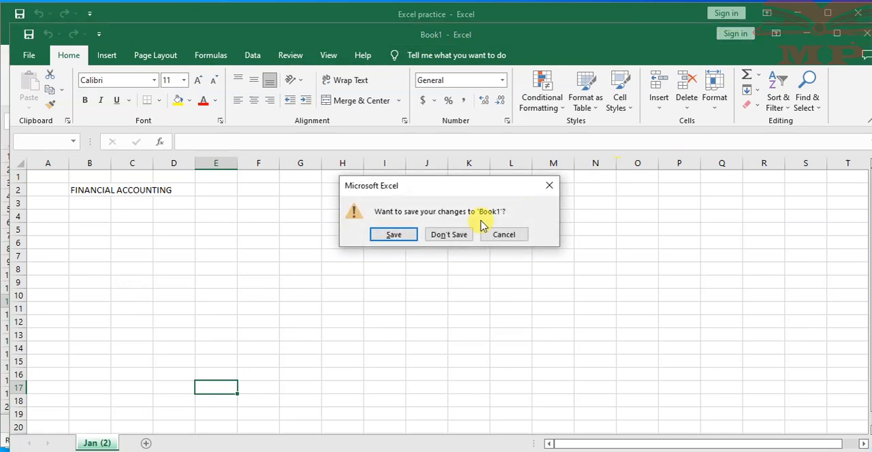
click(448, 235)
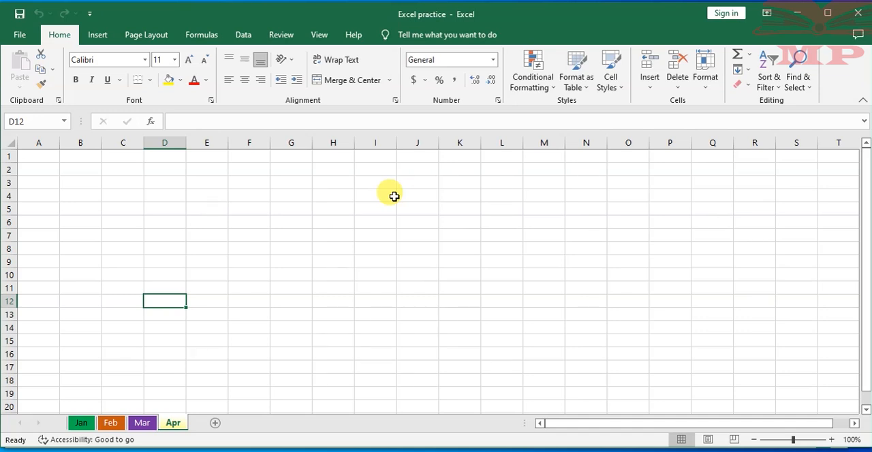
- View the Jan, Feb, Mar and Apr worksheets in turn, and examine cells A1 to C1 of the Apr worksheet
click(375, 167)
click(317, 165)
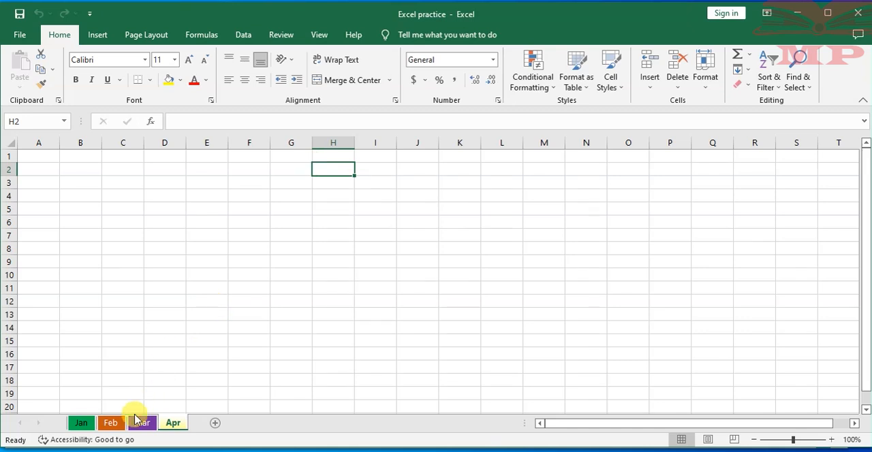
click(81, 424)
click(112, 423)
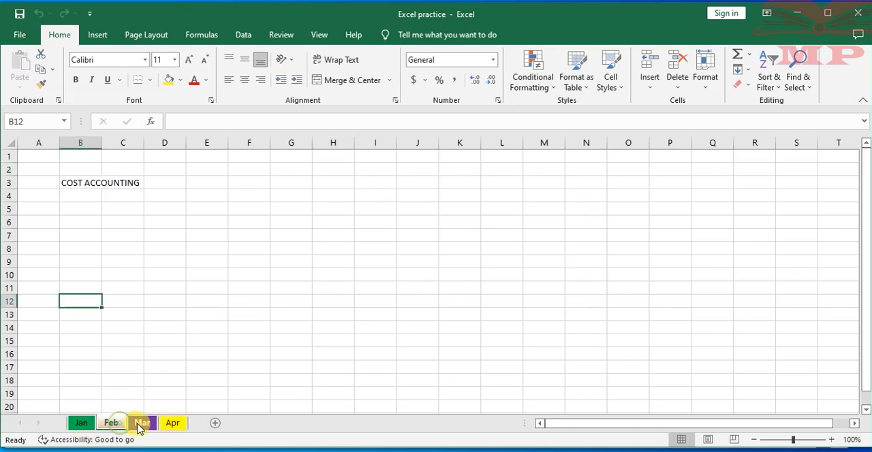
click(141, 424)
click(174, 424)
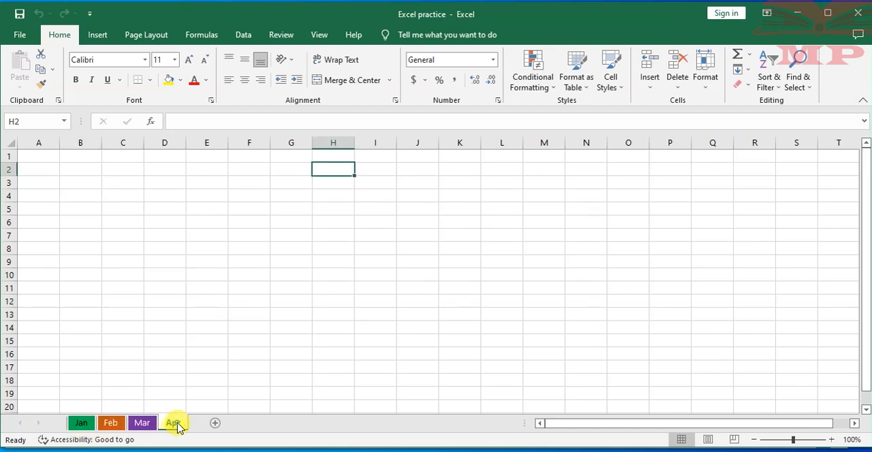
click(33, 157)
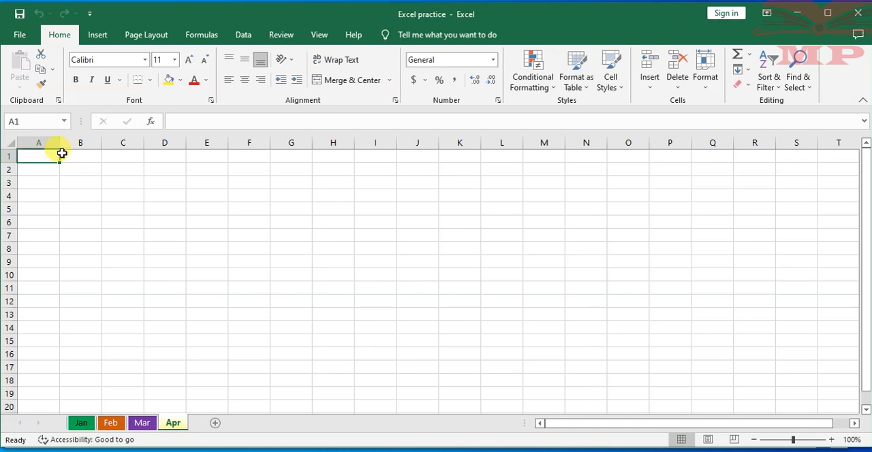
click(79, 152)
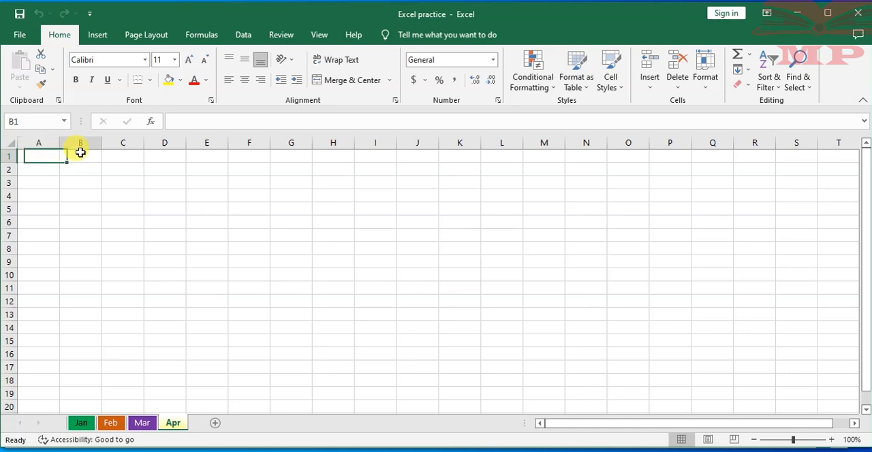
click(124, 158)
- On the Jan worksheet, enter the column headings Student, sem 1, sem 2 and sem 3 in cells A4 to D4
click(81, 423)
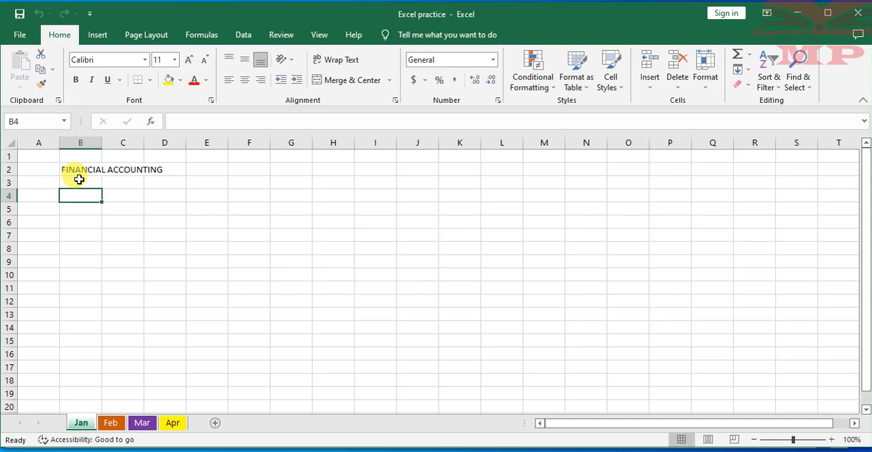
click(170, 171)
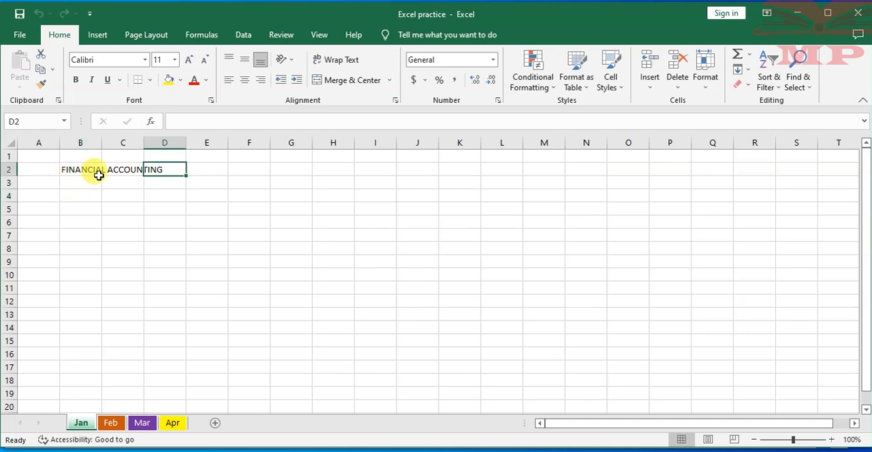
click(40, 196)
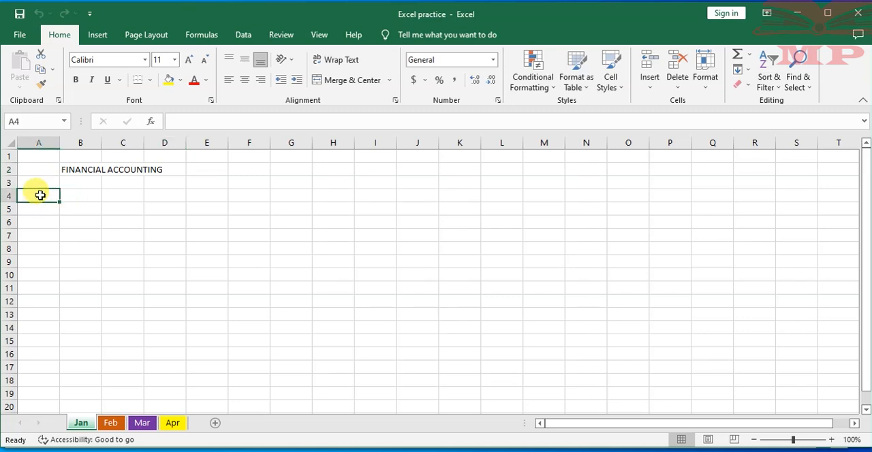
text(Student)
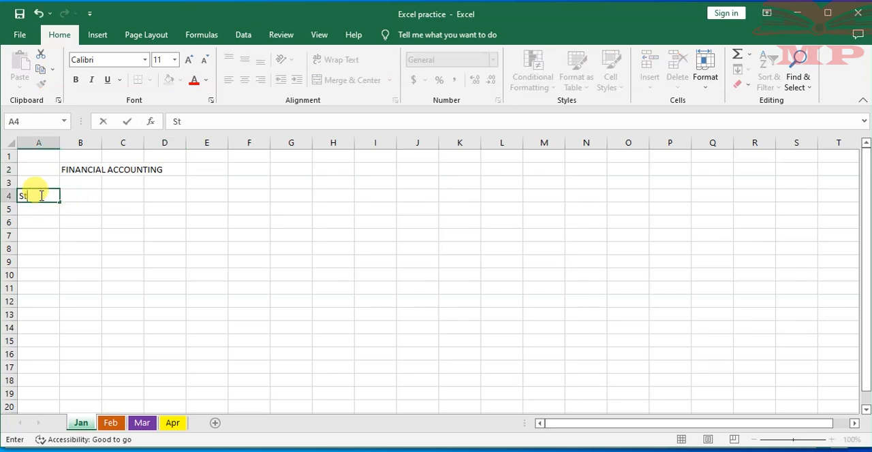
click(83, 197)
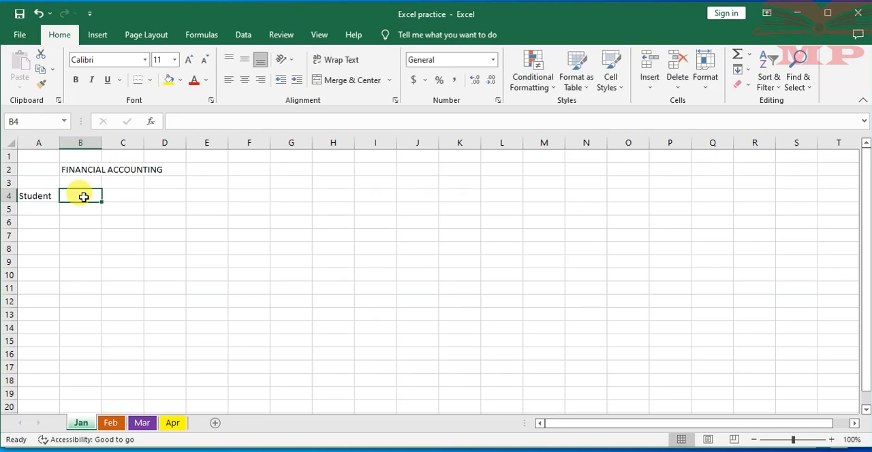
text(sem 1)
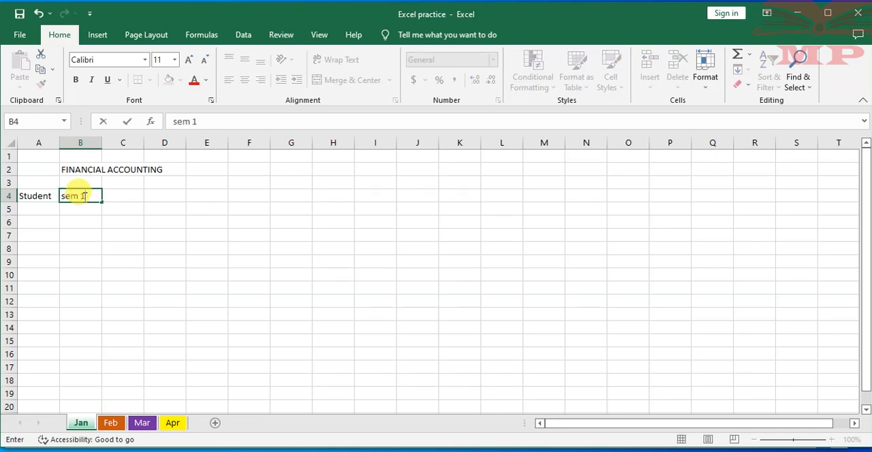
click(128, 196)
text(sem 2)
click(172, 195)
text(sem 3)
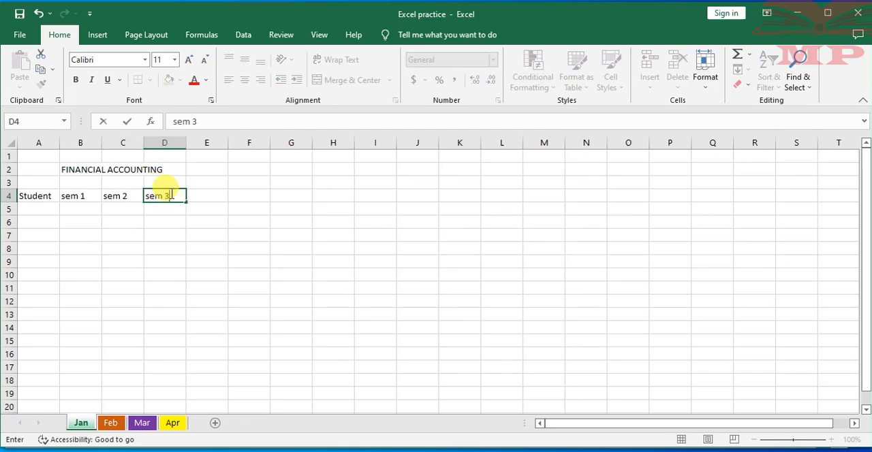
- Enter the three students' first names in cells A5 to A7 under the Student heading, and widen column A slightly
click(39, 208)
text(j)
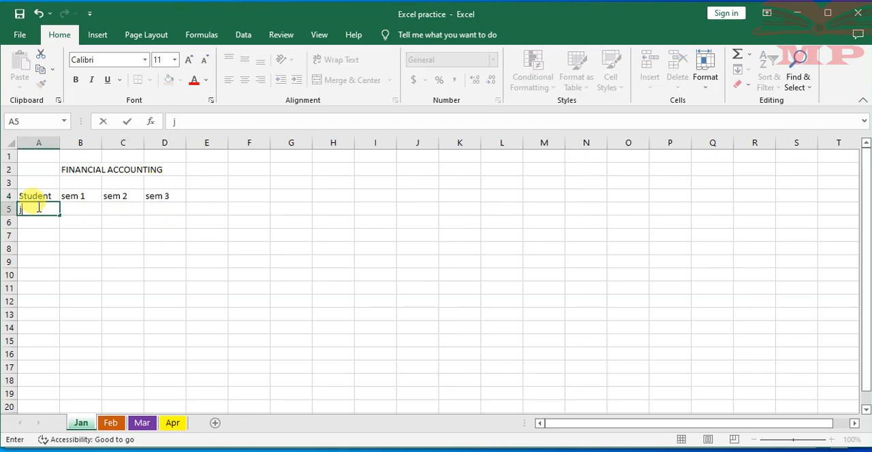
text(ulie)
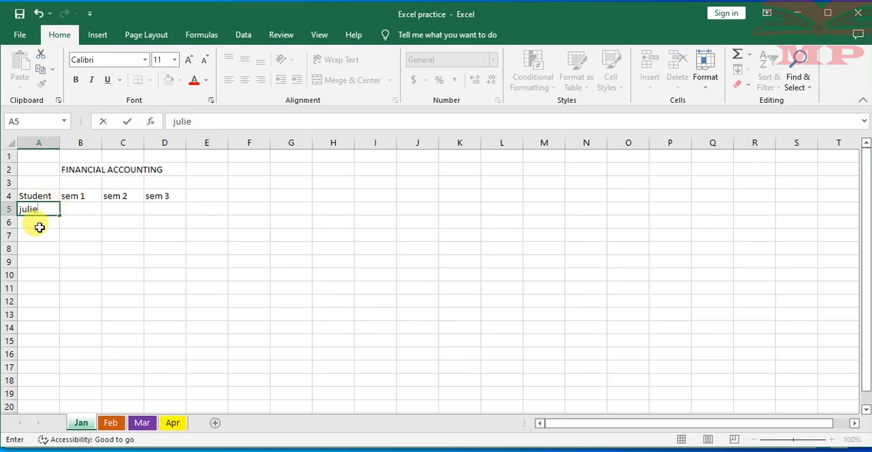
click(39, 225)
text(partrick)
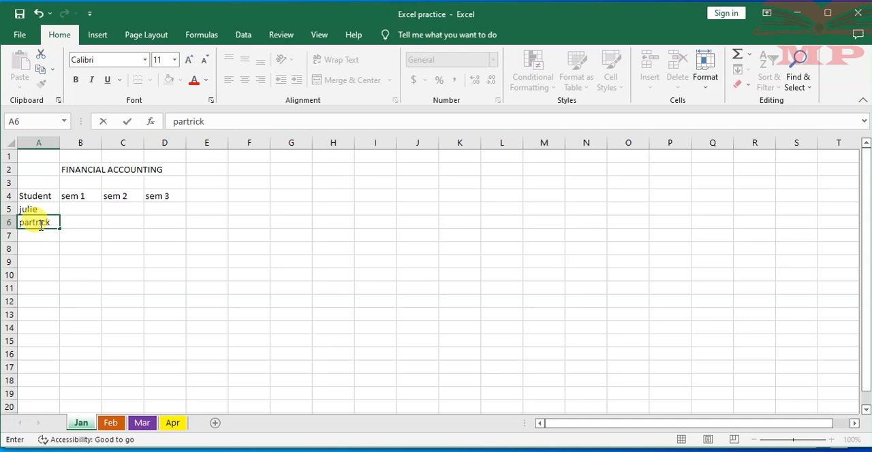
click(47, 236)
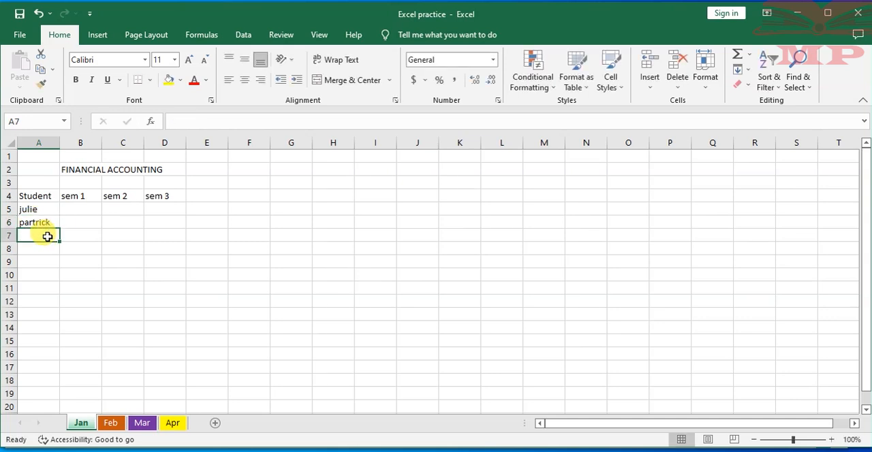
text(carlos)
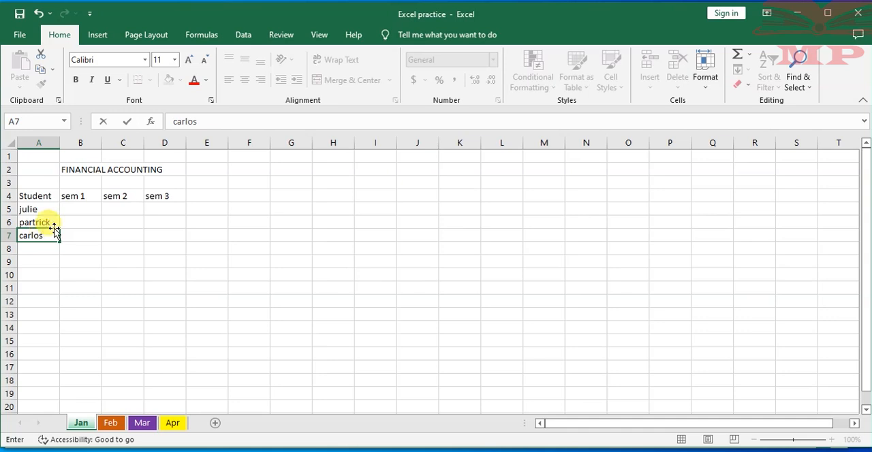
click(123, 248)
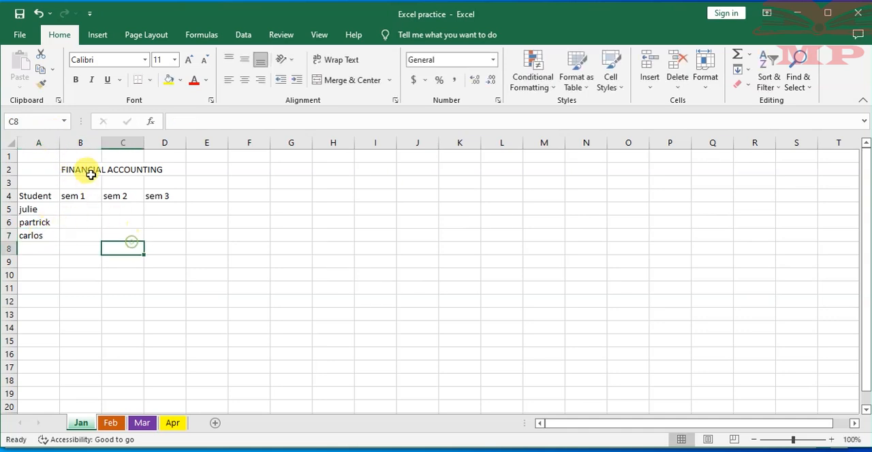
drag(61, 142, 72, 141)
- Enter the sem 1 marks 50, 60 and 76 in cells B5 to B7
click(97, 209)
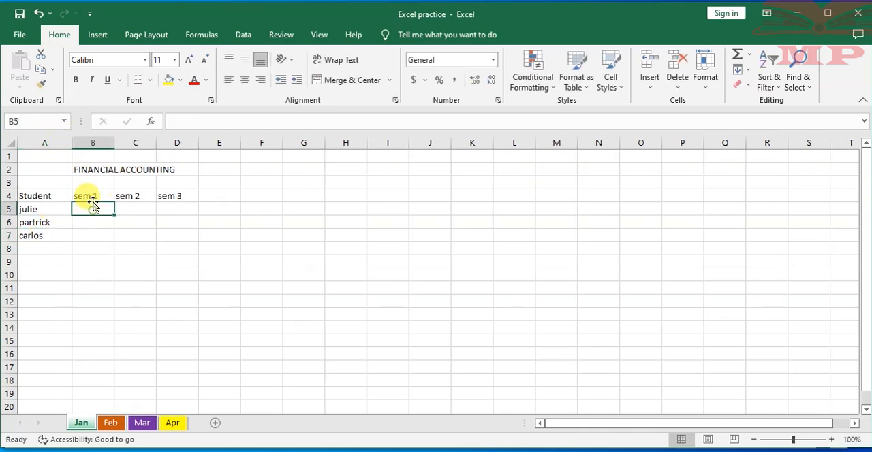
text(50)
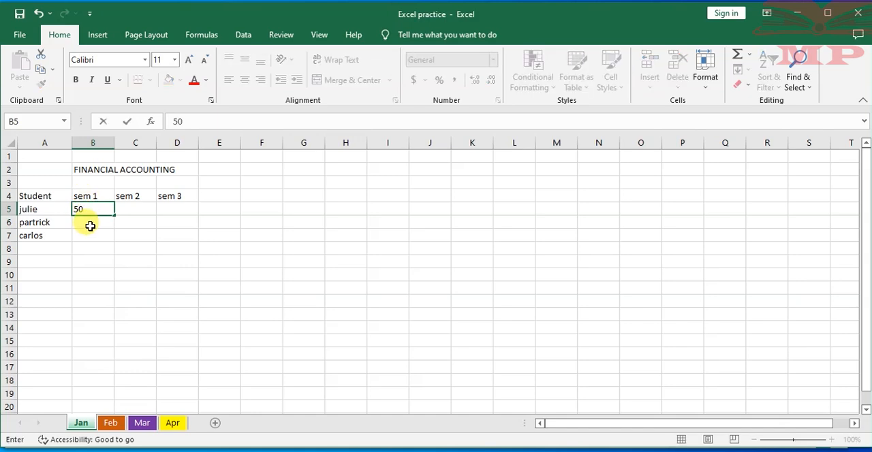
click(92, 223)
text(60)
key(Return)
text(76)
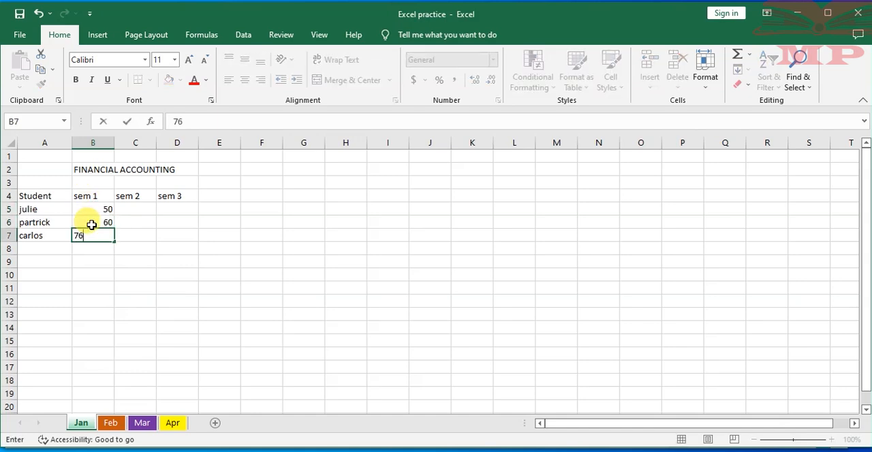
key(Tab)
- Enter the sem 2 marks 69, 54 and 65 in cells C5 to C7
text(65)
key(Up)
text(5)
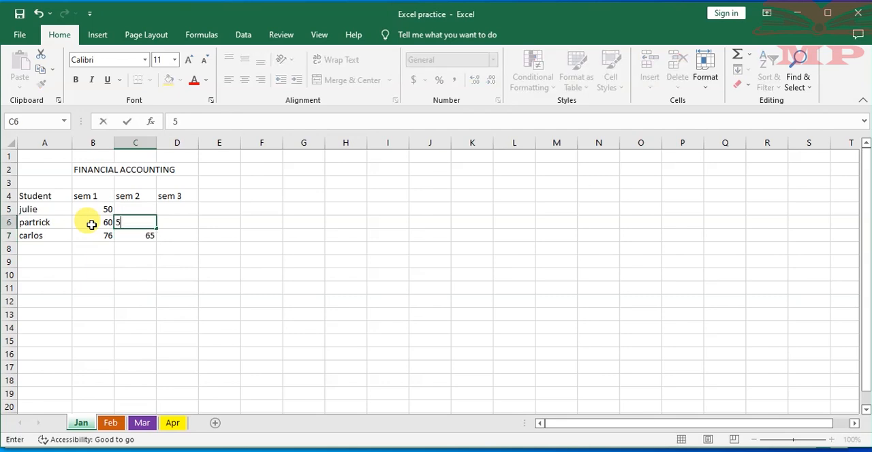
key(Up)
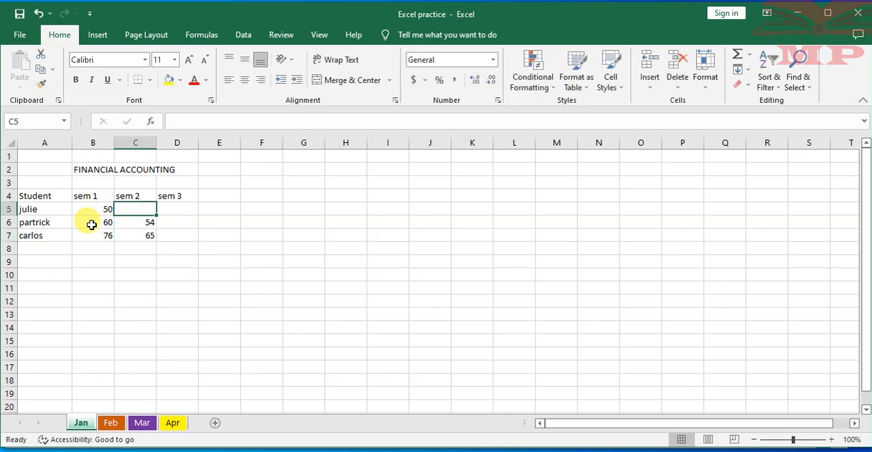
text(69)
key(Tab)
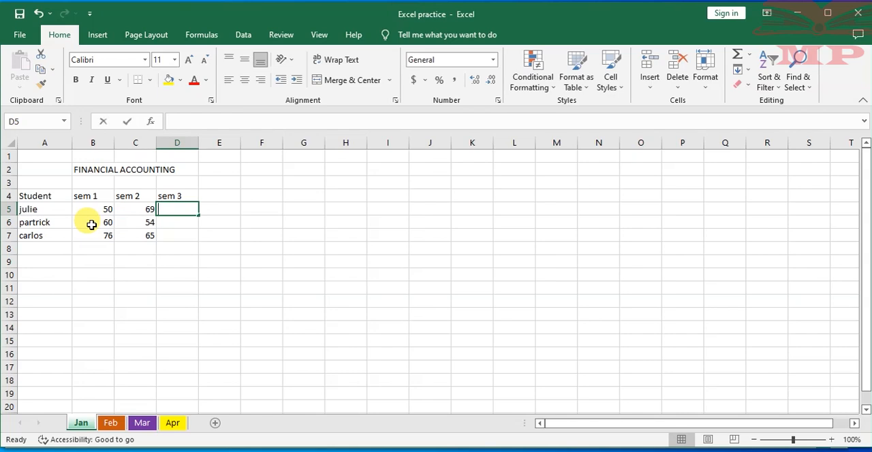
- Enter the sem 3 marks 80, 50 and 44 in cells D5 to D7
text(80)
key(Return)
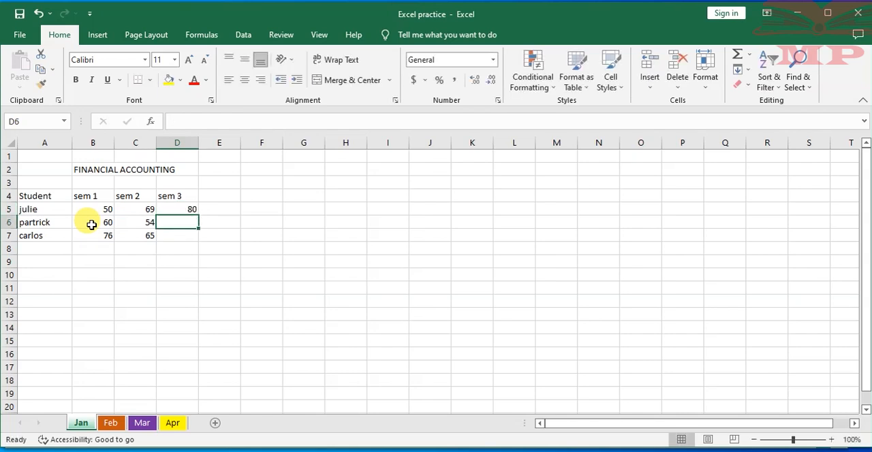
text(50)
key(Return)
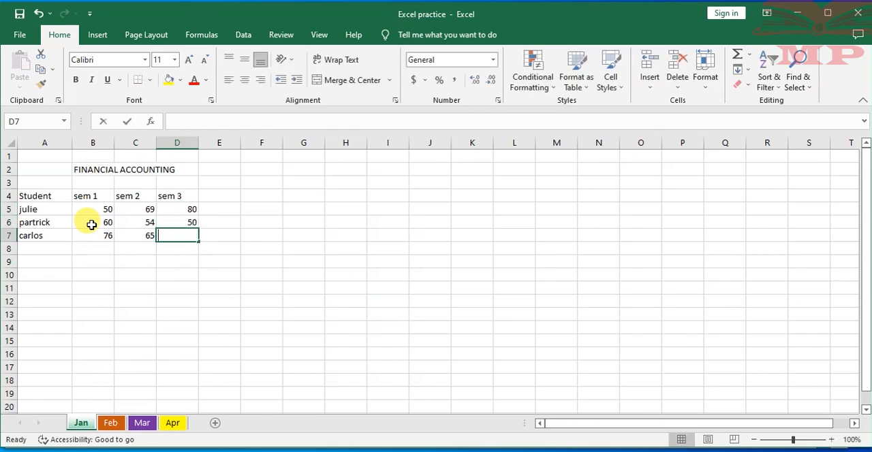
text(44)
click(142, 286)
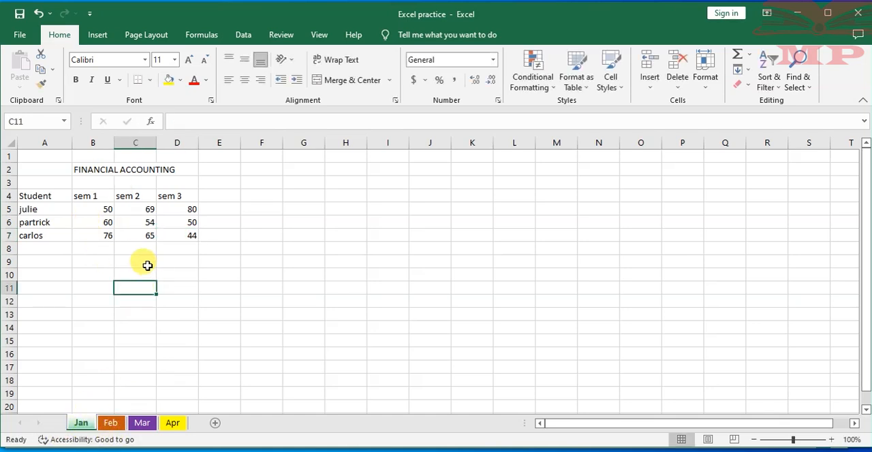
- Try to total the three sem columns of the marks table with AutoSum, and undo the totals
click(34, 196)
drag(34, 197, 189, 232)
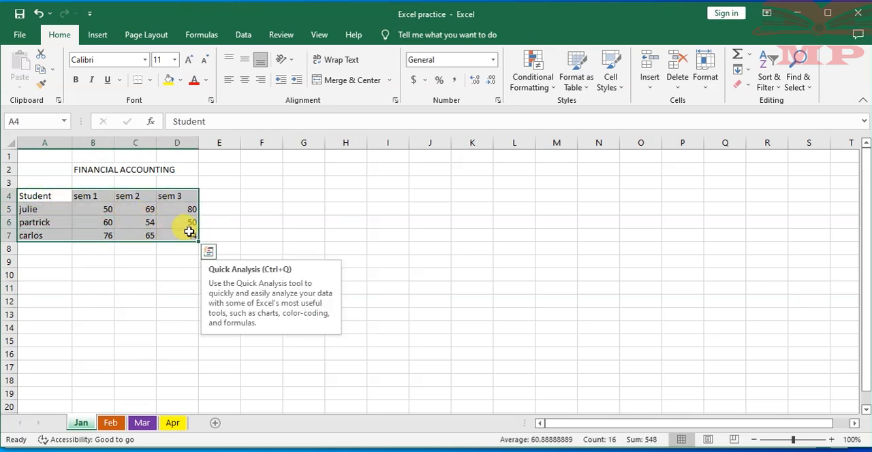
key(alt+equal)
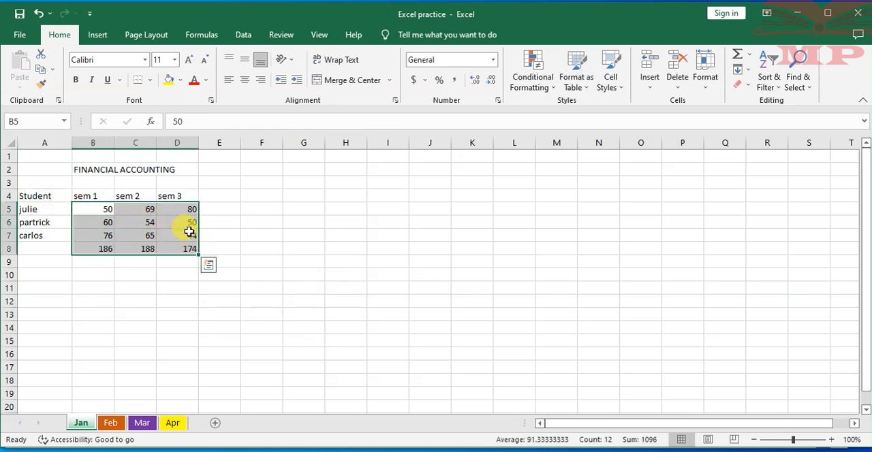
click(38, 15)
click(258, 207)
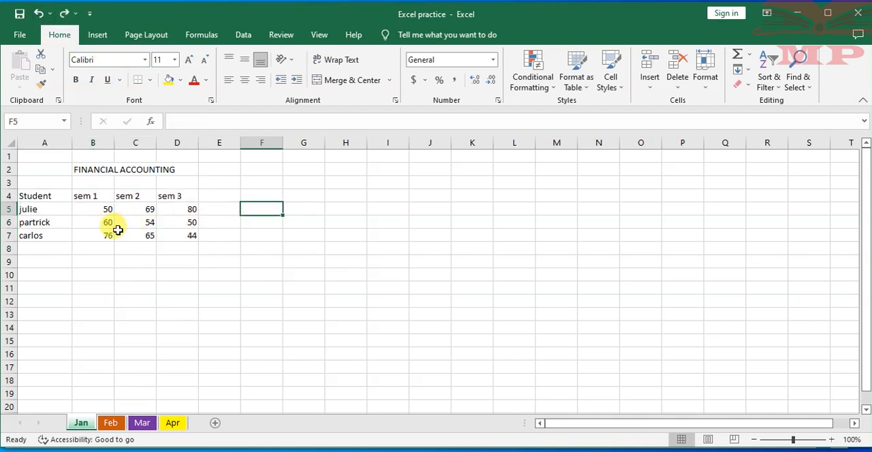
- Enter 888 in cell B8 as a trial and erase it again
click(94, 252)
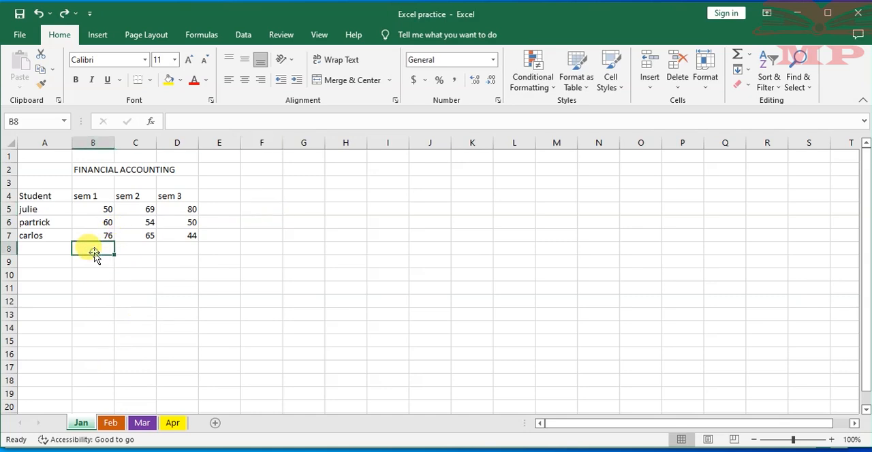
text(888)
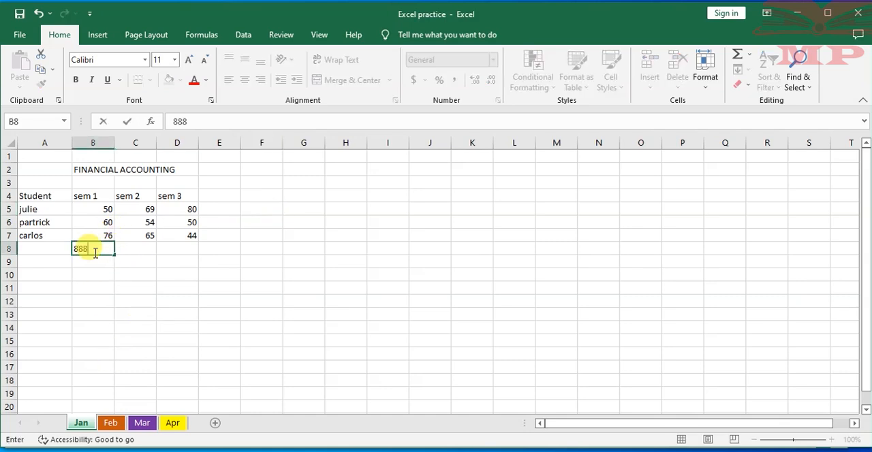
key(BackSpace)
click(62, 224)
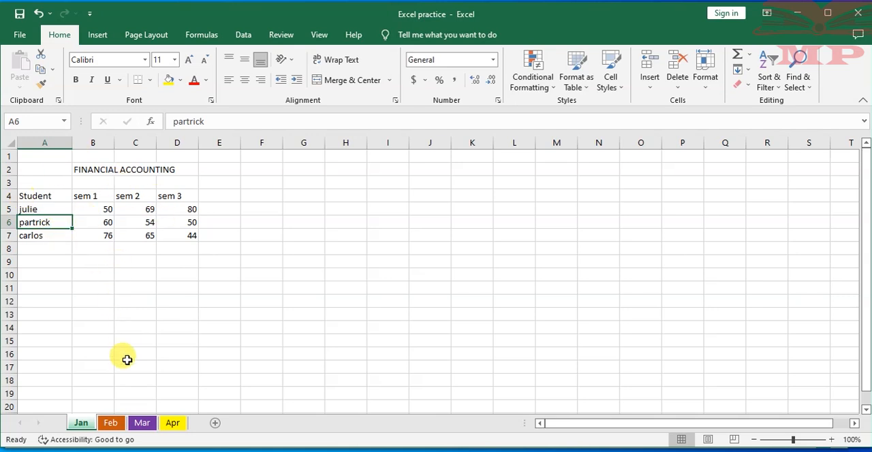
- Locate the Protect Sheet command among the Jan worksheet's commands and the cell Format options
right_click(87, 427)
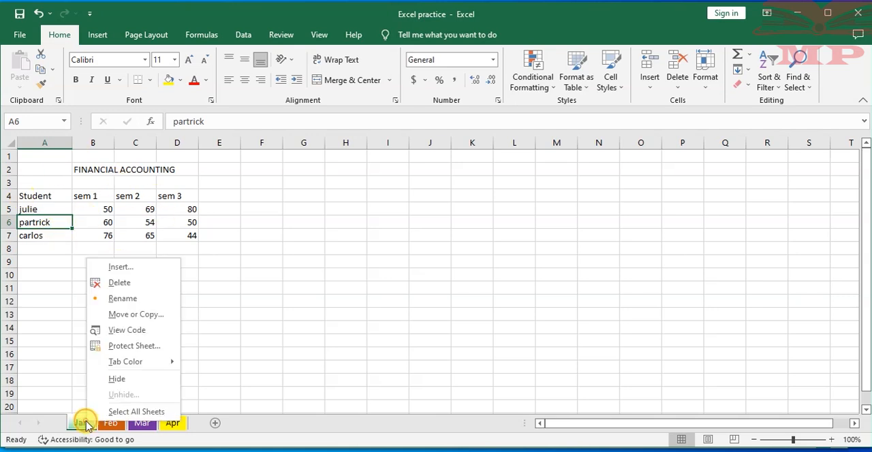
click(47, 359)
click(86, 300)
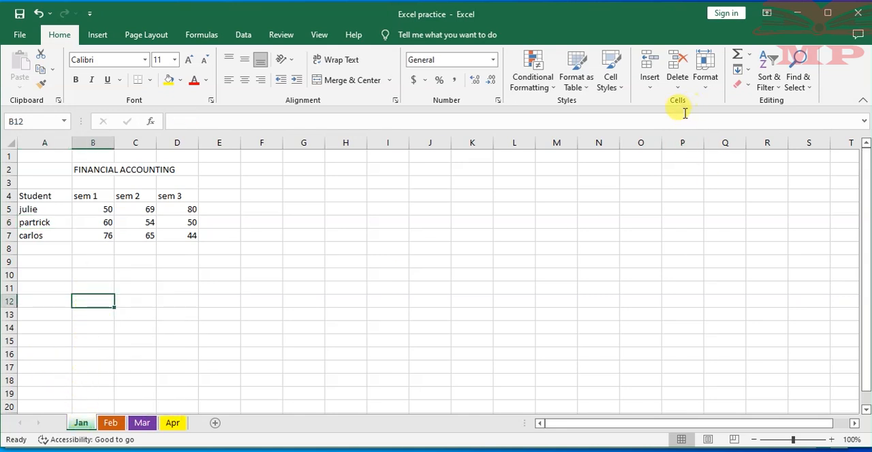
click(712, 83)
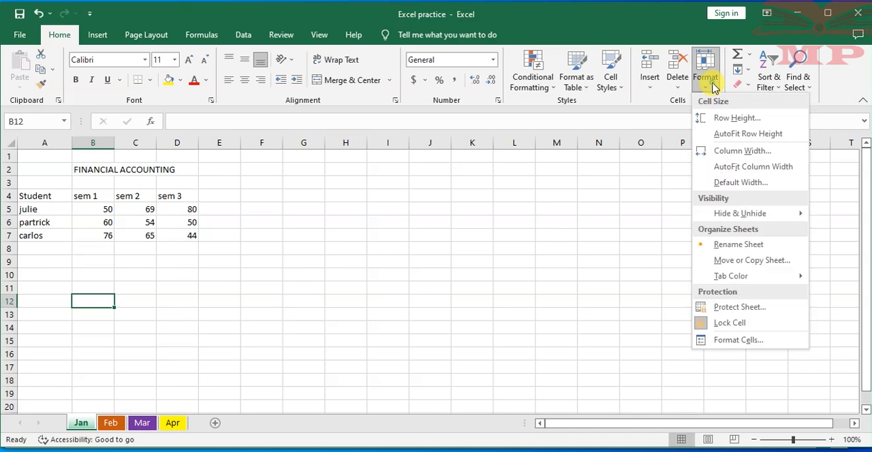
click(635, 216)
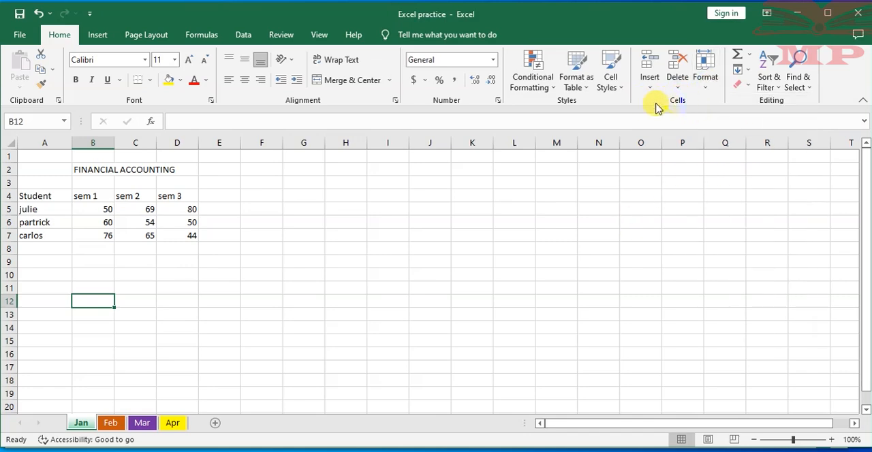
click(713, 86)
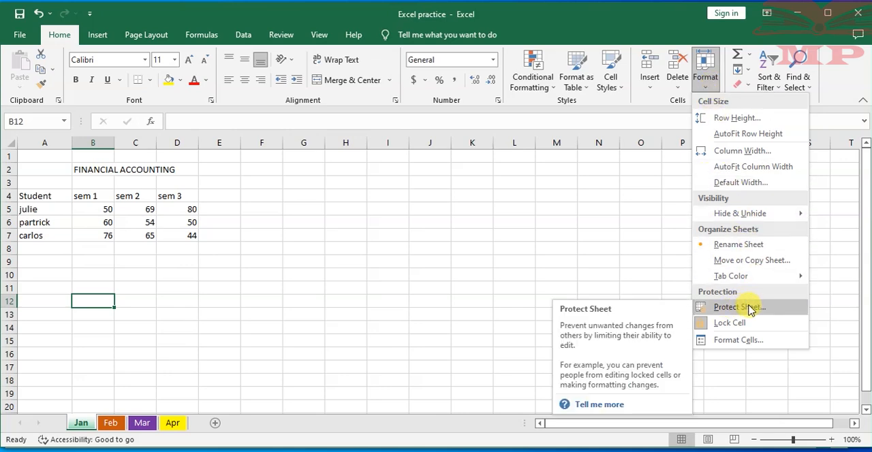
click(96, 219)
click(95, 219)
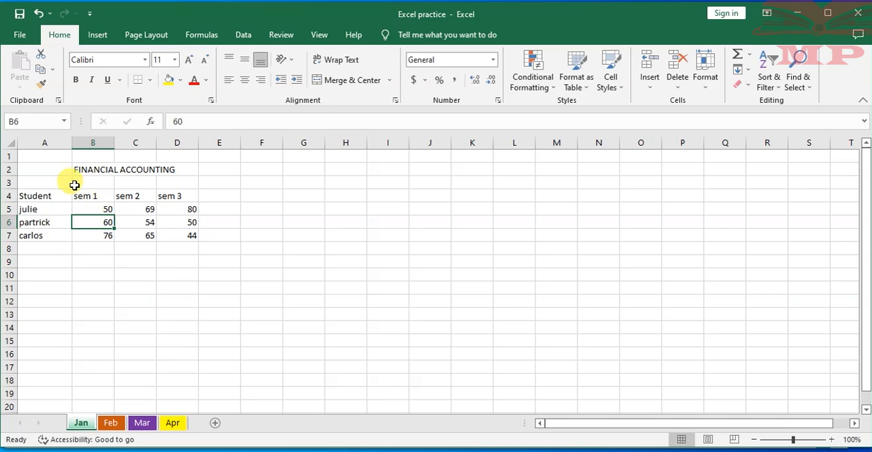
- Start protecting the Jan worksheet, and disallow selecting locked cells and selecting unlocked cells
right_click(81, 425)
click(116, 347)
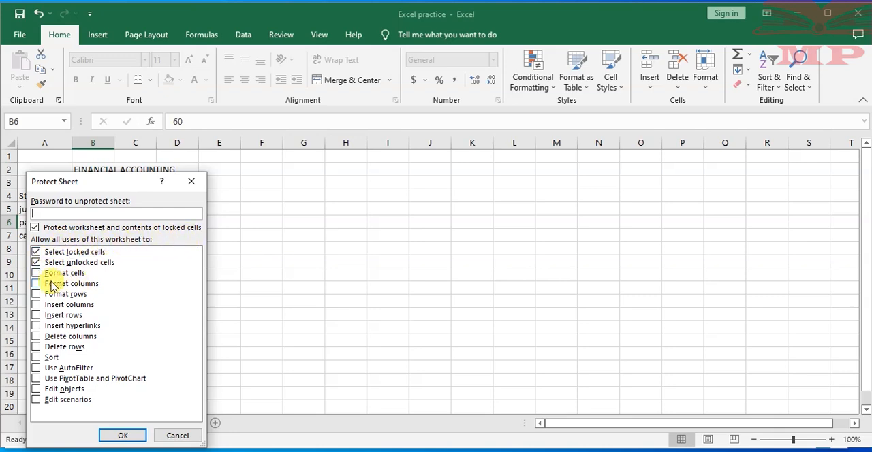
click(35, 251)
click(35, 262)
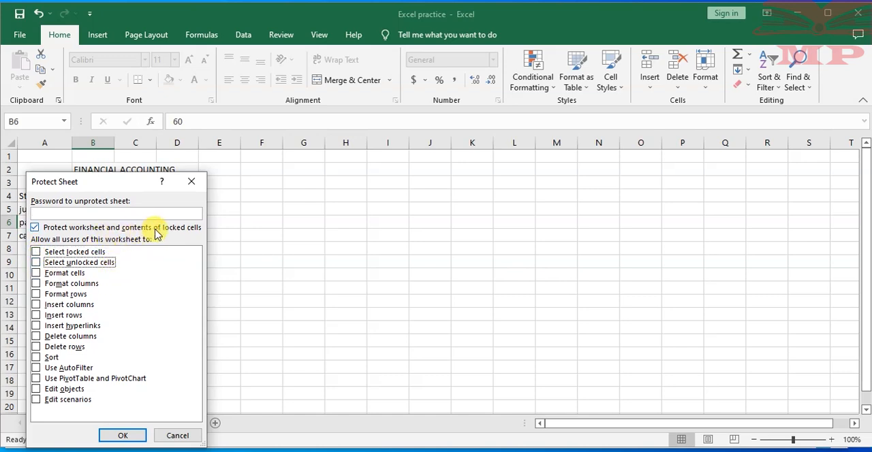
- Enter the password to unprotect the sheet, and re-enter it to apply the protection to the Jan worksheet
click(80, 212)
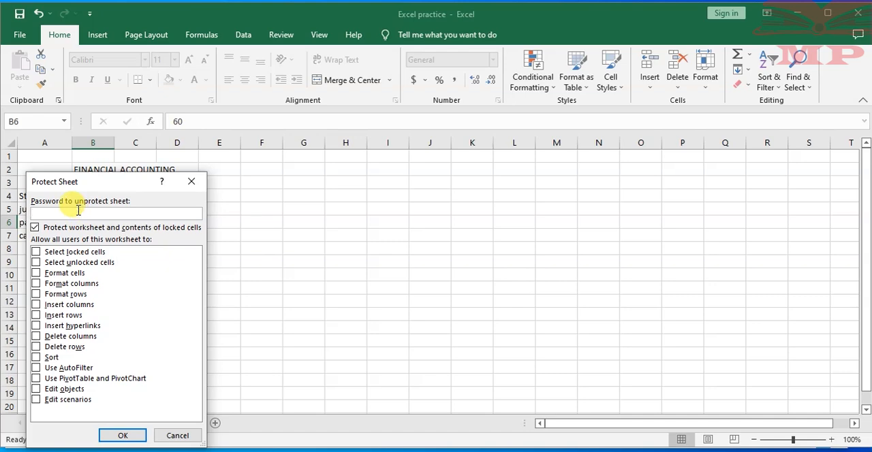
text(1)
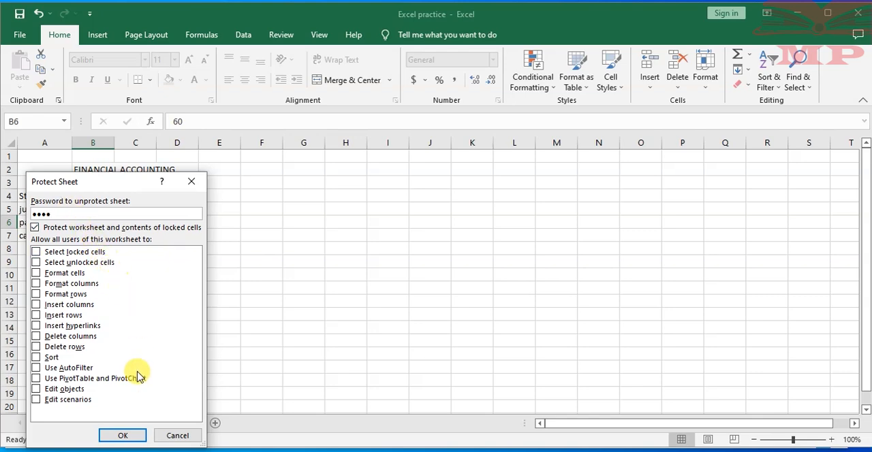
click(122, 436)
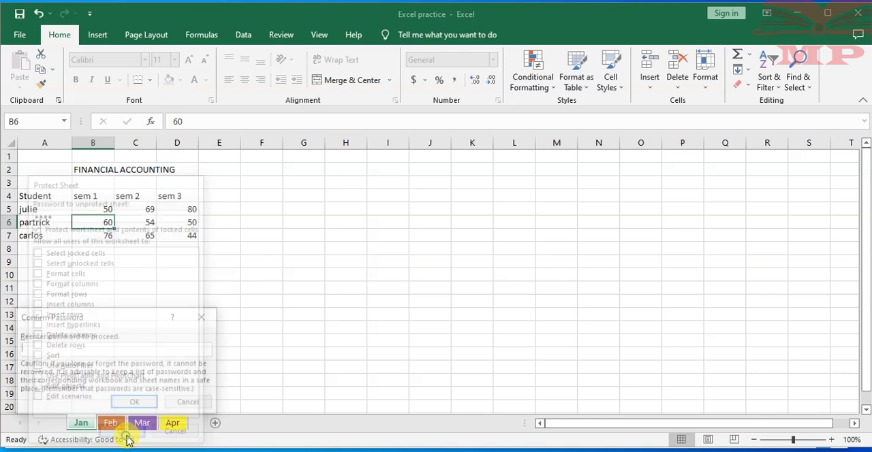
text(1)
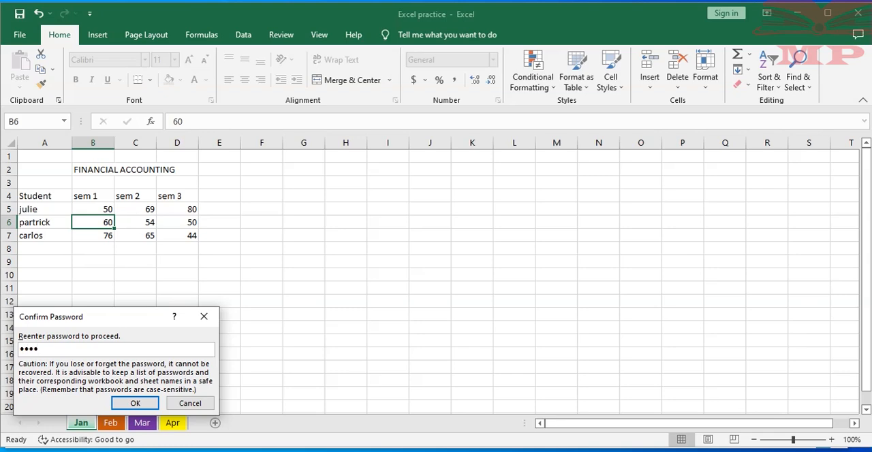
text(234)
click(131, 403)
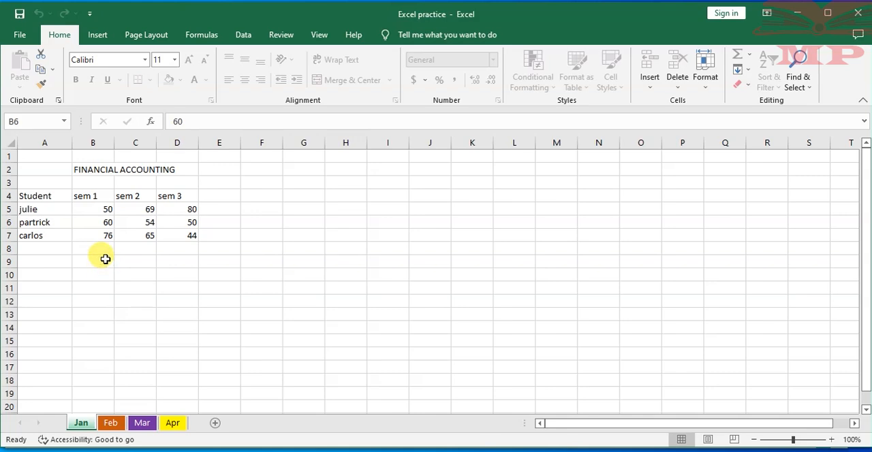
- Test the Jan worksheet's protection by trying to enter text in cell B6
key(a)
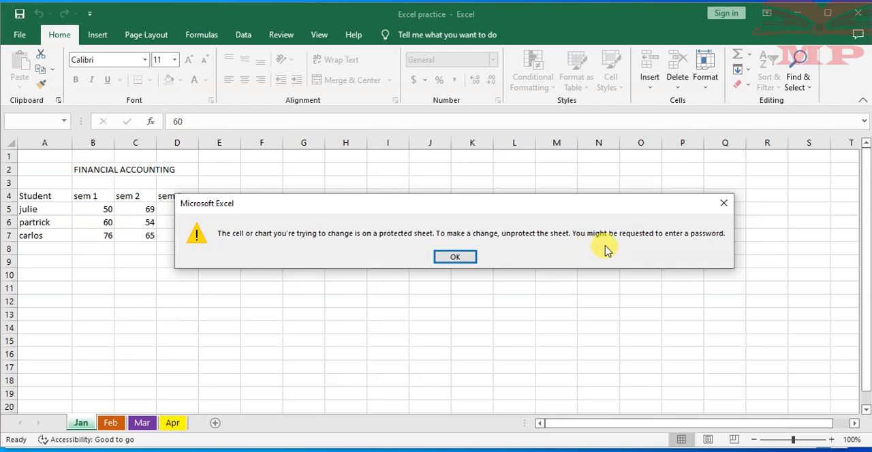
click(461, 256)
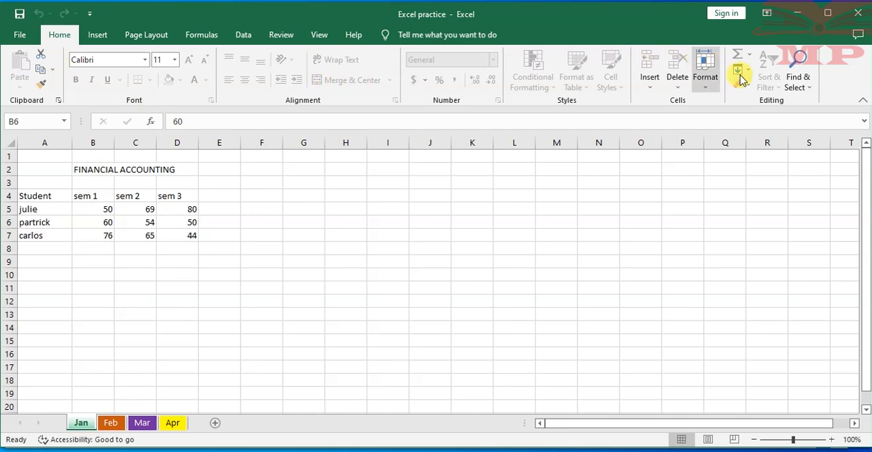
- Examine which insert, page layout, formula, data and review commands the protected worksheet allows, and try to edit the contents of cell B6
click(99, 37)
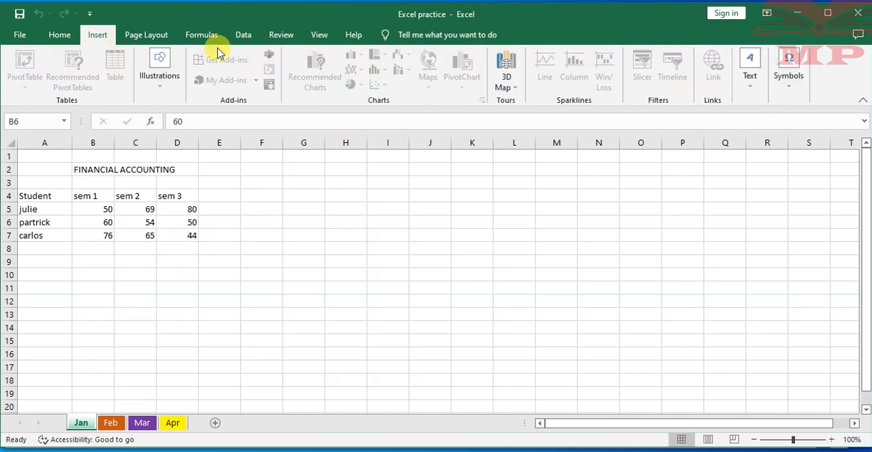
click(146, 35)
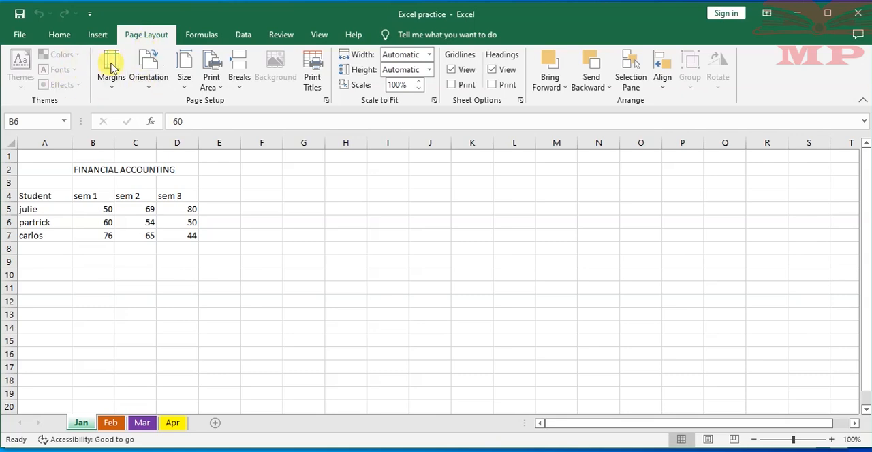
click(203, 36)
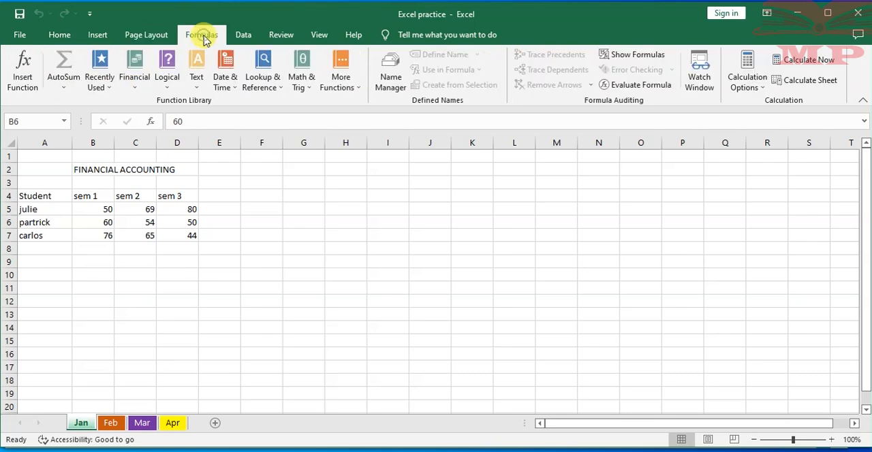
click(136, 82)
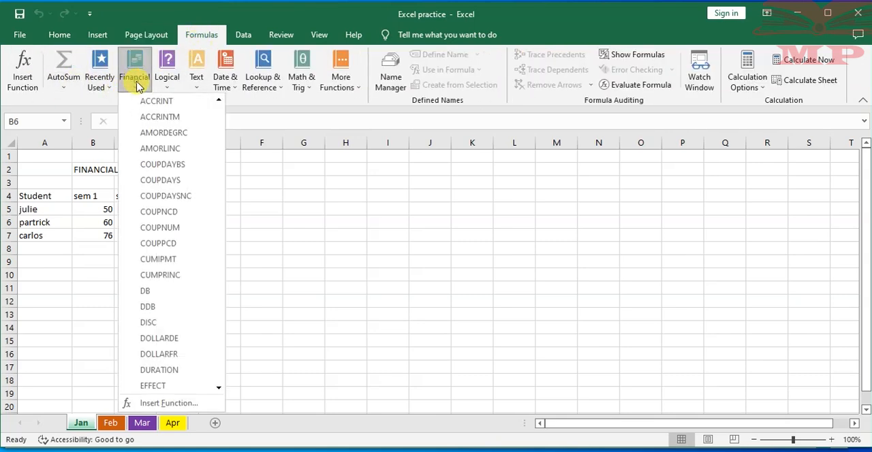
click(399, 214)
click(243, 35)
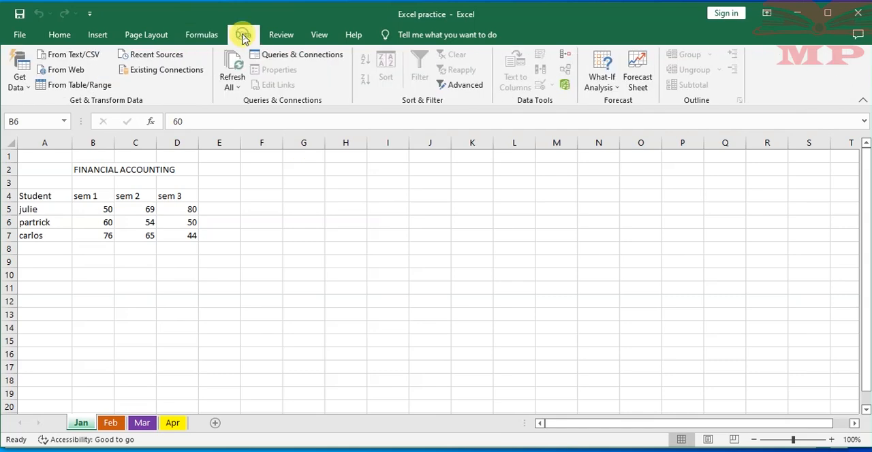
click(282, 35)
click(59, 35)
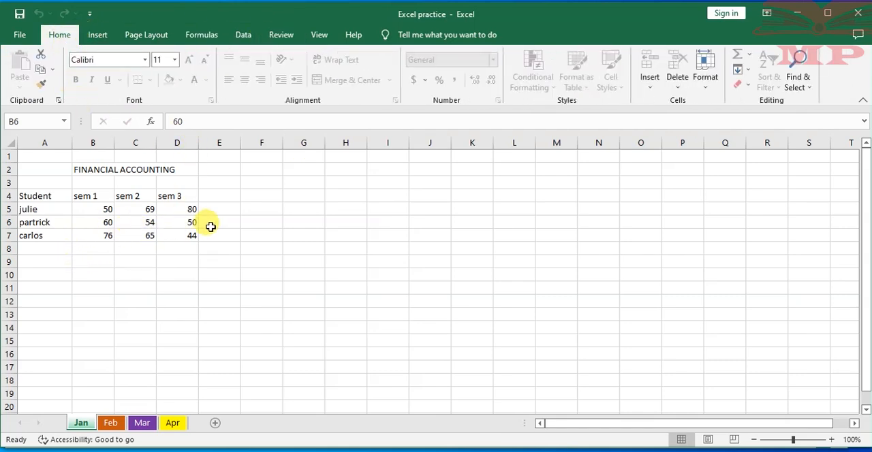
click(266, 120)
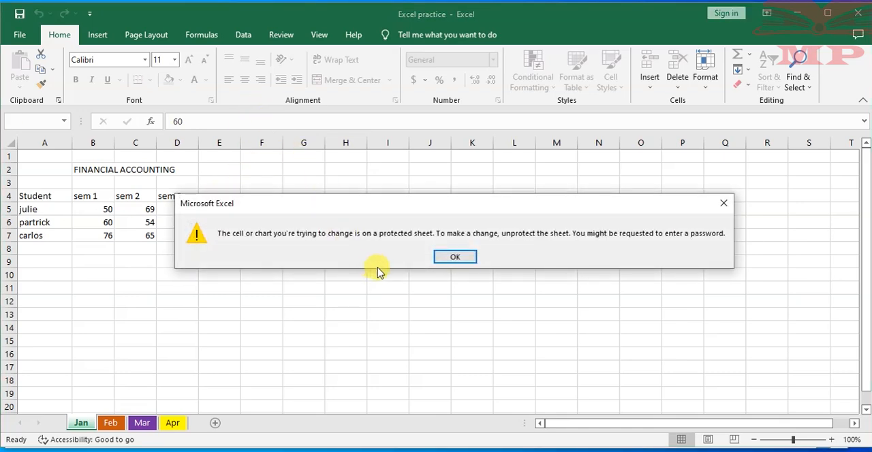
click(455, 256)
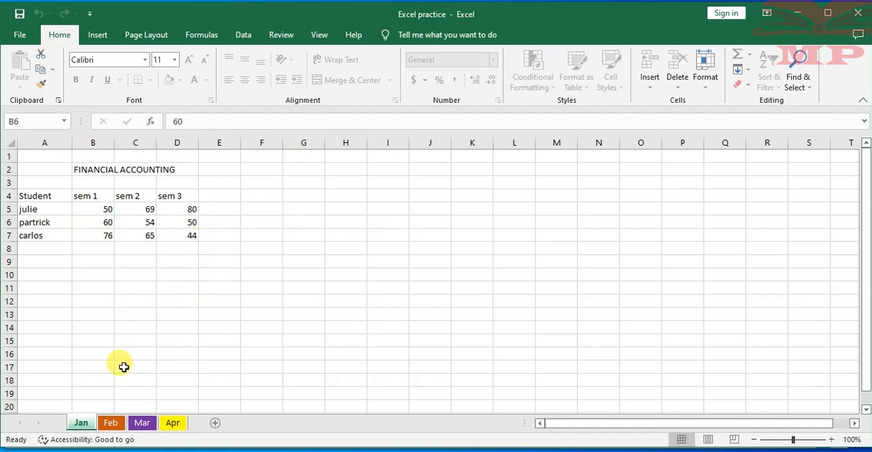
right_click(87, 420)
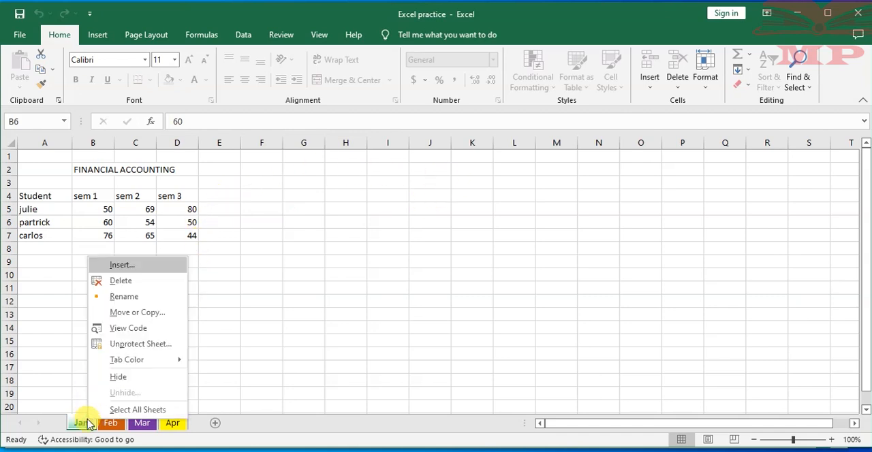
click(67, 286)
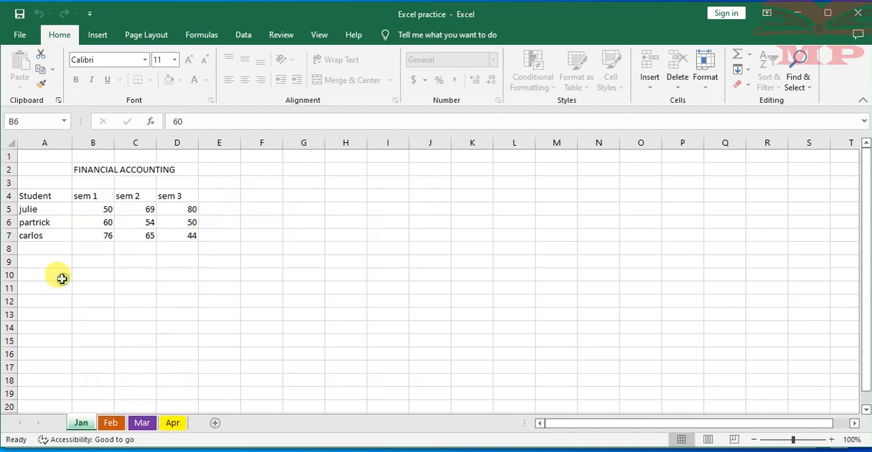
right_click(79, 421)
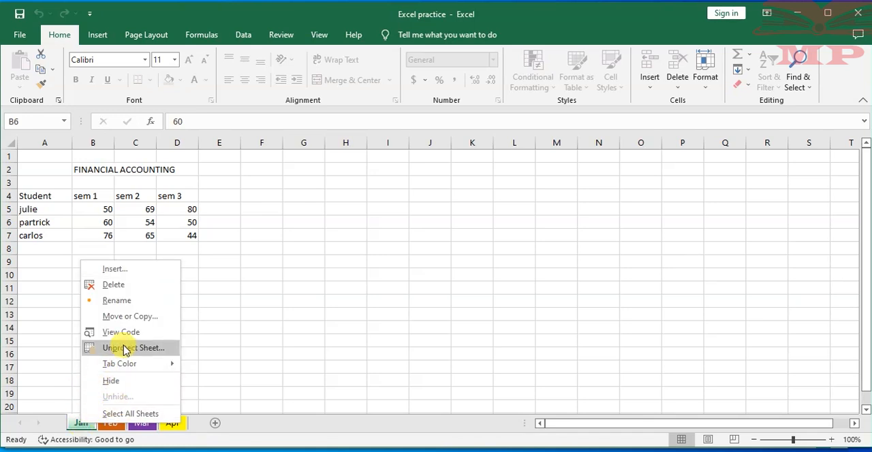
click(265, 274)
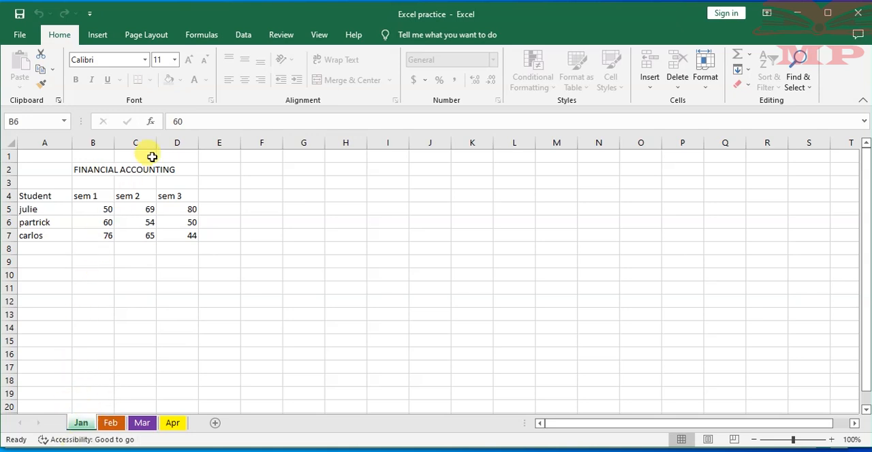
- Test that the Feb worksheet is still editable by entering 5665 in cell B5
click(121, 424)
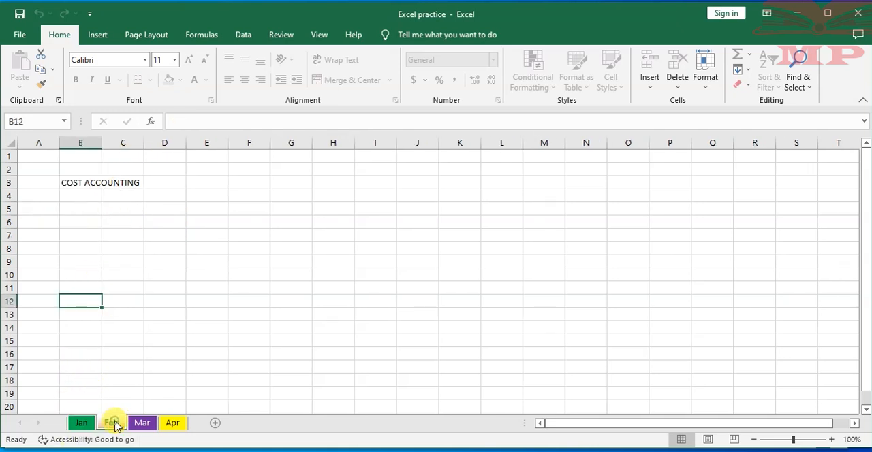
click(86, 210)
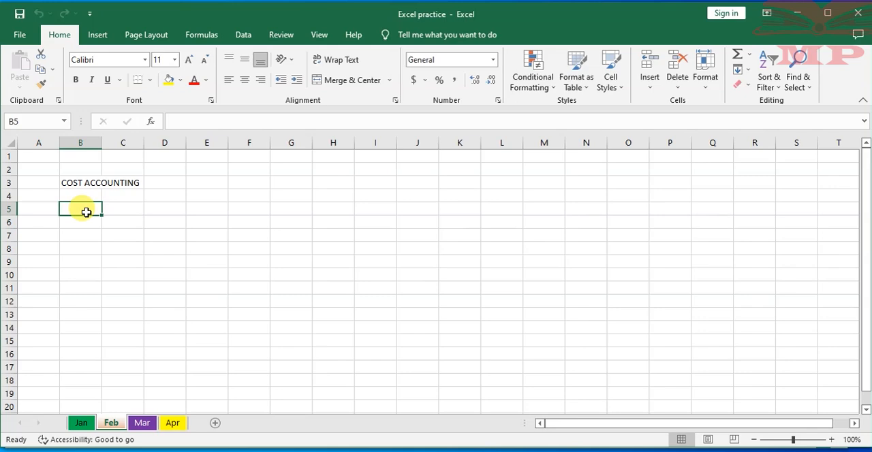
text(56)
text(65)
key(Return)
- Enter 4540 in cell D10 of the Mar worksheet and 5656 in cell C1 of the Apr worksheet
click(141, 423)
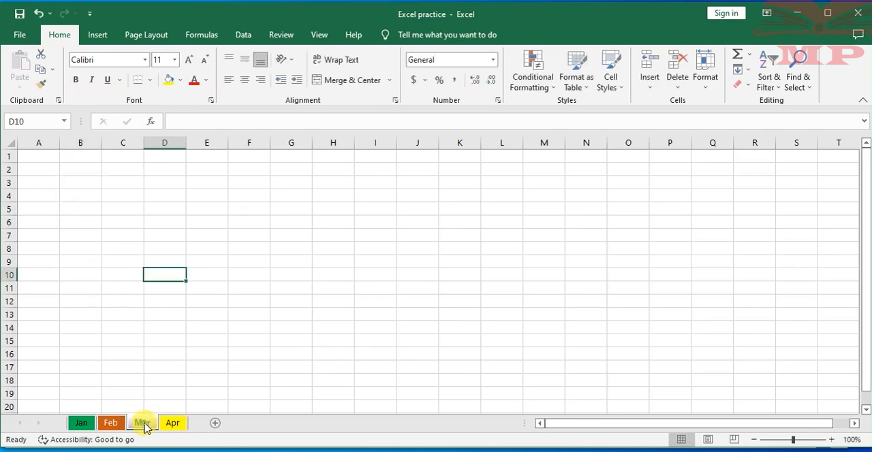
text(454)
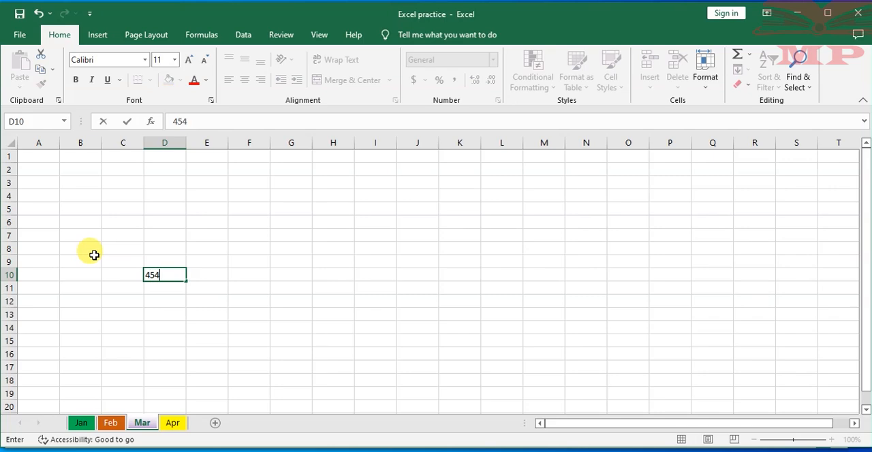
text(0)
click(173, 423)
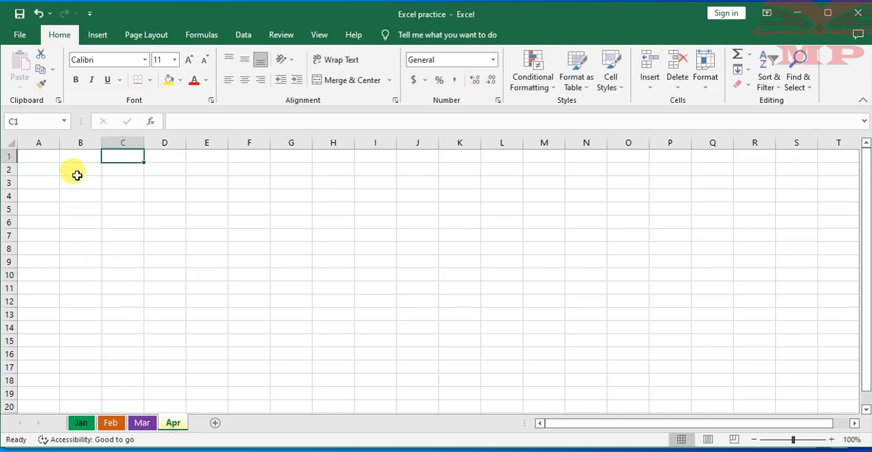
text(5656)
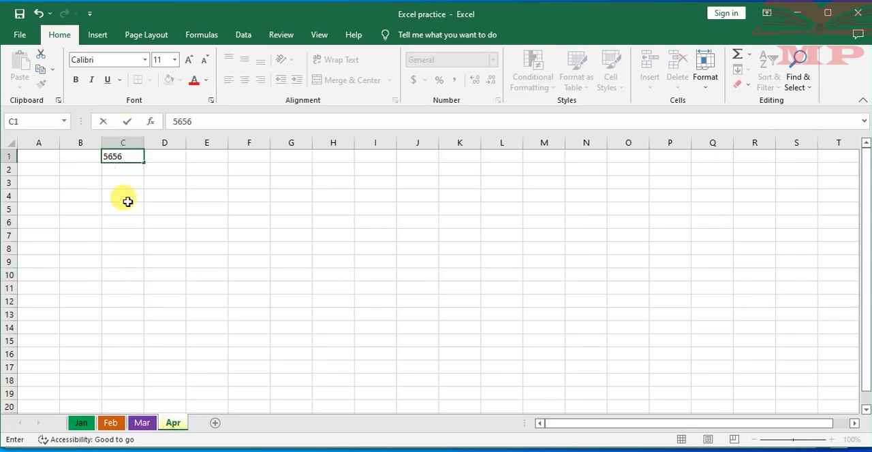
click(128, 202)
- Return to the Jan worksheet and try to enter 5 in the protected cell B6
click(80, 423)
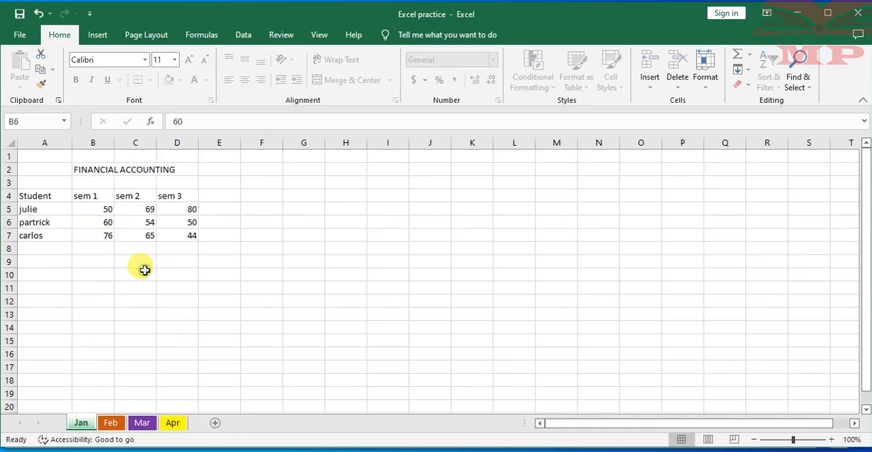
text(5)
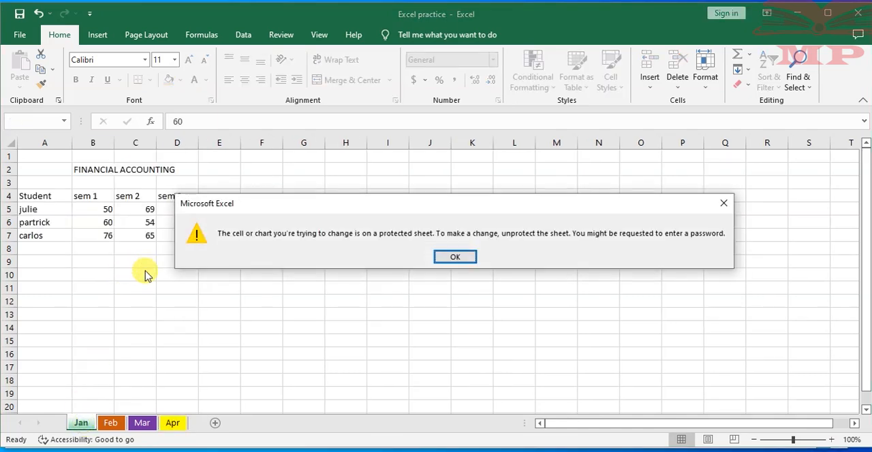
click(453, 256)
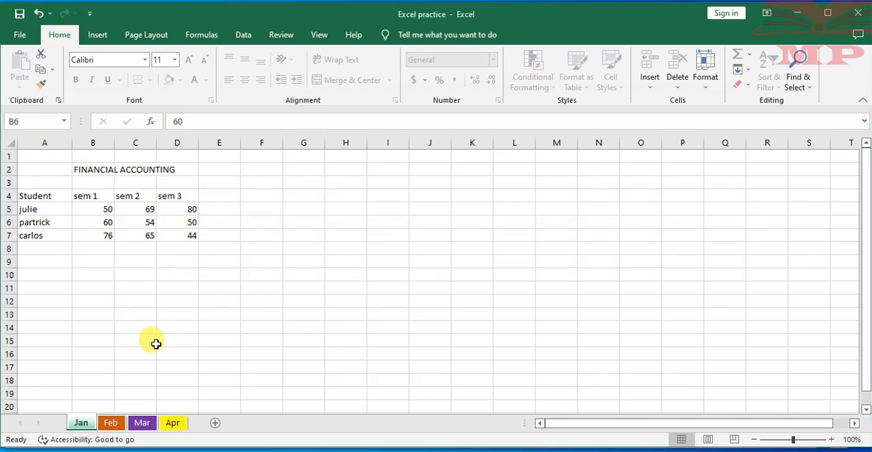
- Unprotect the Jan worksheet by entering its sheet protection password
right_click(81, 424)
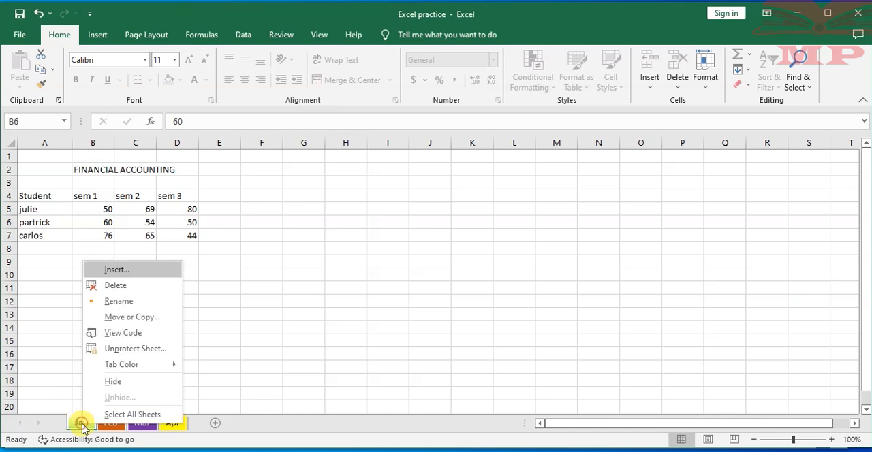
click(136, 349)
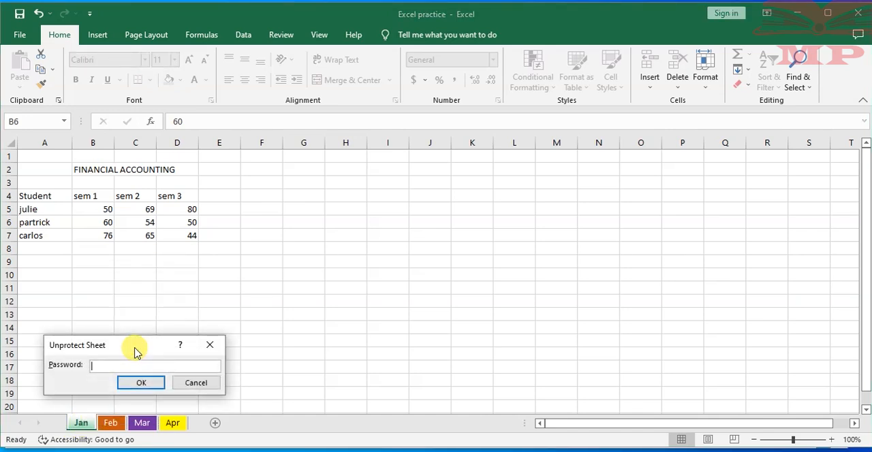
text(123)
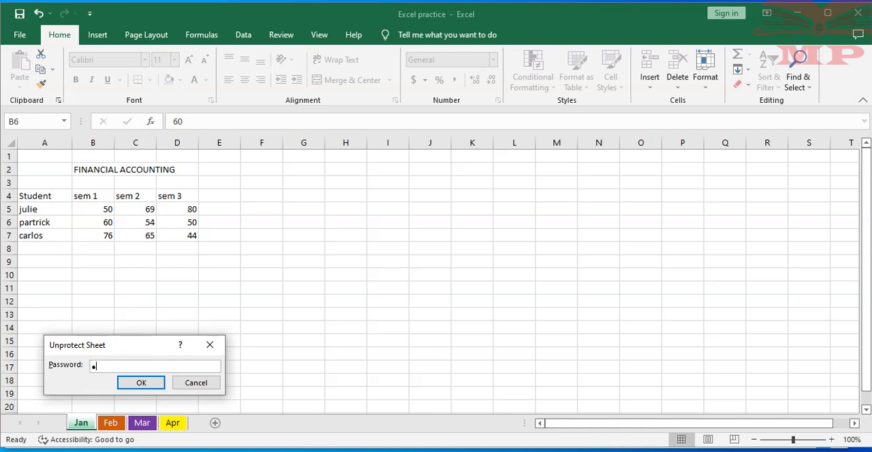
text(4)
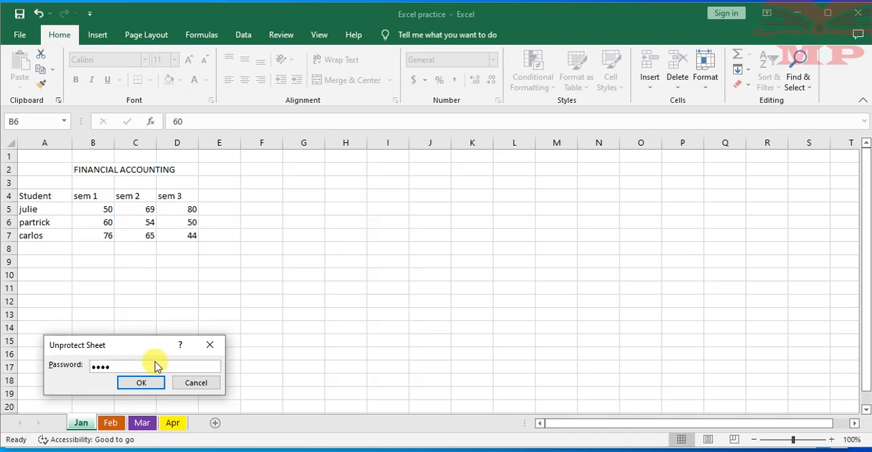
click(140, 383)
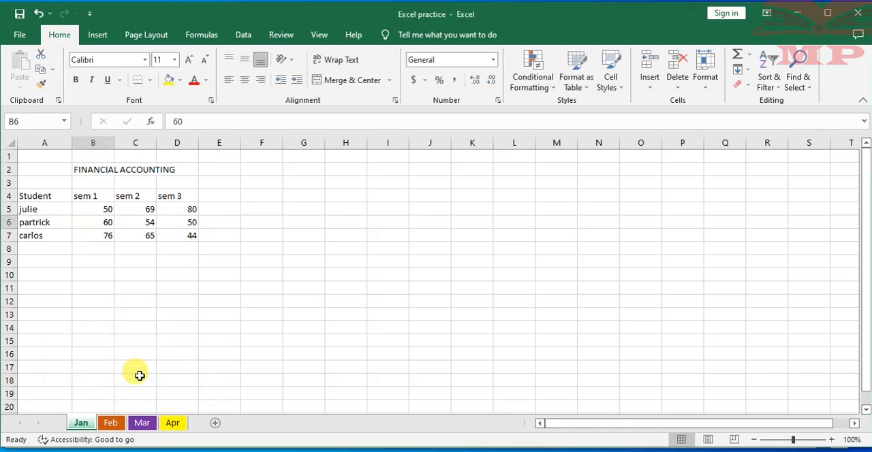
- Add a fourth student in row 8 of the marks table, with marks 56, 56 and 43 for sem 1 to sem 3
click(121, 248)
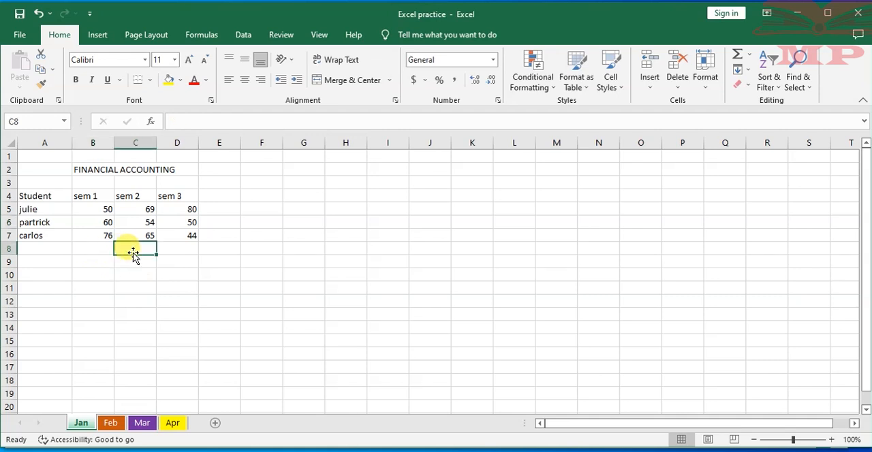
click(97, 248)
click(44, 247)
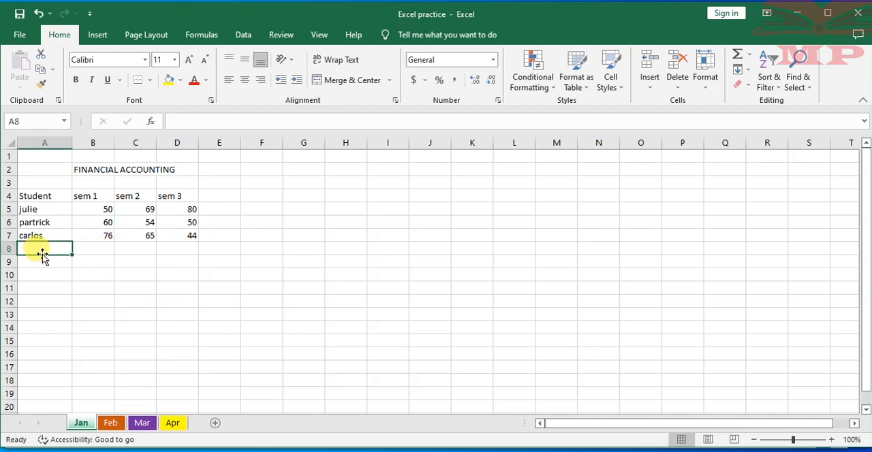
text(Dan)
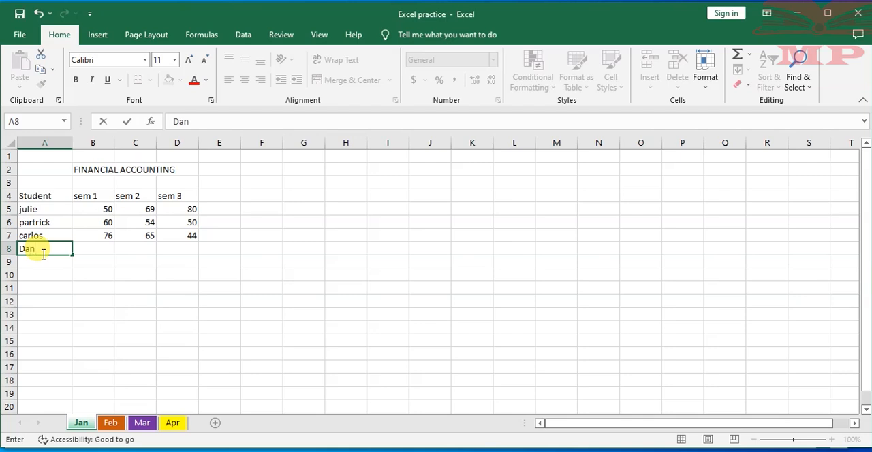
key(Tab)
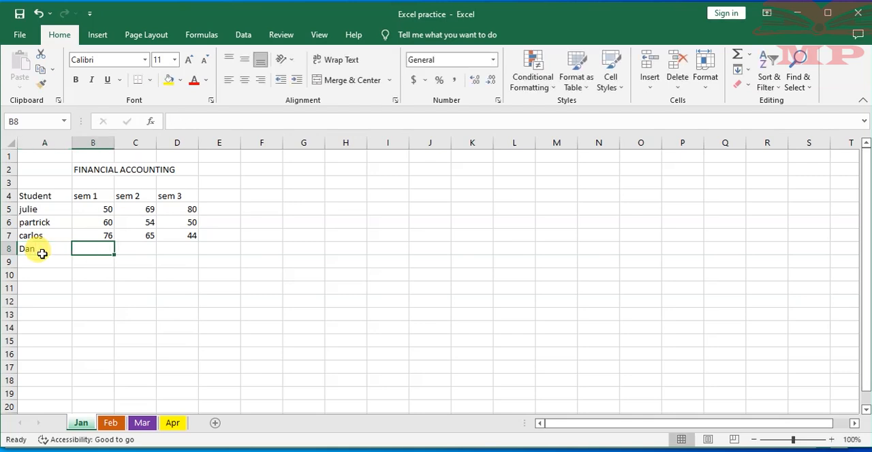
text(56)
key(Tab)
text(56)
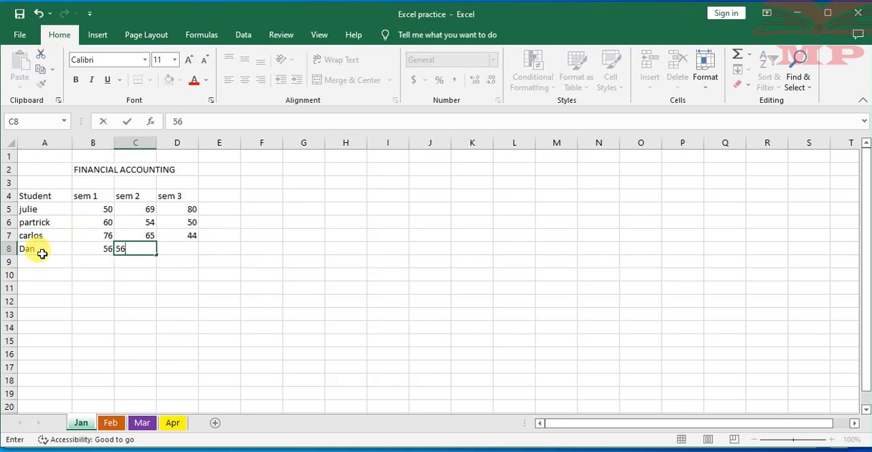
key(Tab)
text(43)
key(Tab)
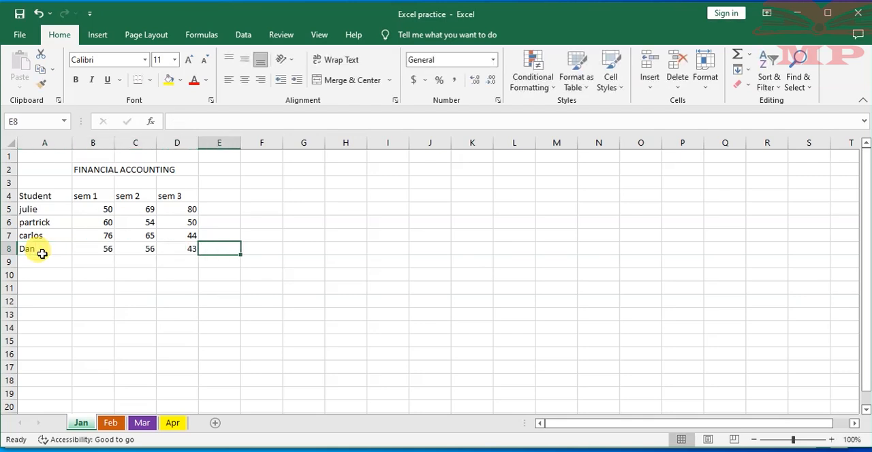
- Widen column A of the Jan worksheet slightly
click(85, 287)
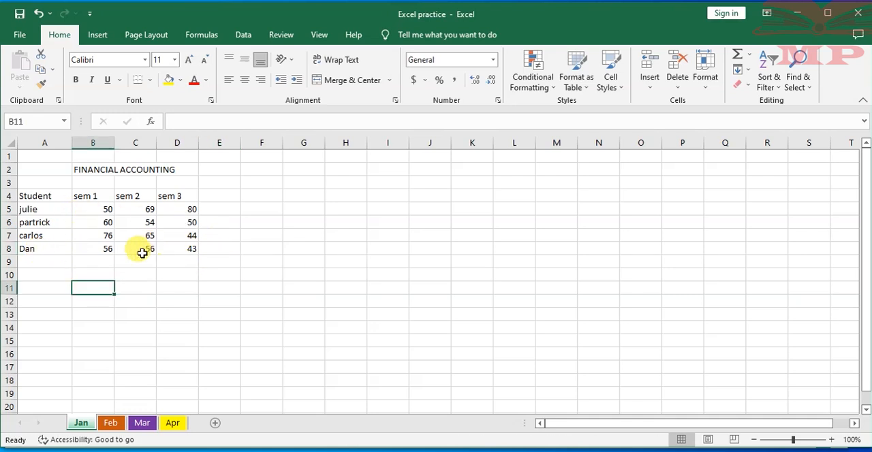
click(45, 263)
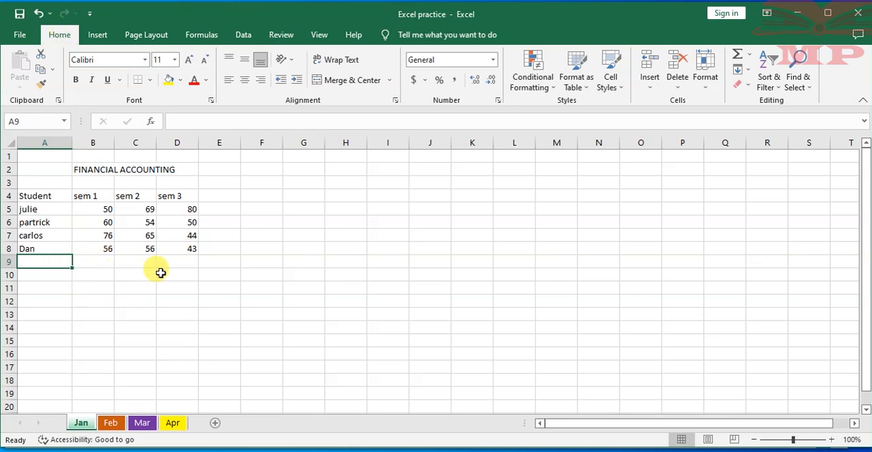
drag(72, 140, 83, 139)
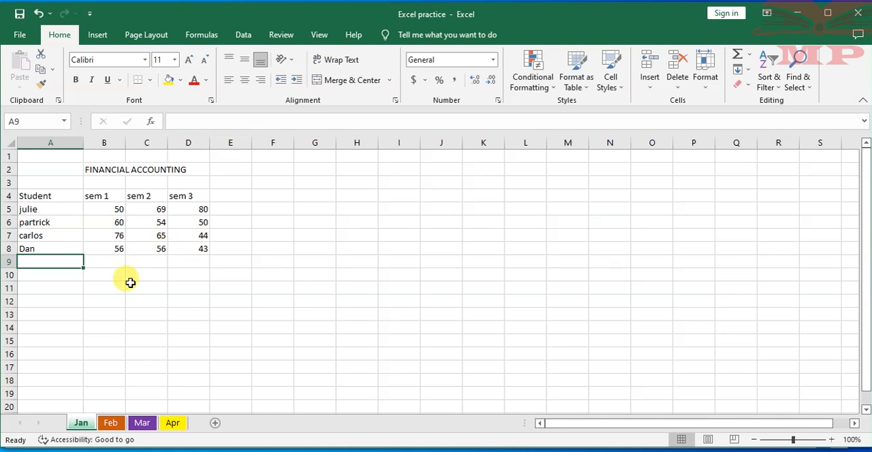
- Enter the heading "tasks" in cell A10 and the first task, "Create a workbook and name it Payroll 2022", in cell A11
click(52, 276)
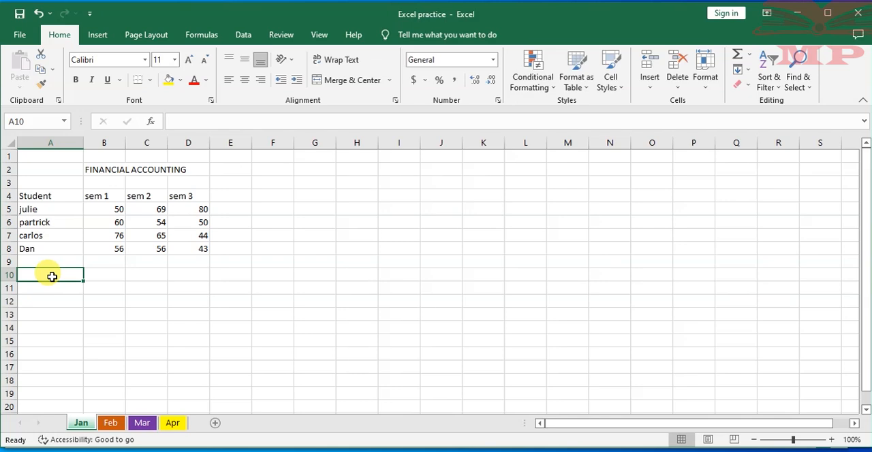
text(tasks)
click(51, 289)
text(Cr)
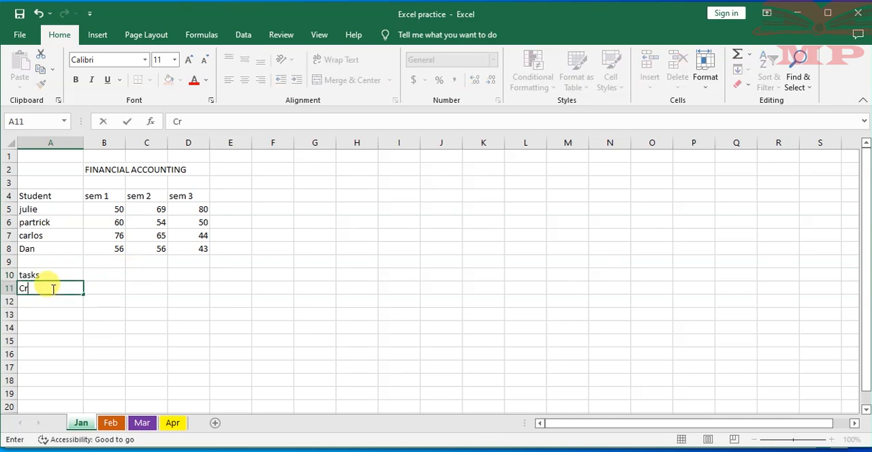
text(eate a worksheet)
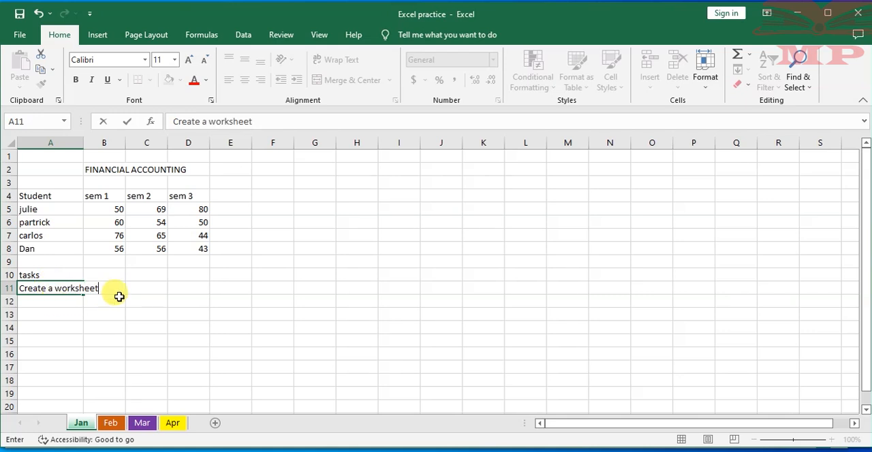
key(BackSpace)
key(BackSpace)
key(BackSpace)
key(BackSpace)
text(book)
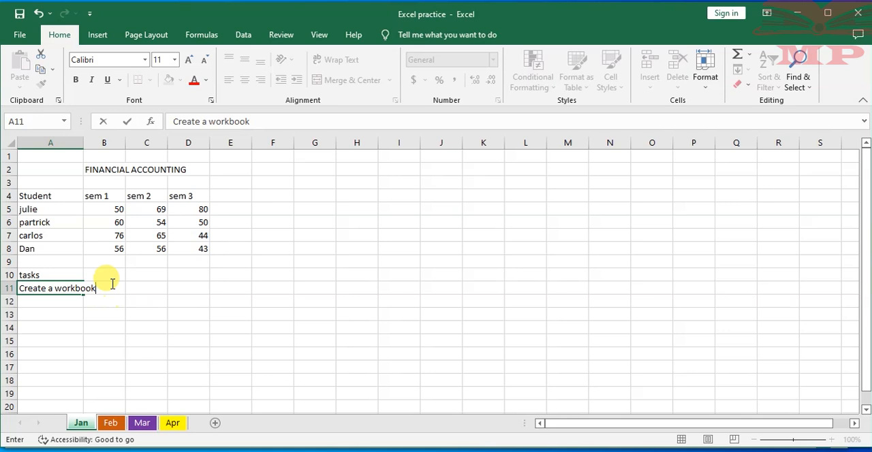
text( and name it)
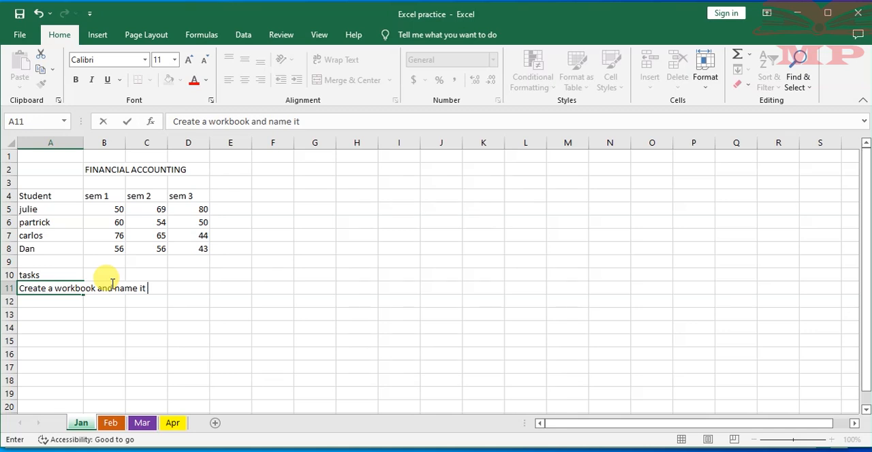
text( Payroll 2022)
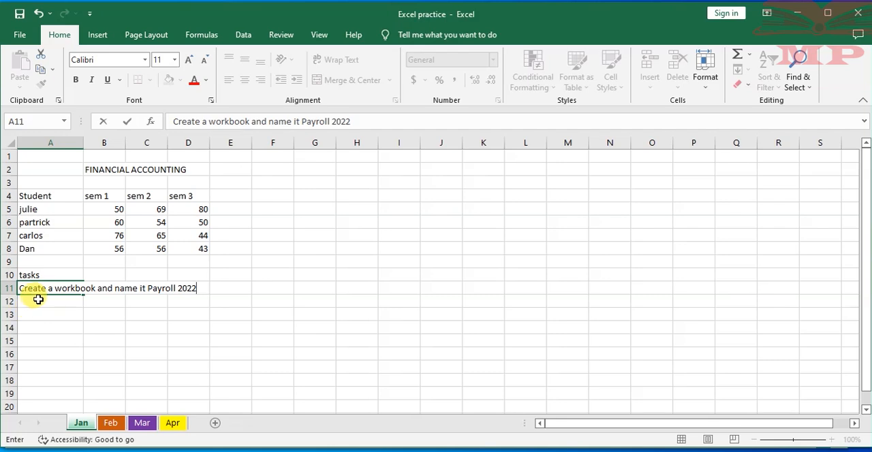
- Enter the second task, "Save in a folder names ABC LTD Cretaed on the desktop", in cell A12
click(37, 300)
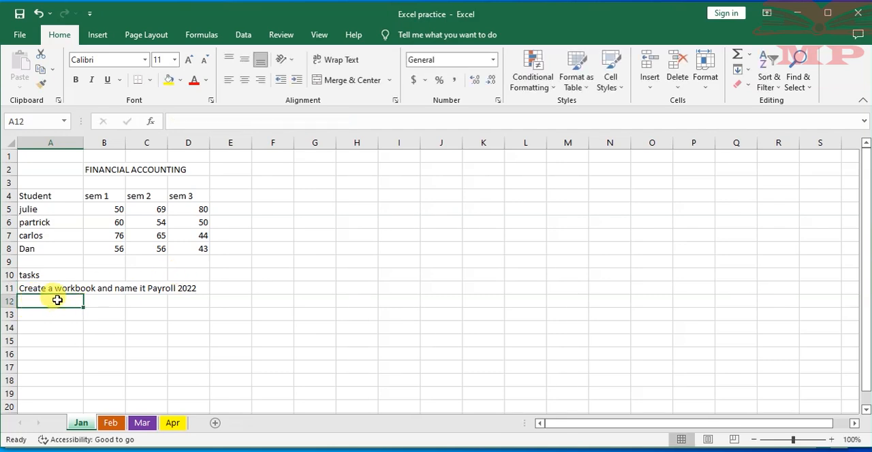
text(Save in a fol)
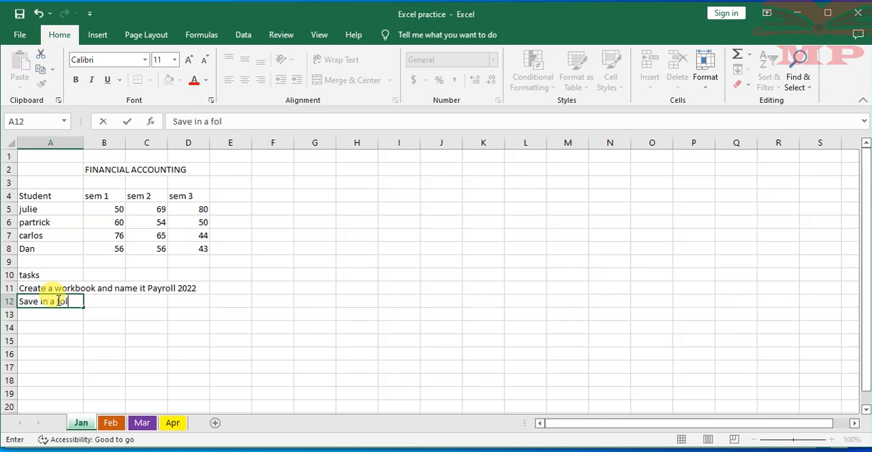
text(der names A)
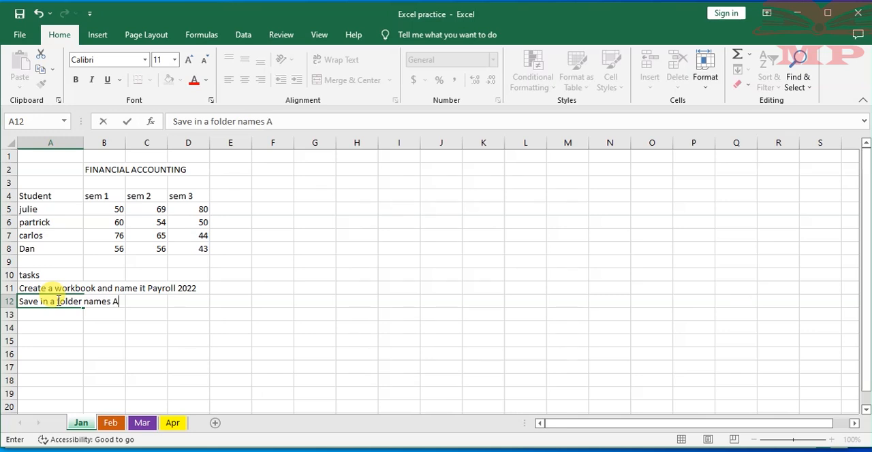
text(BC LTD Cretaed)
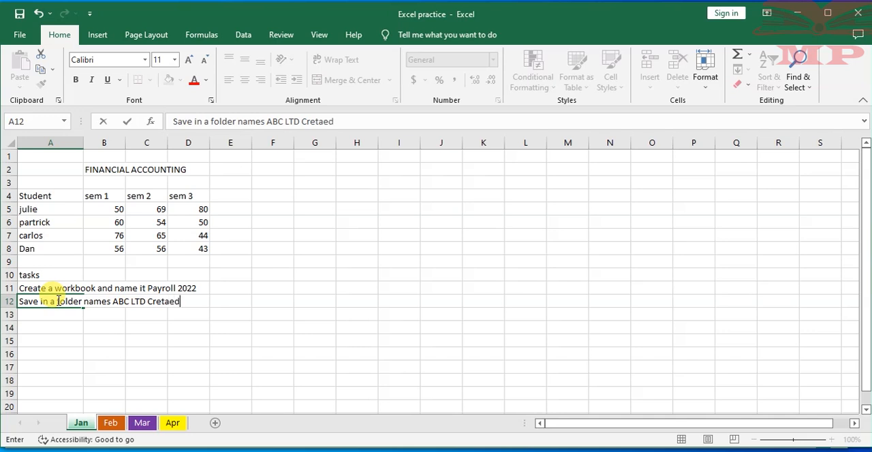
text( on the desktop)
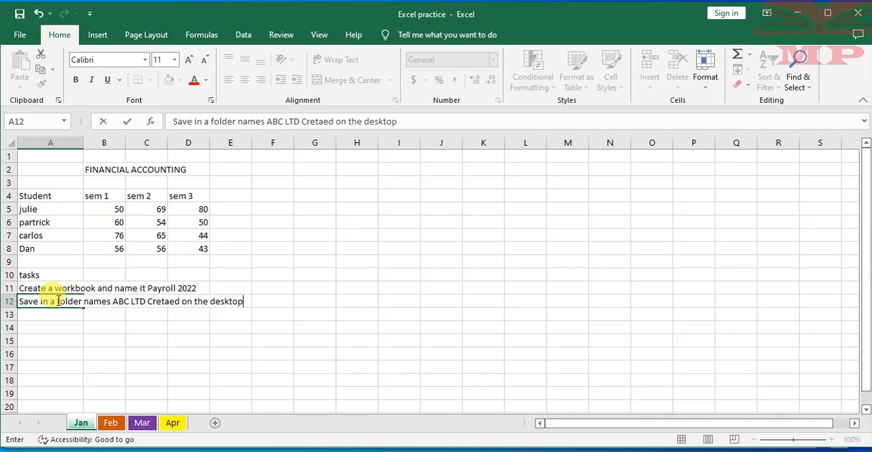
- Enter the third task, "create 12 worksheets inside your workbook naming them from Jan to Dec", in cell A13
click(32, 313)
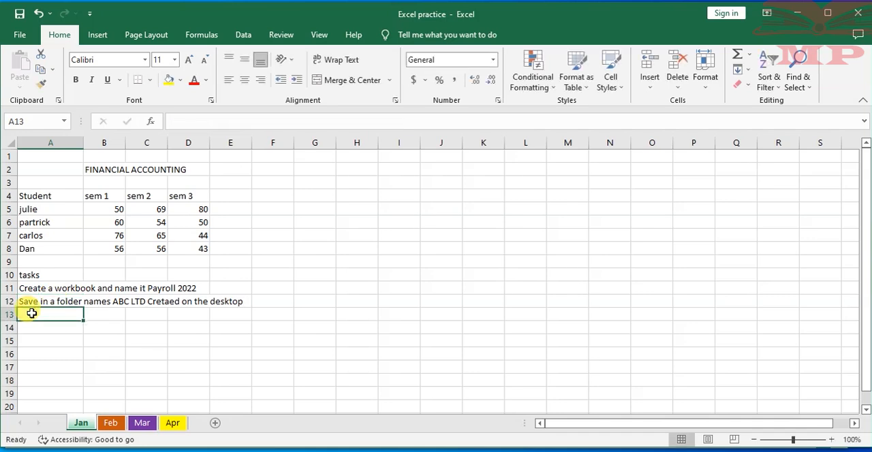
text(create )
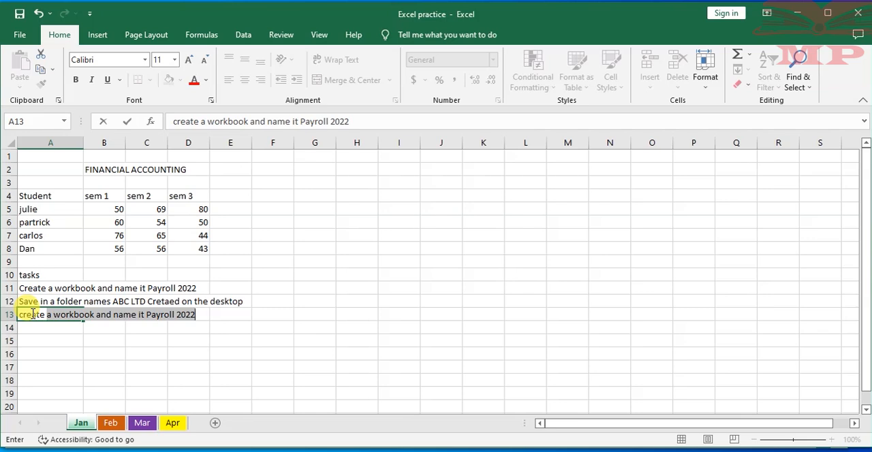
text(12 worksheers)
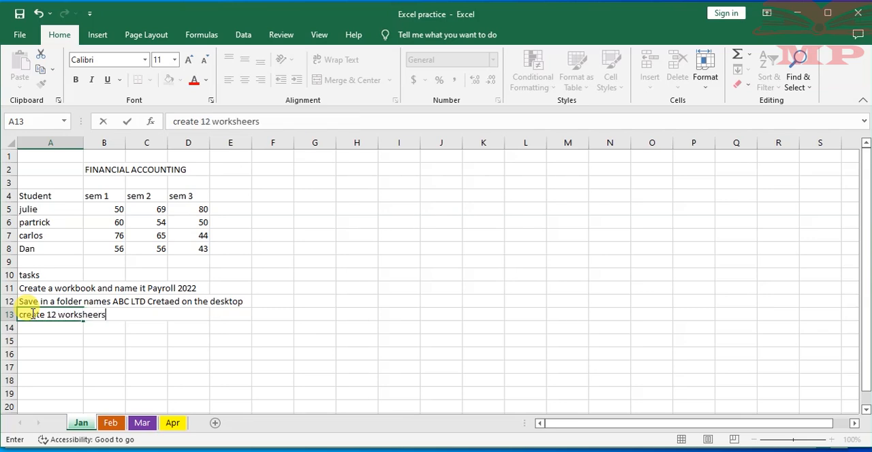
key(BackSpace)
key(BackSpace)
text(ts inside your)
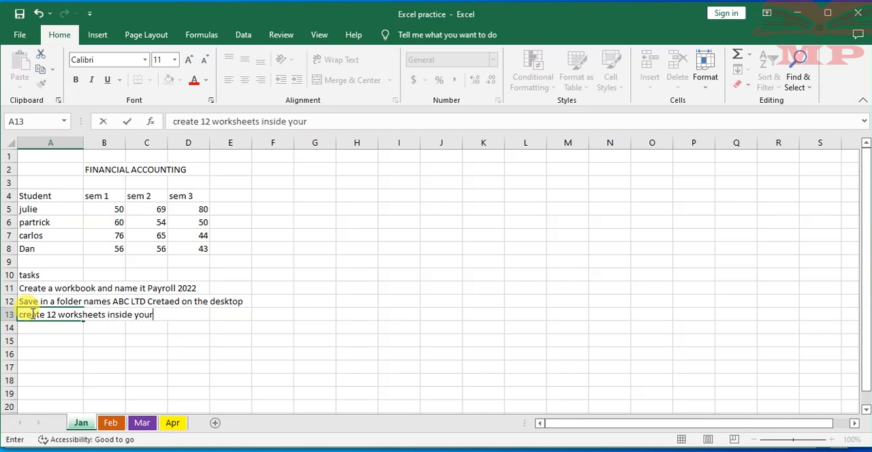
text( workbook)
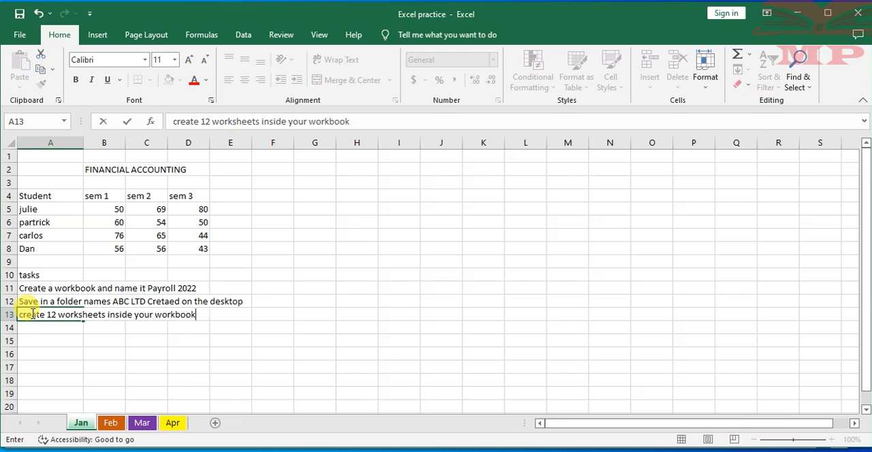
text( giving them)
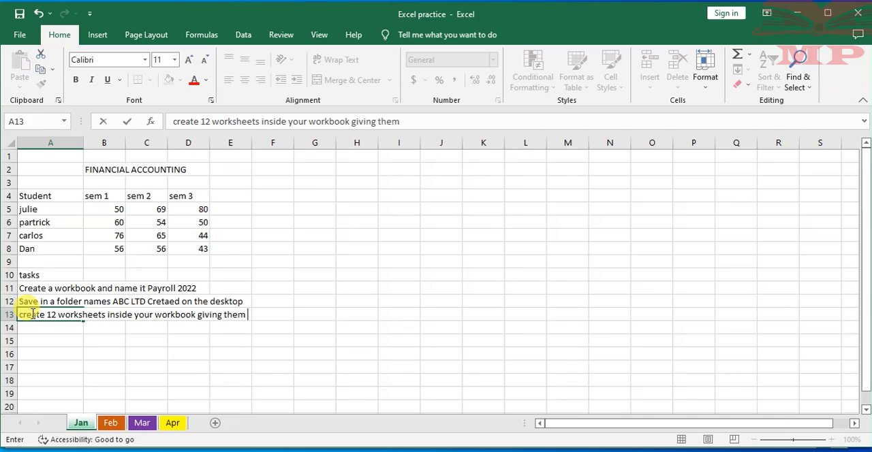
key(BackSpace)
key(BackSpace)
key(BackSpace)
key(BackSpace)
key(BackSpace)
key(BackSpace)
key(BackSpace)
key(BackSpace)
key(BackSpace)
key(BackSpace)
key(BackSpace)
key(BackSpace)
text(mi)
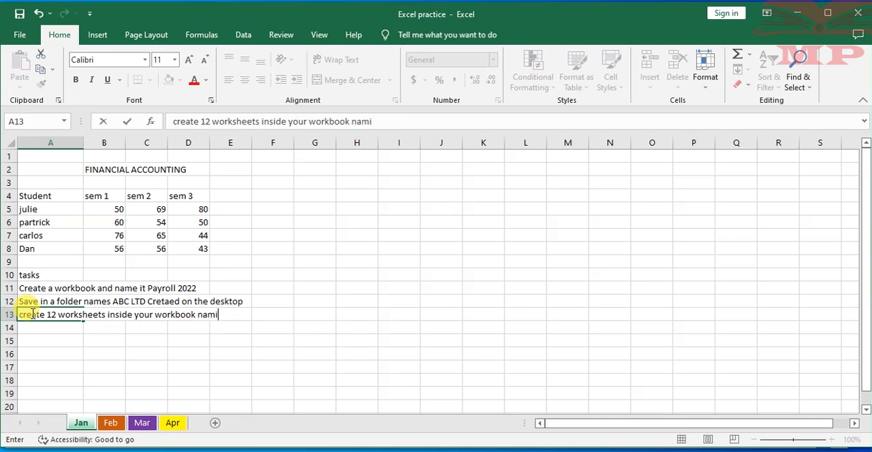
text(ng them)
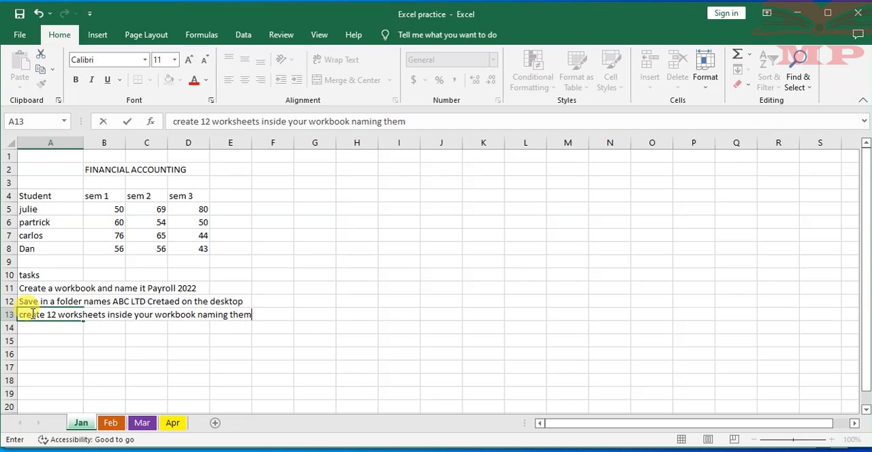
text( from Jan to)
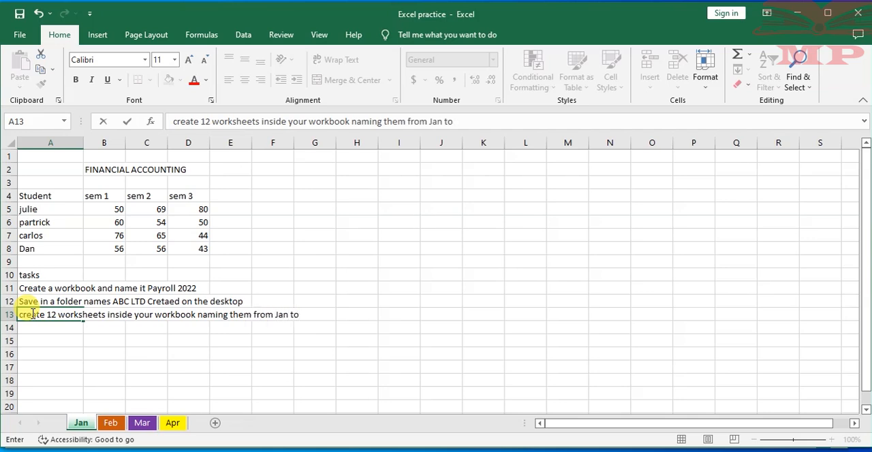
text( Dec)
- Enter the fourth task, "Give your worksheets differeent tab coulours", in cell A14
click(36, 329)
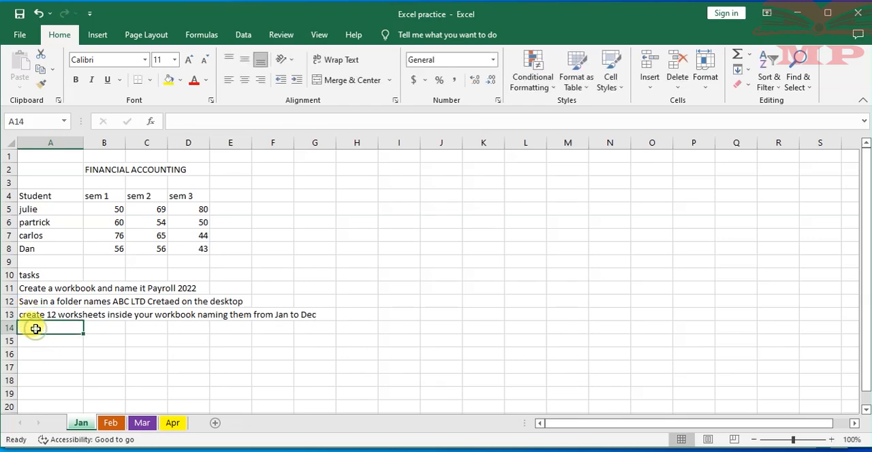
text(Give your worksheets)
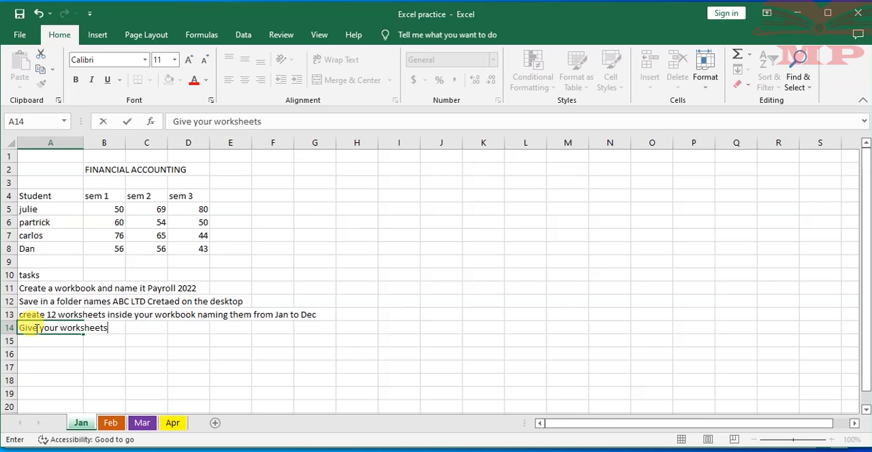
text( differeent )
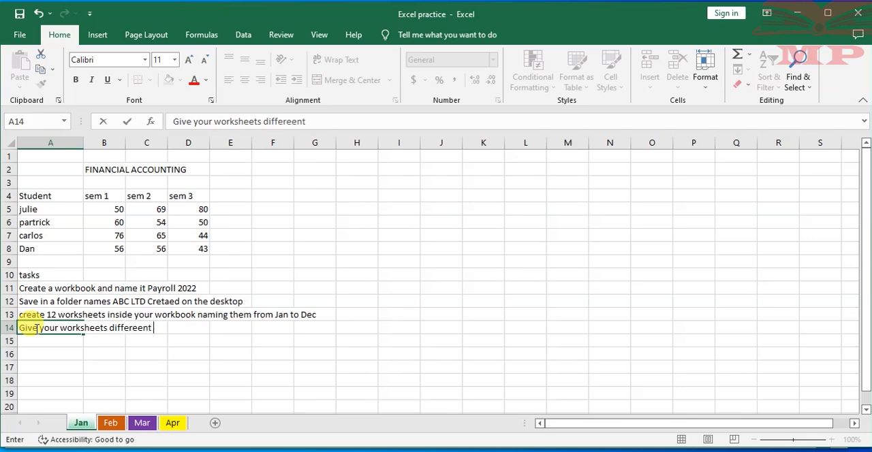
text(tab coulours)
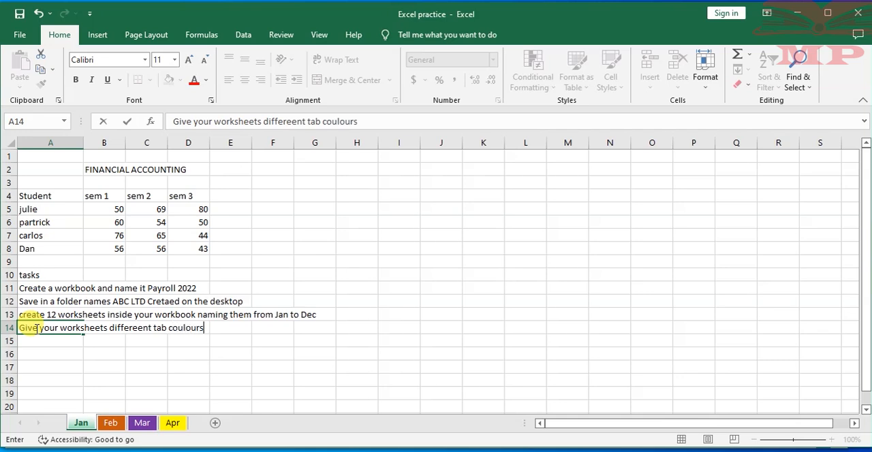
key(ctrl+Return)
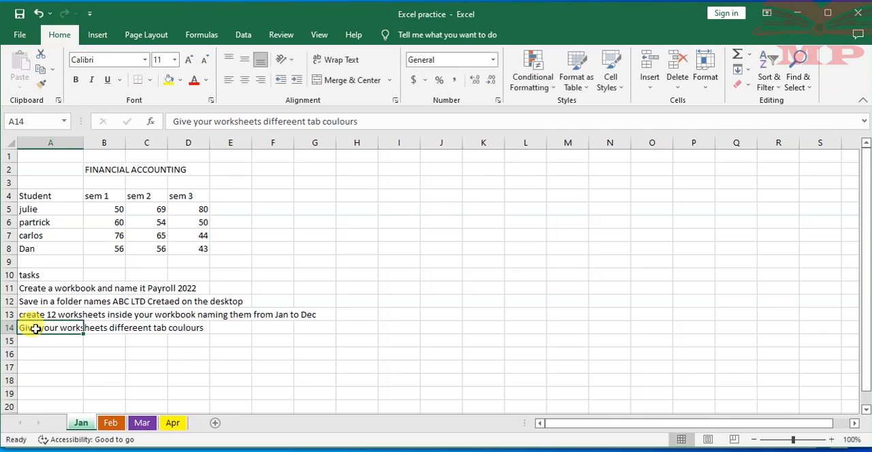
- Correct the spelling in the A14 task so it reads "Give your worksheets different tab colours"
double_click(183, 331)
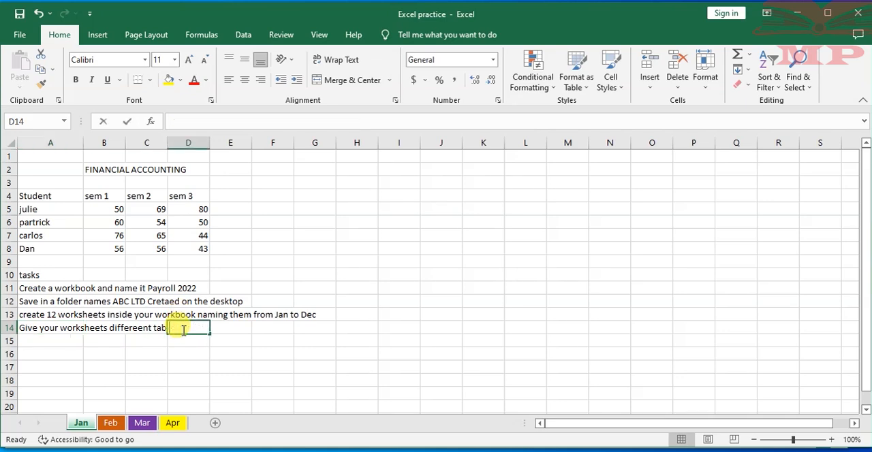
click(129, 326)
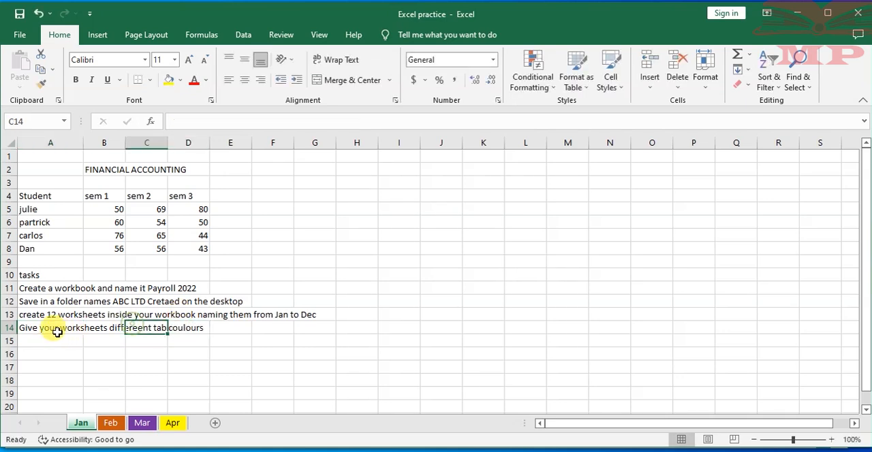
double_click(45, 328)
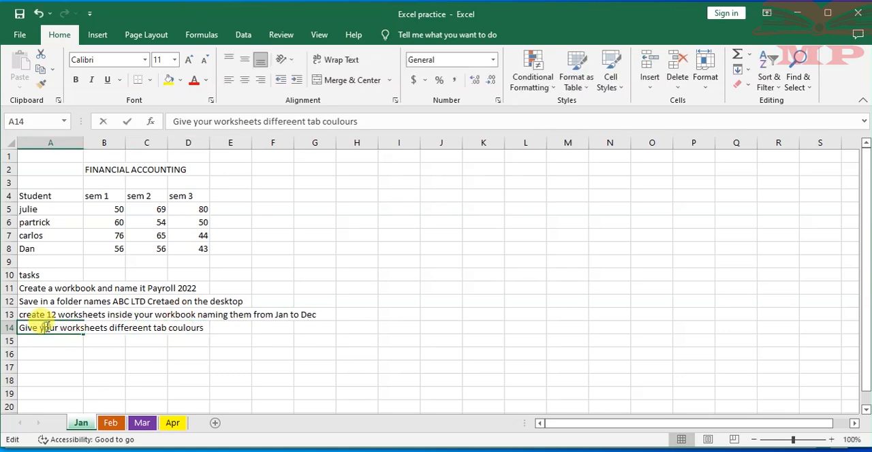
click(135, 325)
key(BackSpace)
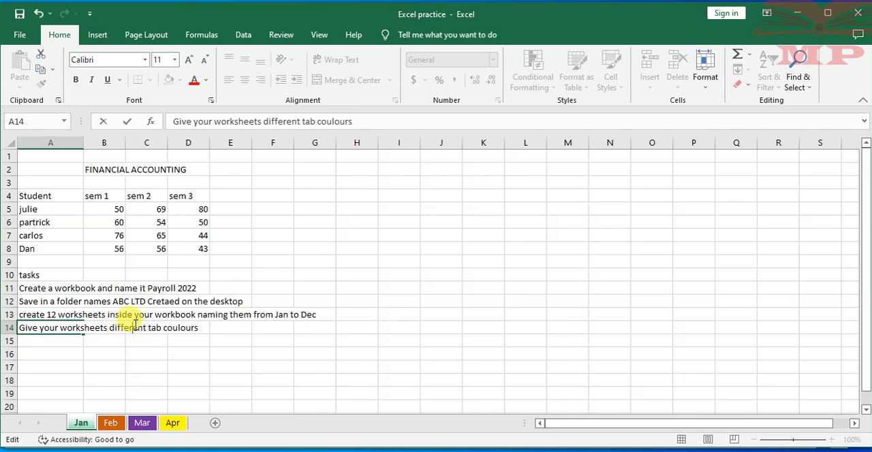
click(176, 329)
key(BackSpace)
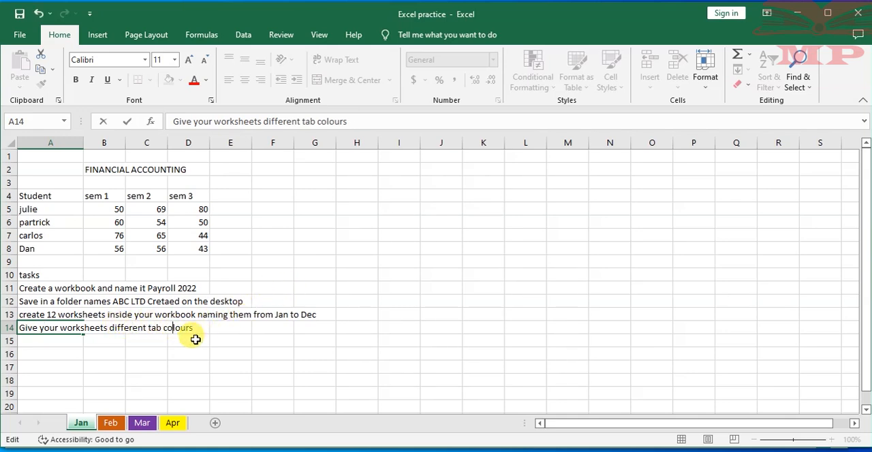
click(161, 341)
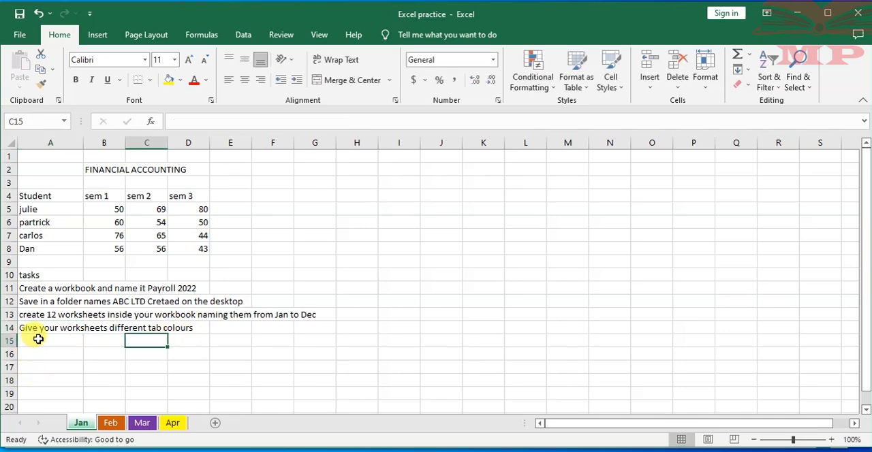
- Enter the fifth task, "Try and type in some data in worksheet named may and protect it with a password.", in cell A15
click(38, 338)
text(Tr)
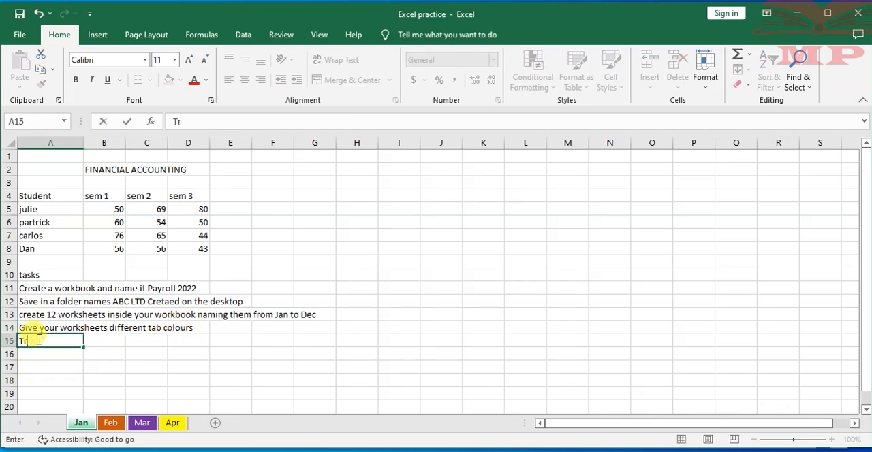
text(y and type in some dat)
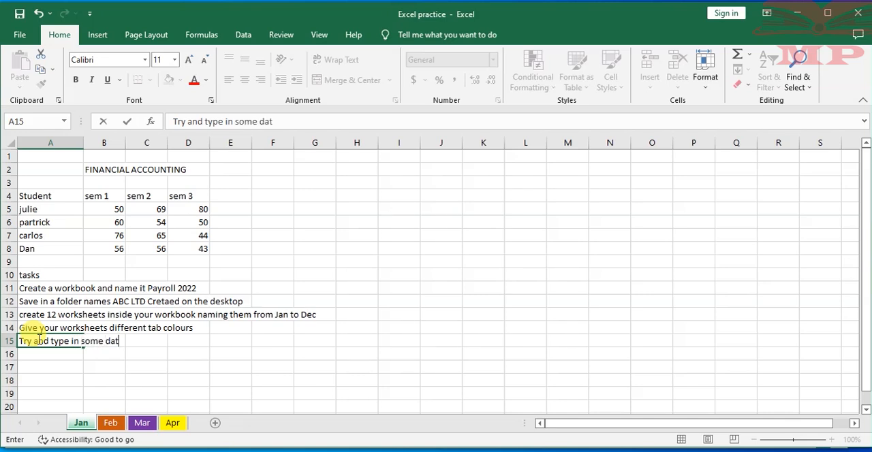
text(a in workshe)
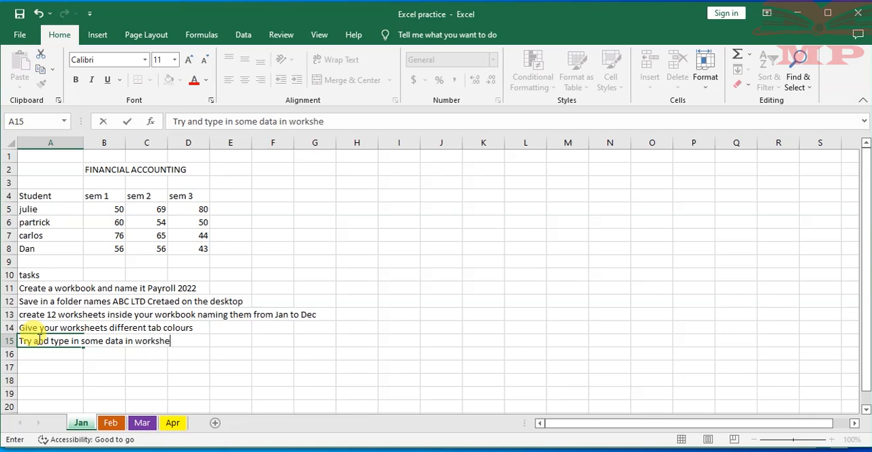
text(et named may and prote)
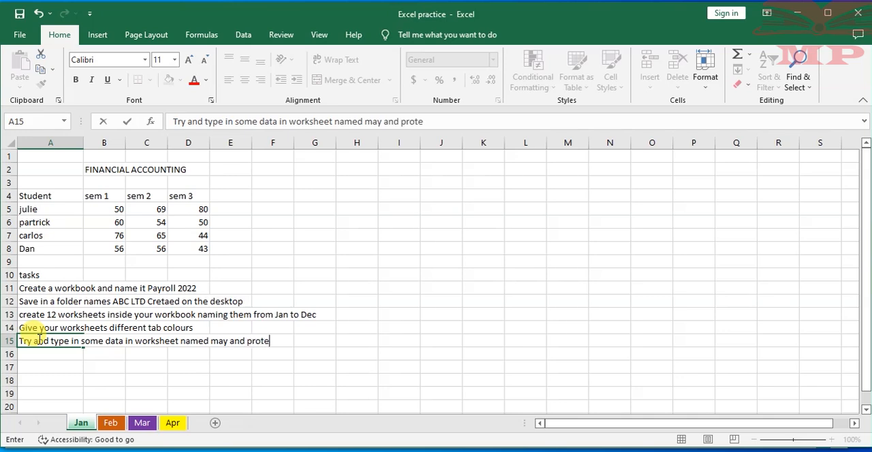
text(ct it with a password)
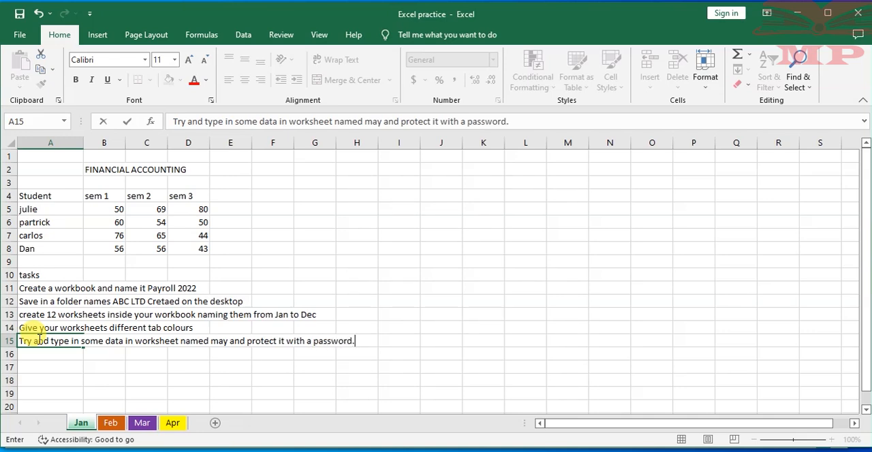
text(.)
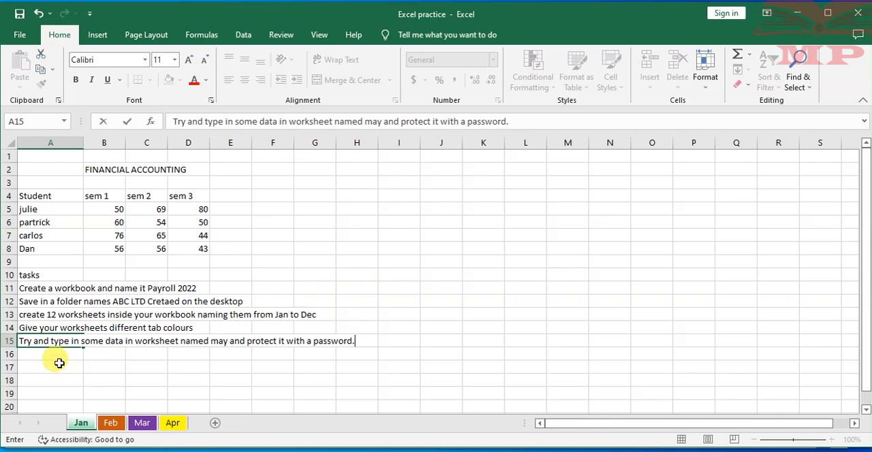
key(Return)
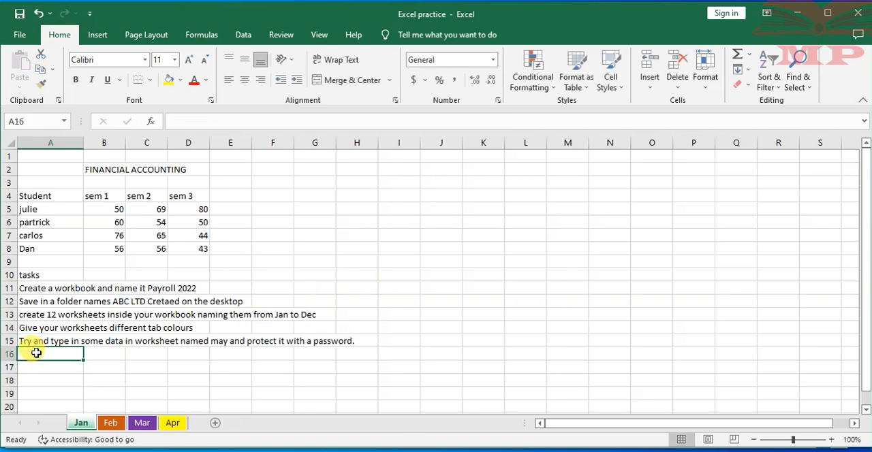
- Enter the sixth task, "Try and copy or move one worksheet from your current workbook to a new workbook.", in cell A16
text(Tru)
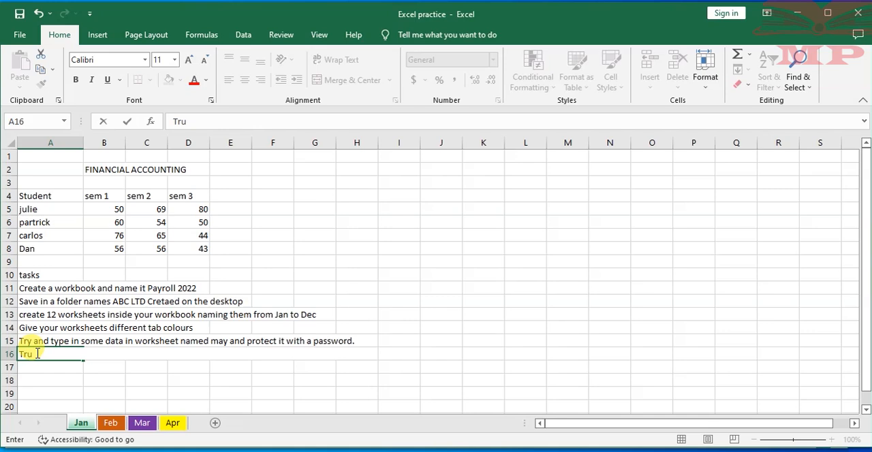
key(BackSpace)
text(y)
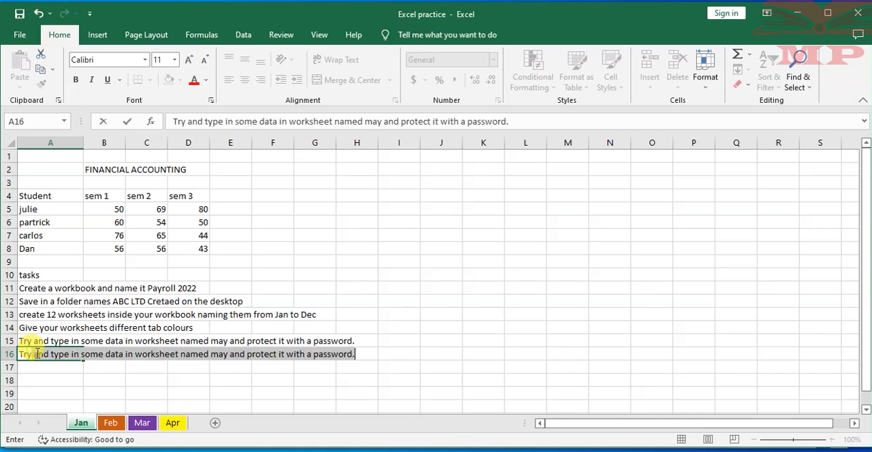
text( and co)
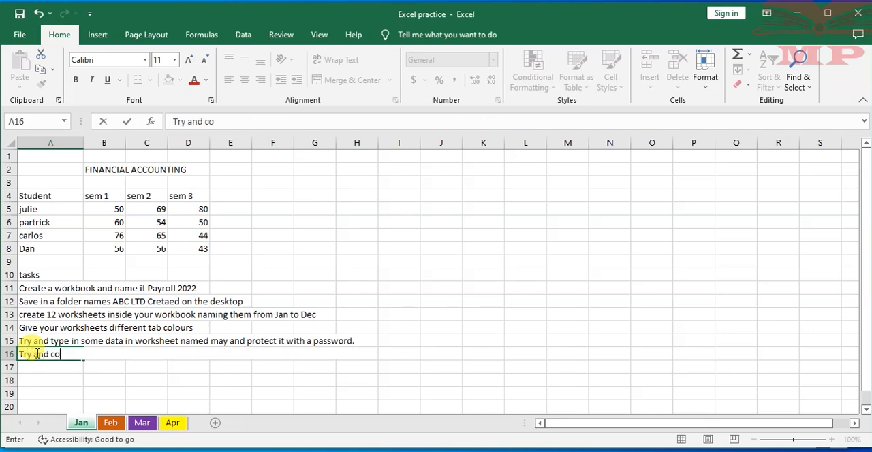
text(py or move worksh)
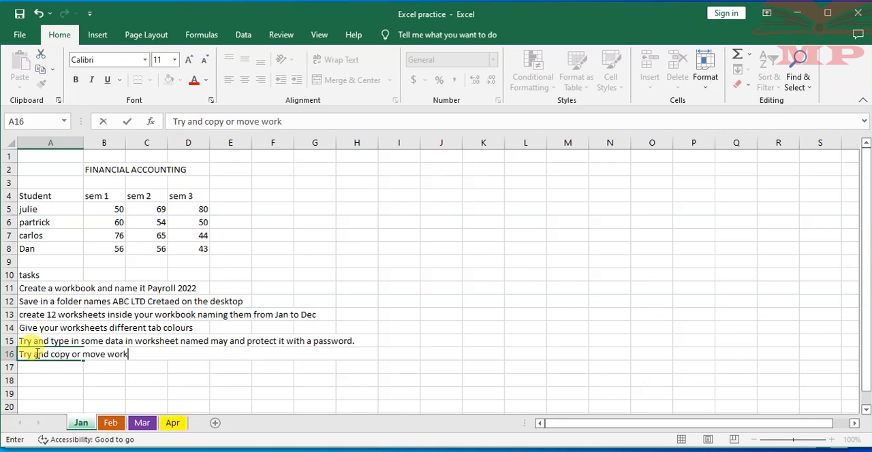
key(BackSpace)
key(BackSpace)
key(BackSpace)
key(BackSpace)
key(BackSpace)
key(BackSpace)
text(one workshee)
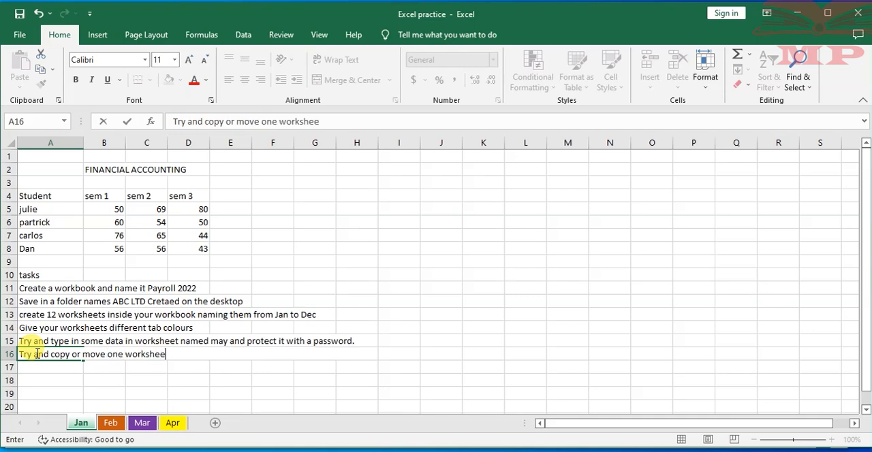
text(t from your current workbo)
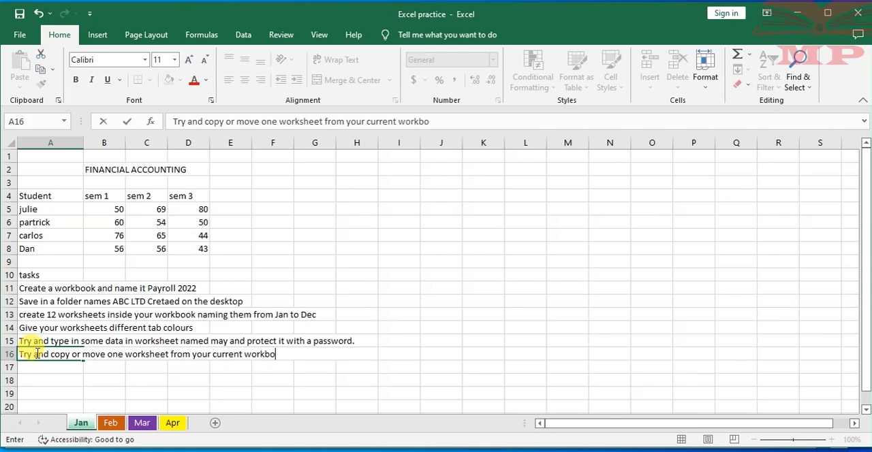
text(ok to a new workbook.)
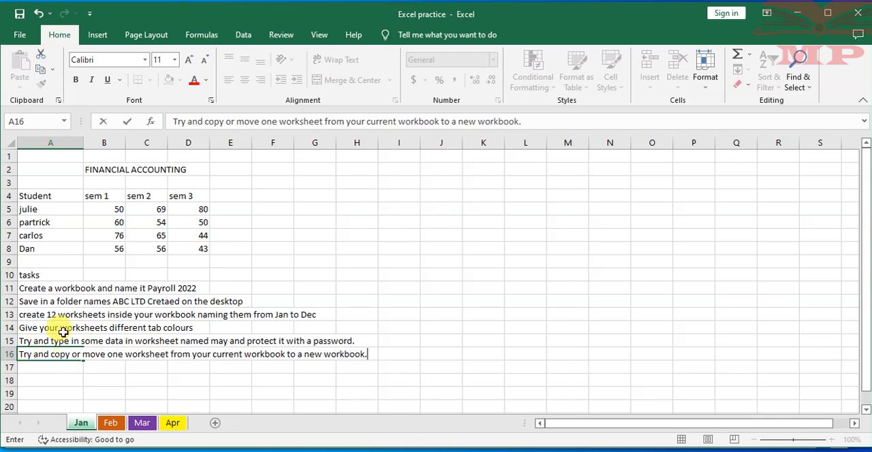
click(345, 283)
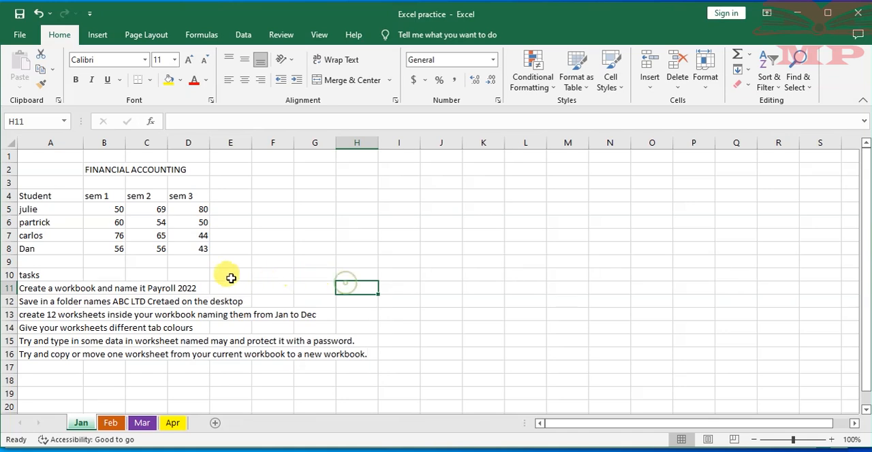